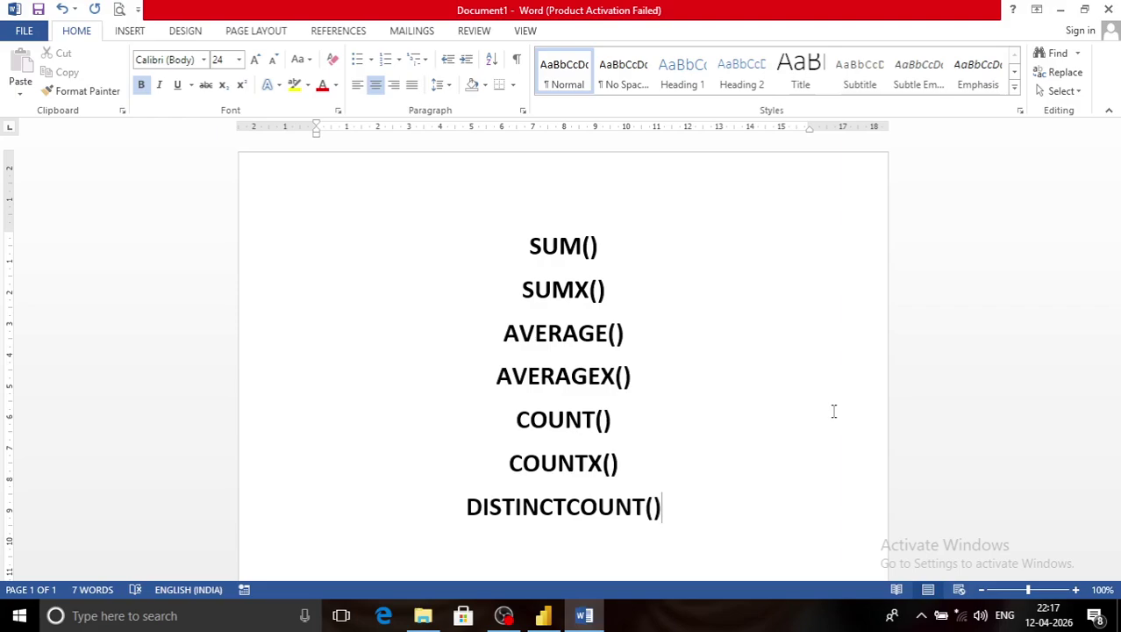
# Step: Switch to Power BI Desktop and look through all the columns of the RAW DATA table
pyautogui.click(544, 616)
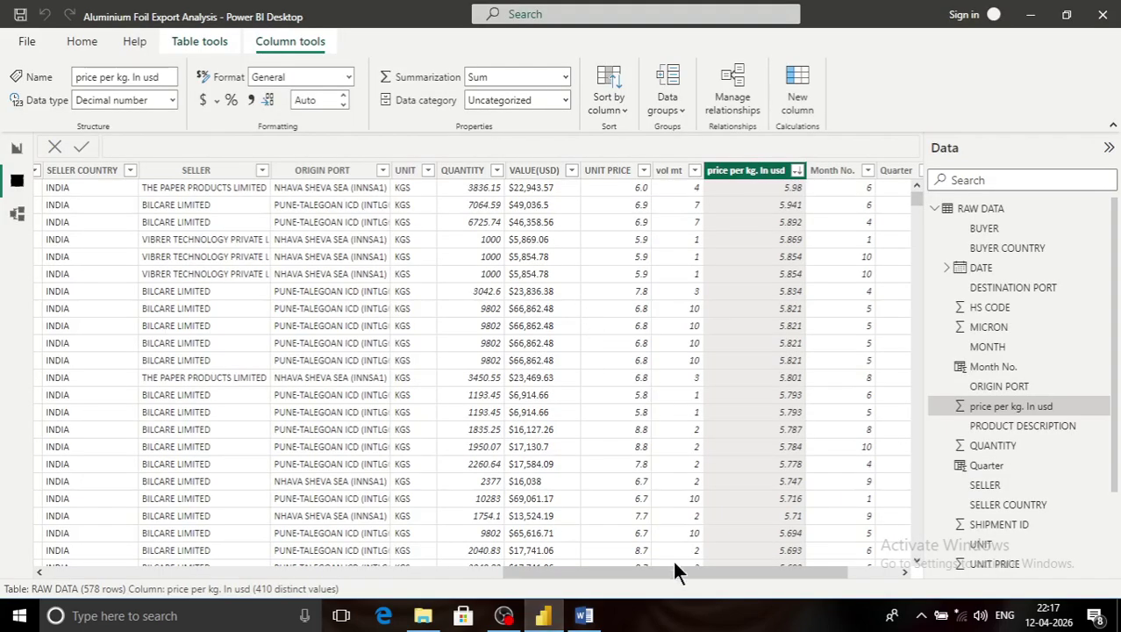
pyautogui.moveTo(656, 572); pyautogui.dragTo(133, 544)
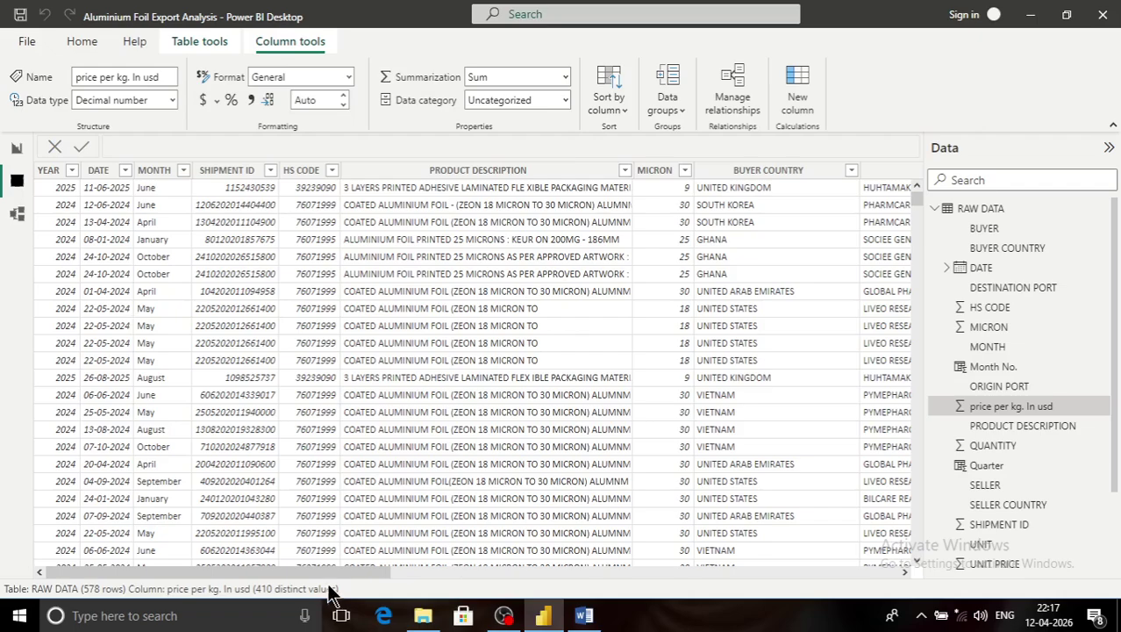
pyautogui.moveTo(322, 570); pyautogui.dragTo(437, 577)
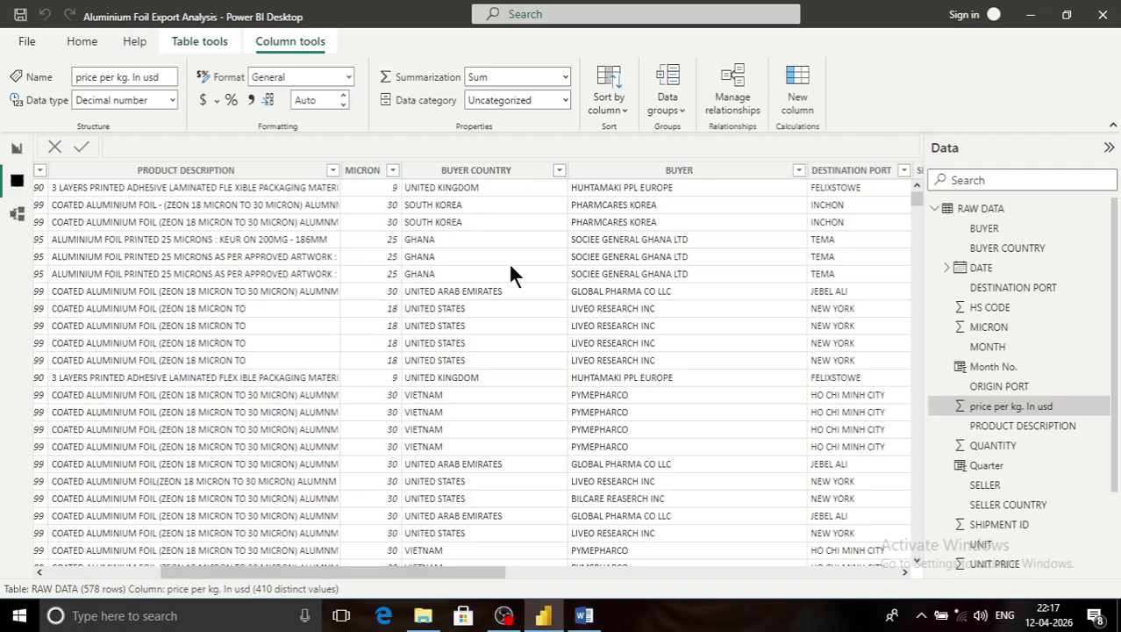
pyautogui.moveTo(356, 571); pyautogui.dragTo(718, 566)
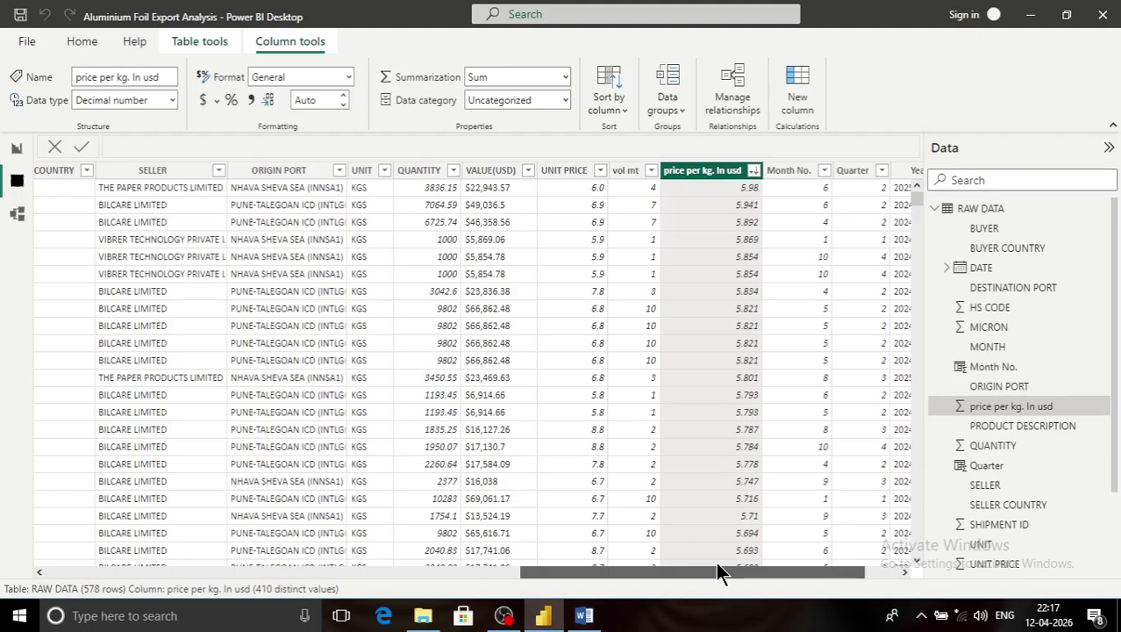
pyautogui.moveTo(717, 566); pyautogui.dragTo(795, 566)
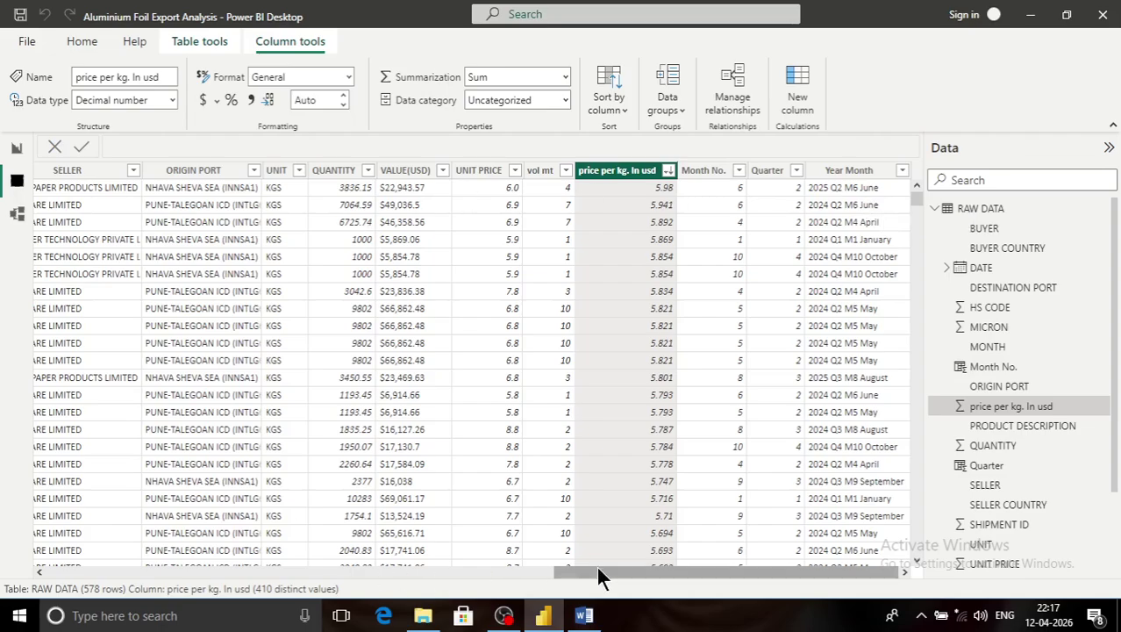
pyautogui.moveTo(597, 575); pyautogui.dragTo(62, 533)
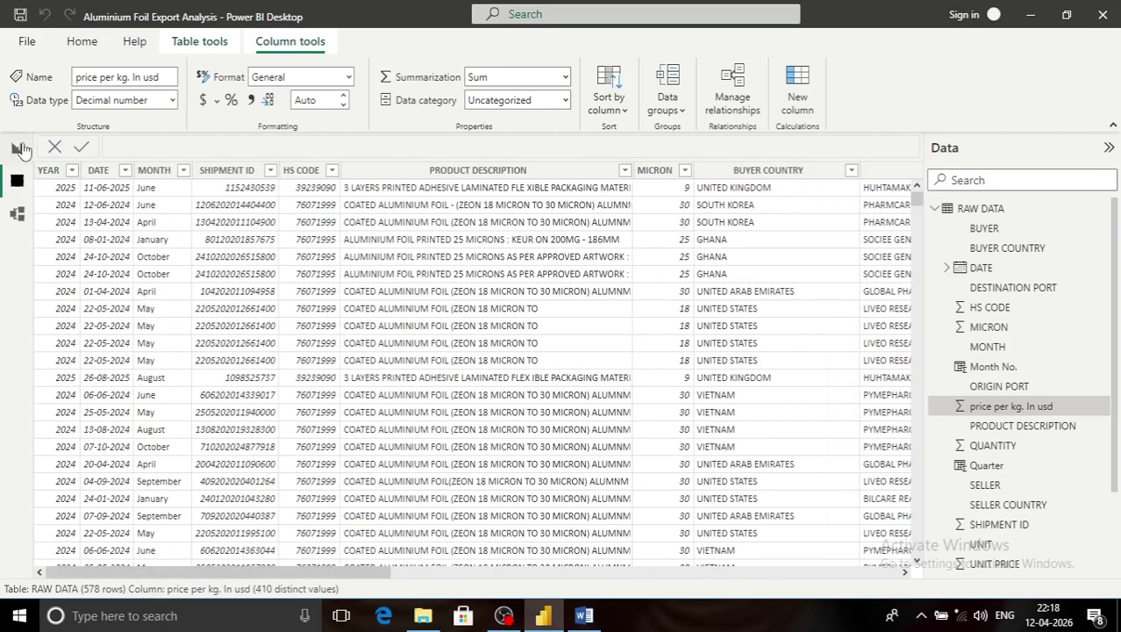
# Step: Add an empty card visual to Page 4 of the report and move it slightly inward from the page corner
pyautogui.click(20, 150)
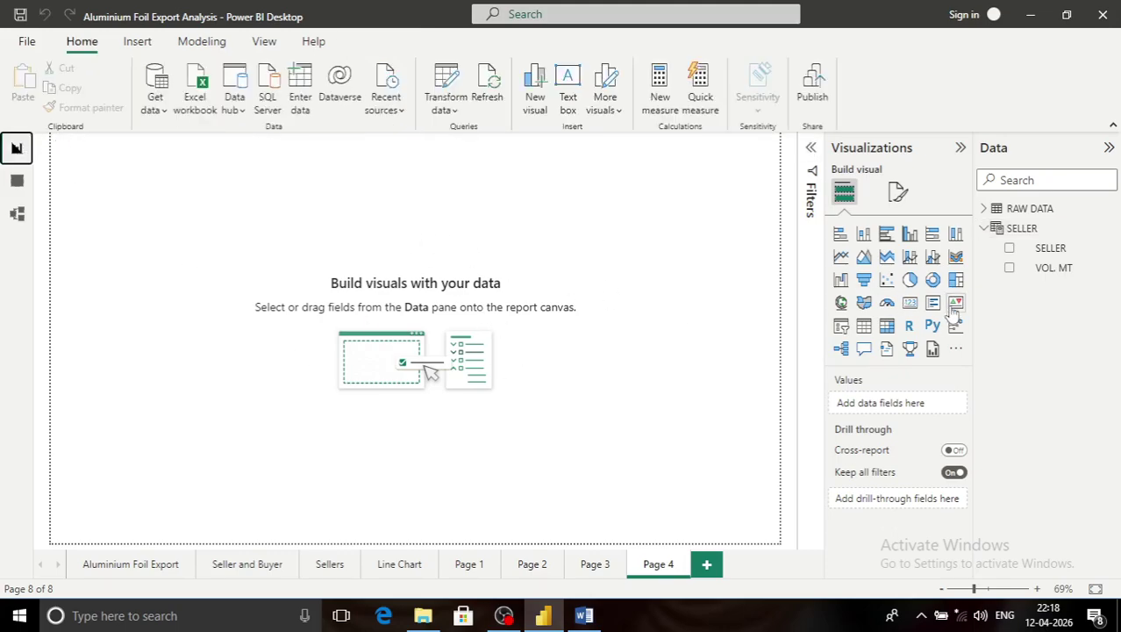
pyautogui.click(911, 303)
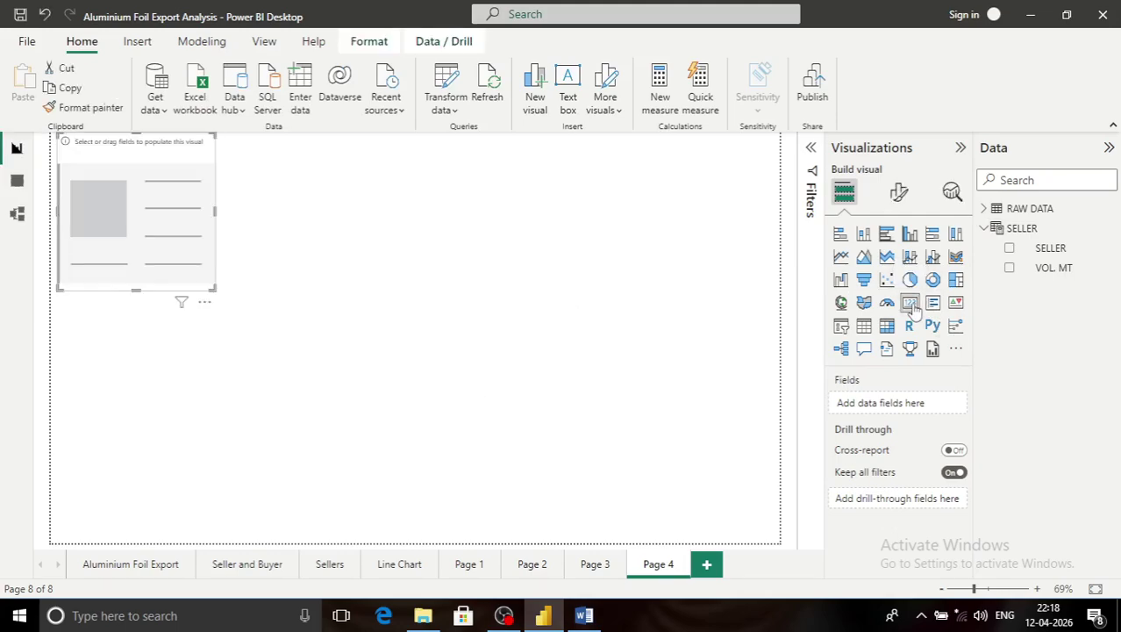
pyautogui.moveTo(136, 220); pyautogui.dragTo(167, 293)
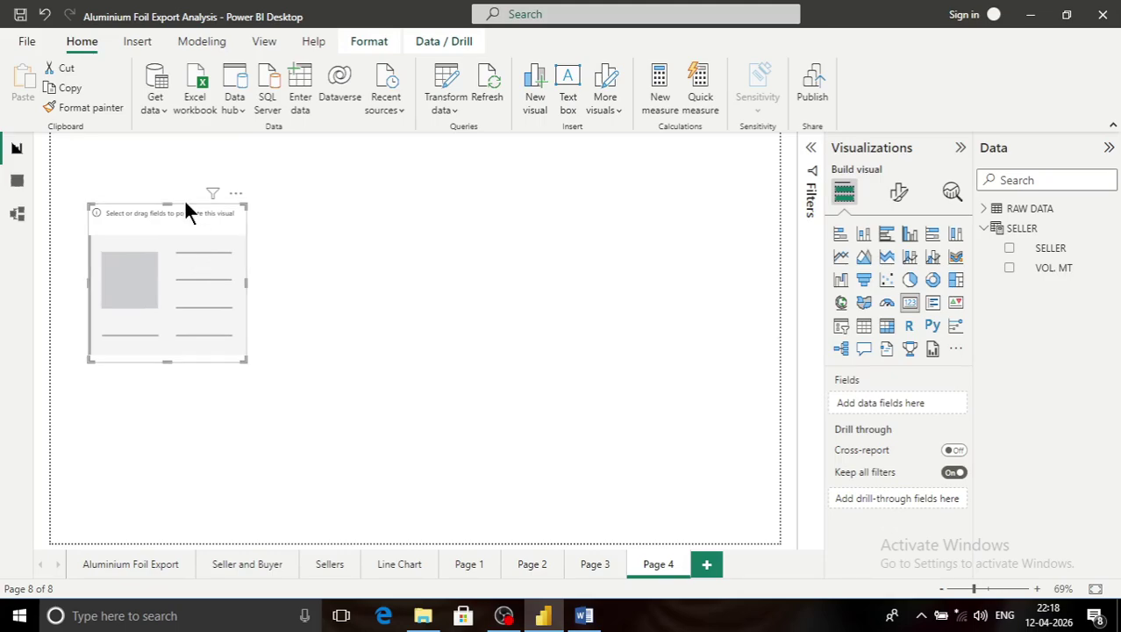
# Step: Create a new measure in the RAW DATA table, name it Total Vol.(MT) and start its formula with the SUM function
pyautogui.click(984, 210)
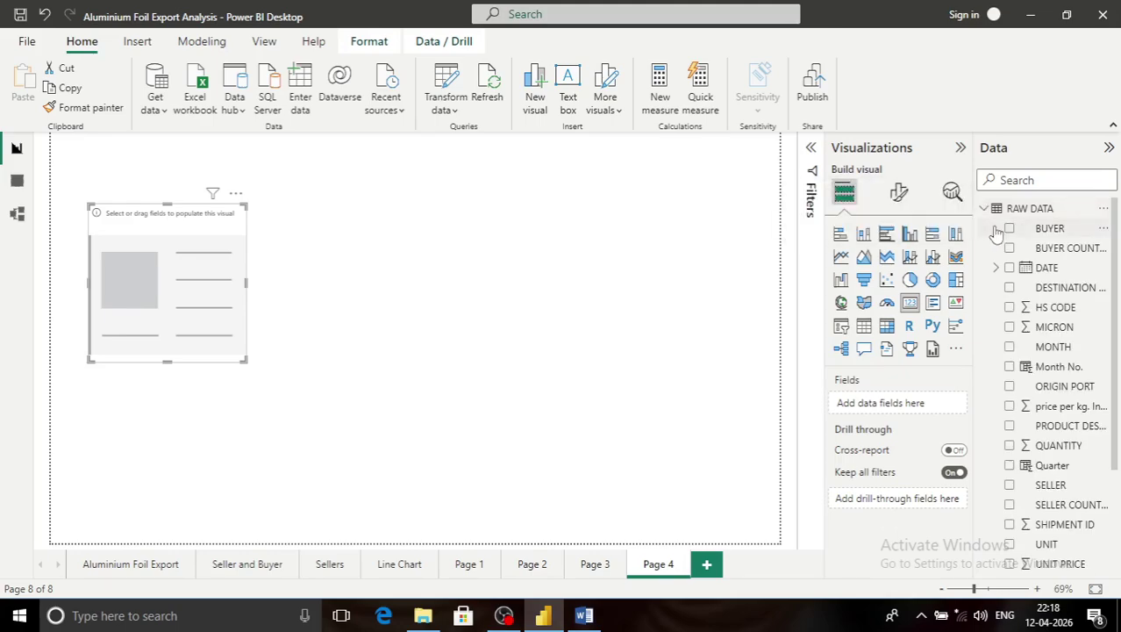
pyautogui.click(1104, 215)
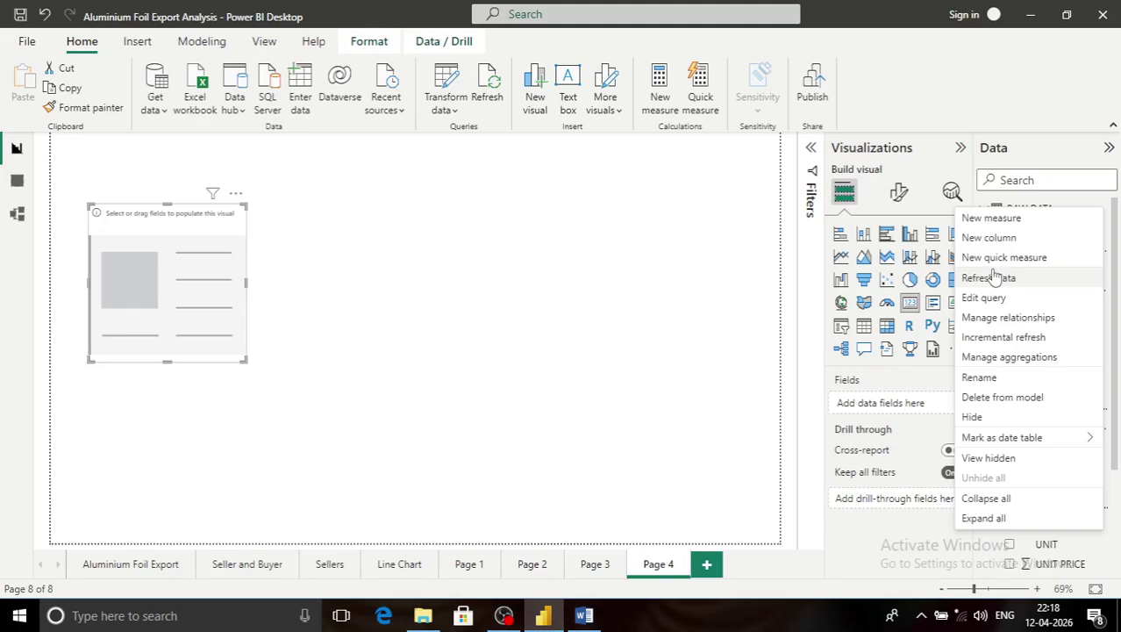
pyautogui.click(997, 220)
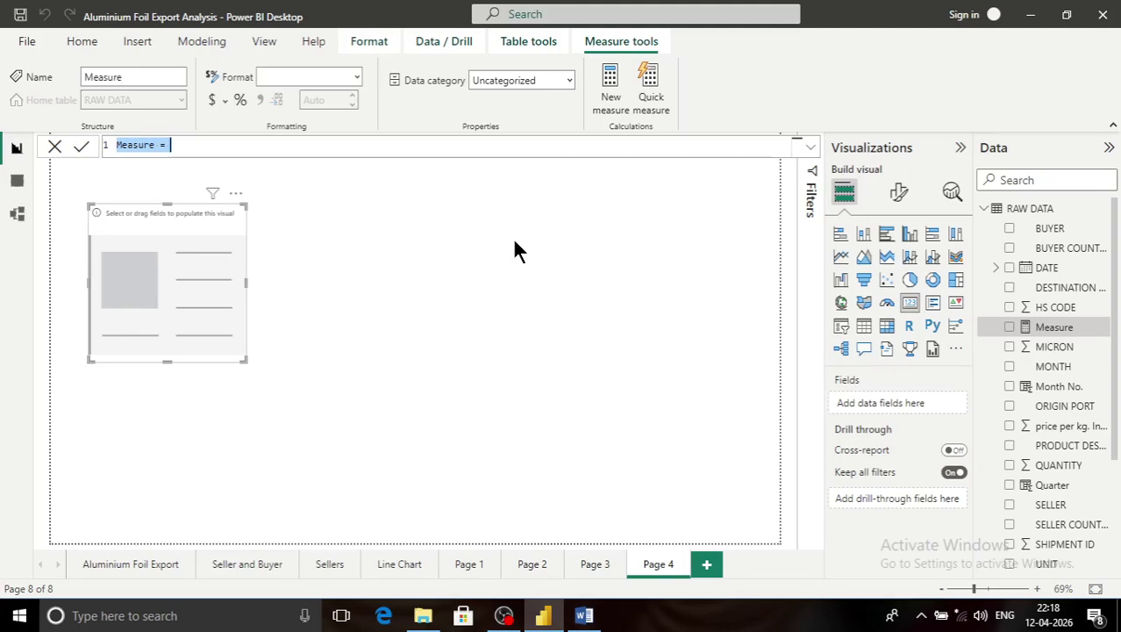
pyautogui.write('t')
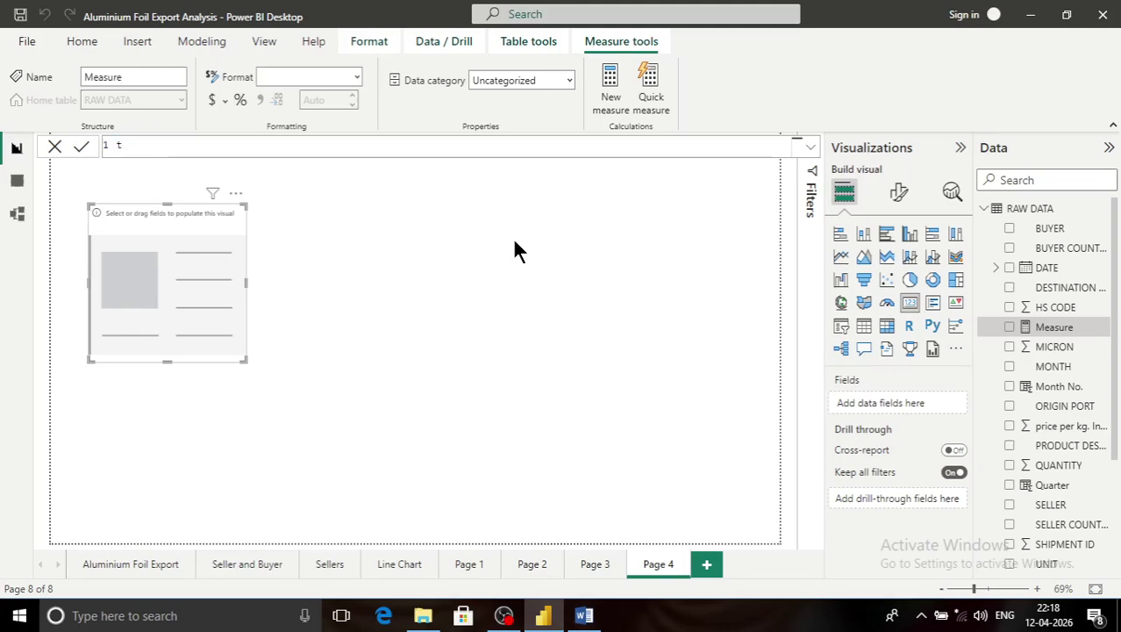
pyautogui.press('BackSpace')
pyautogui.write('Total ')
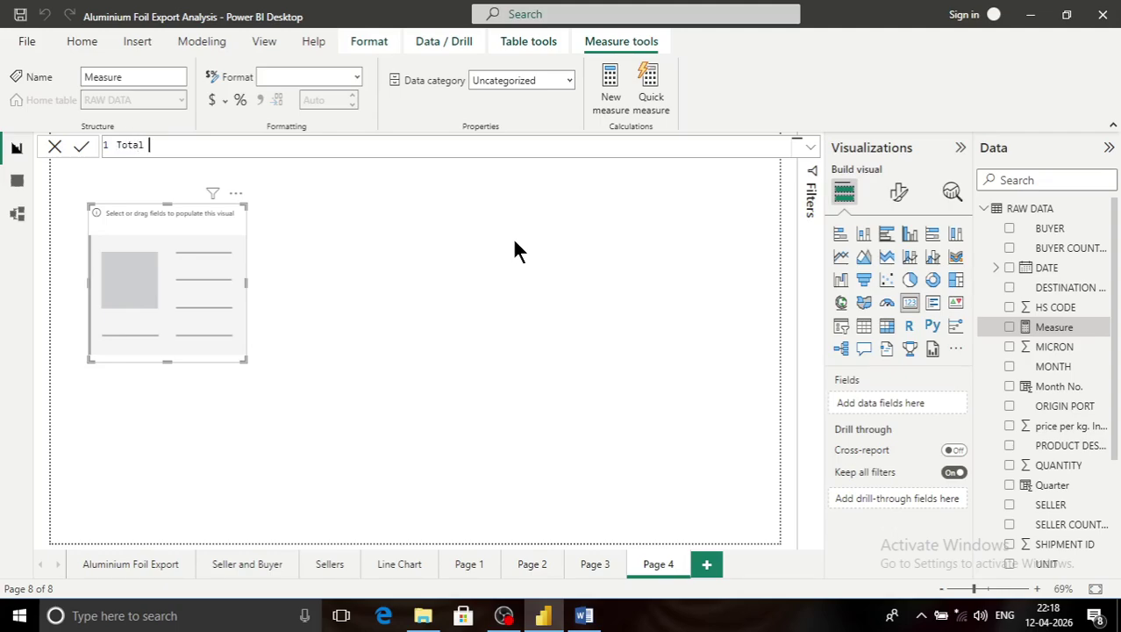
pyautogui.write('Vol.(MT)=SU')
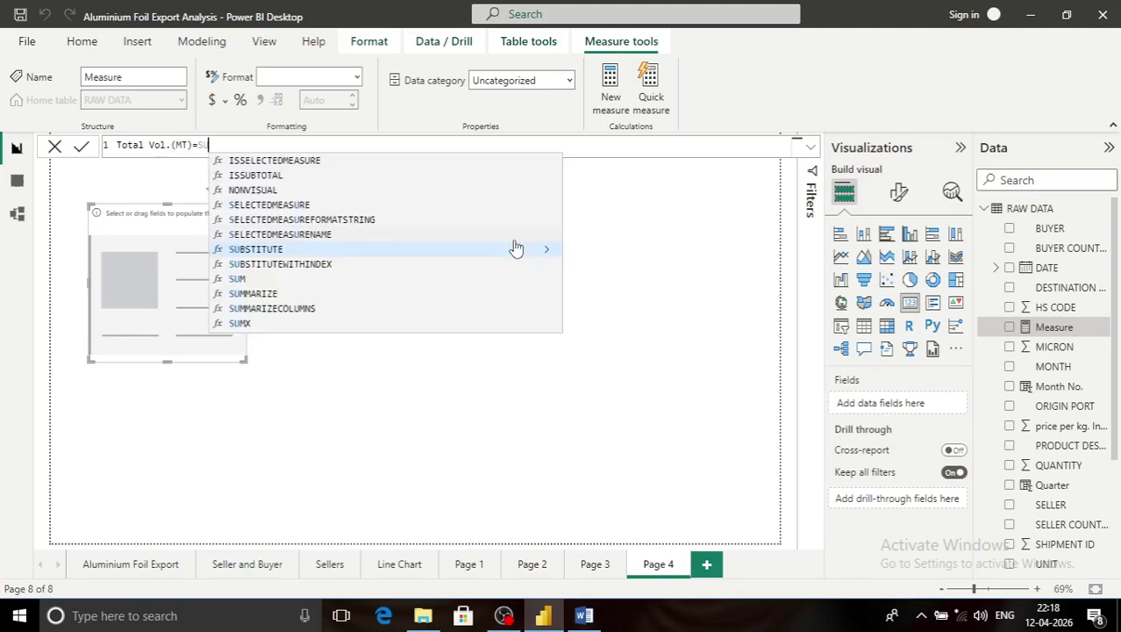
pyautogui.write('M(')
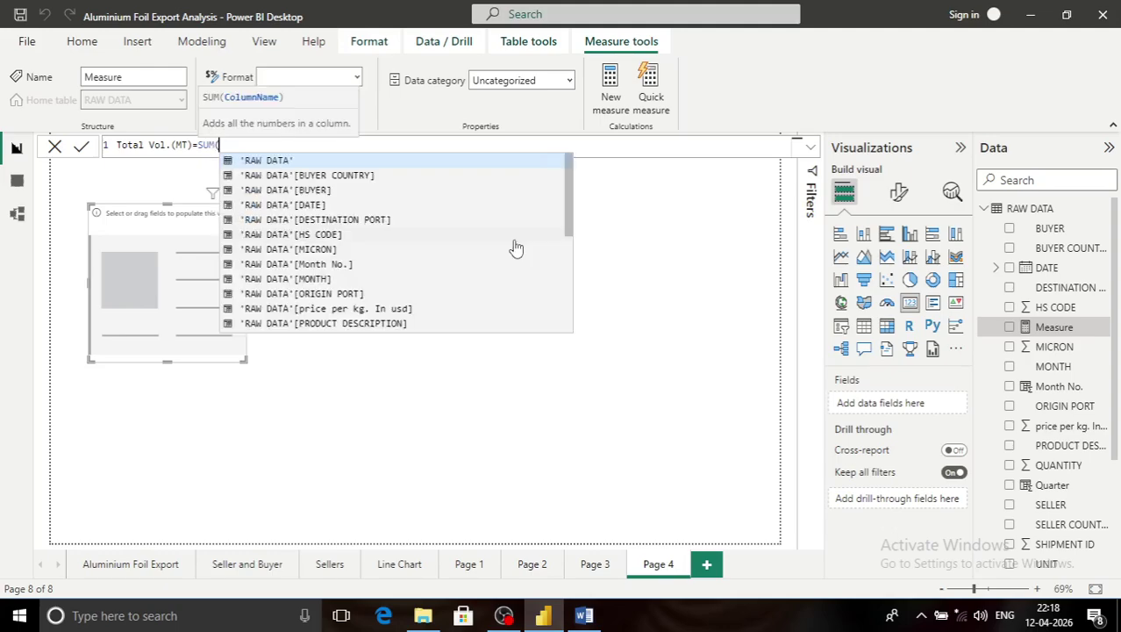
# Step: Complete the formula as SUM('RAW DATA'[vol mt]) and commit the measure
pyautogui.press('Tab')
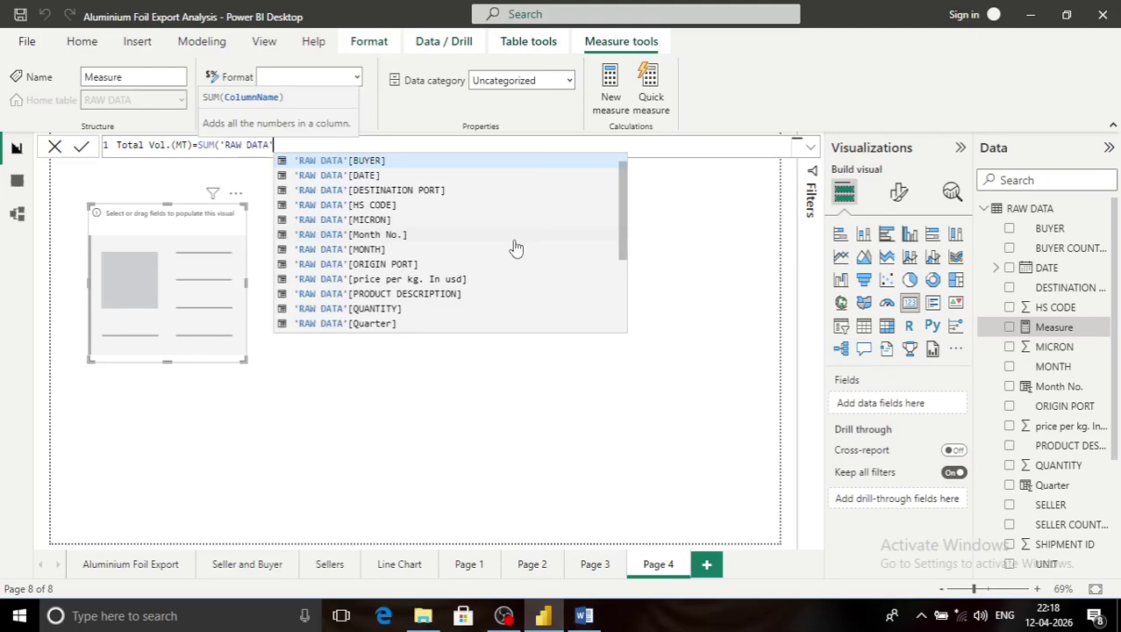
pyautogui.write(',')
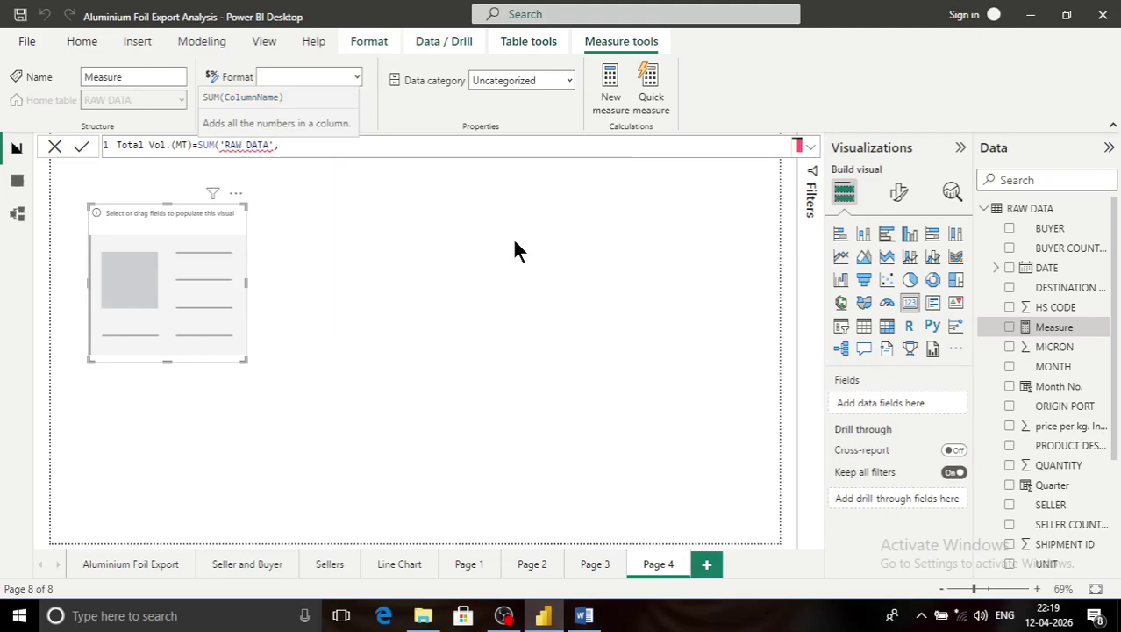
pyautogui.press('BackSpace')
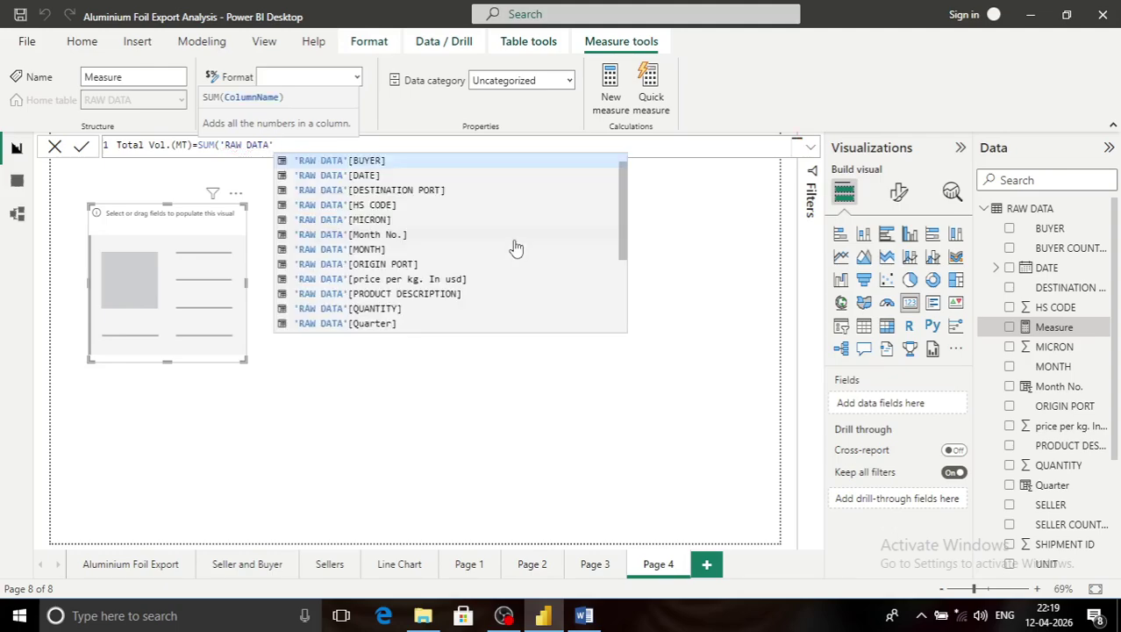
pyautogui.write('[')
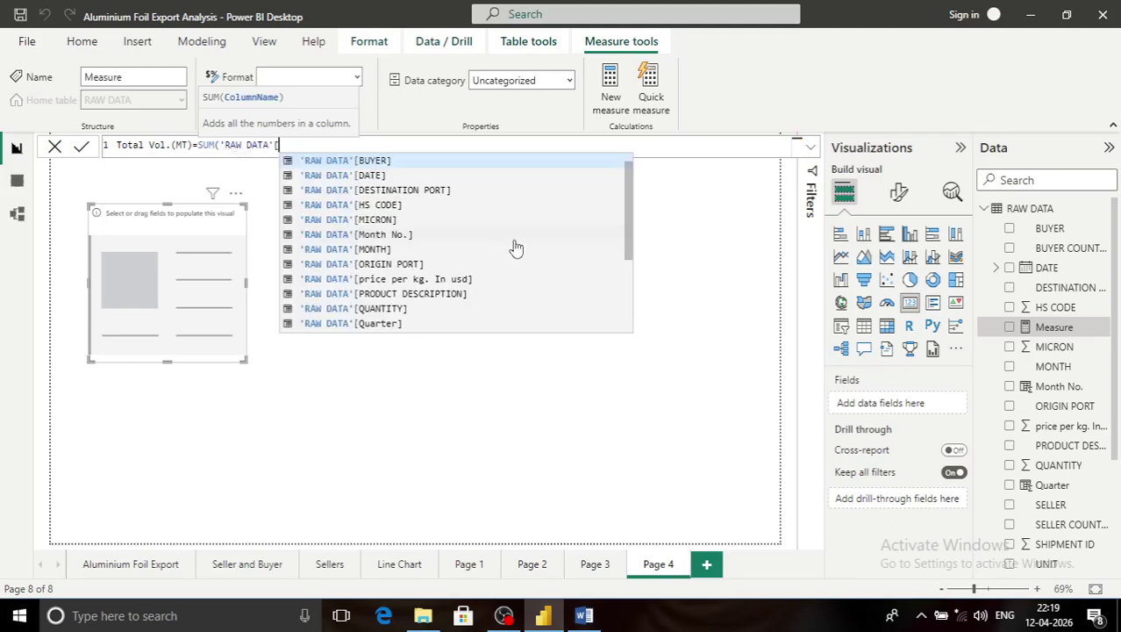
pyautogui.write('VOL')
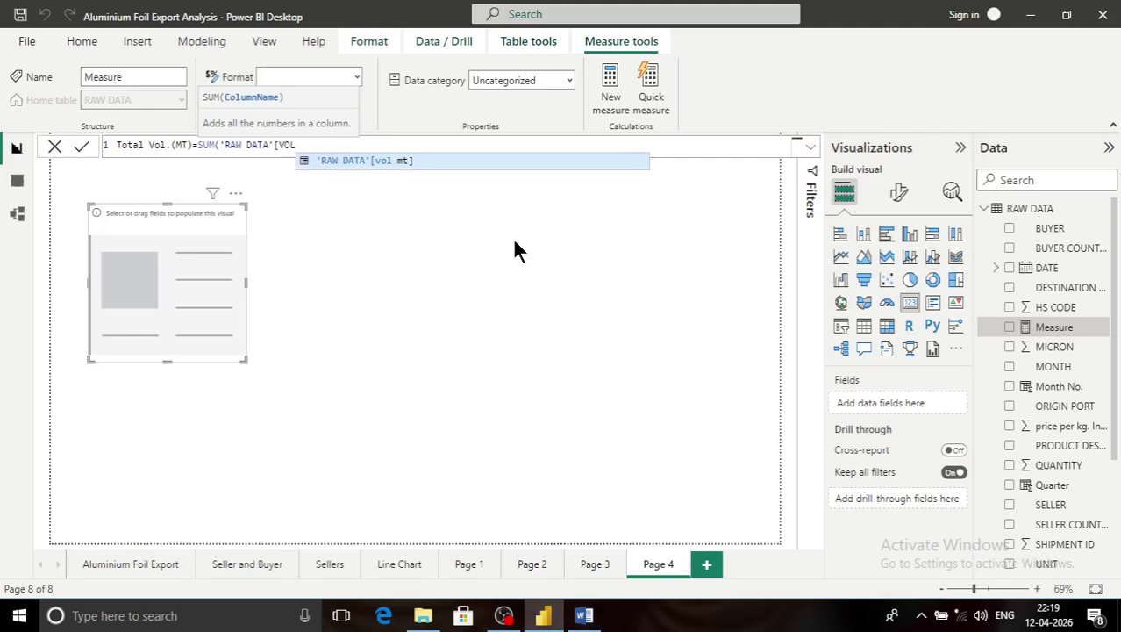
pyautogui.press('Tab')
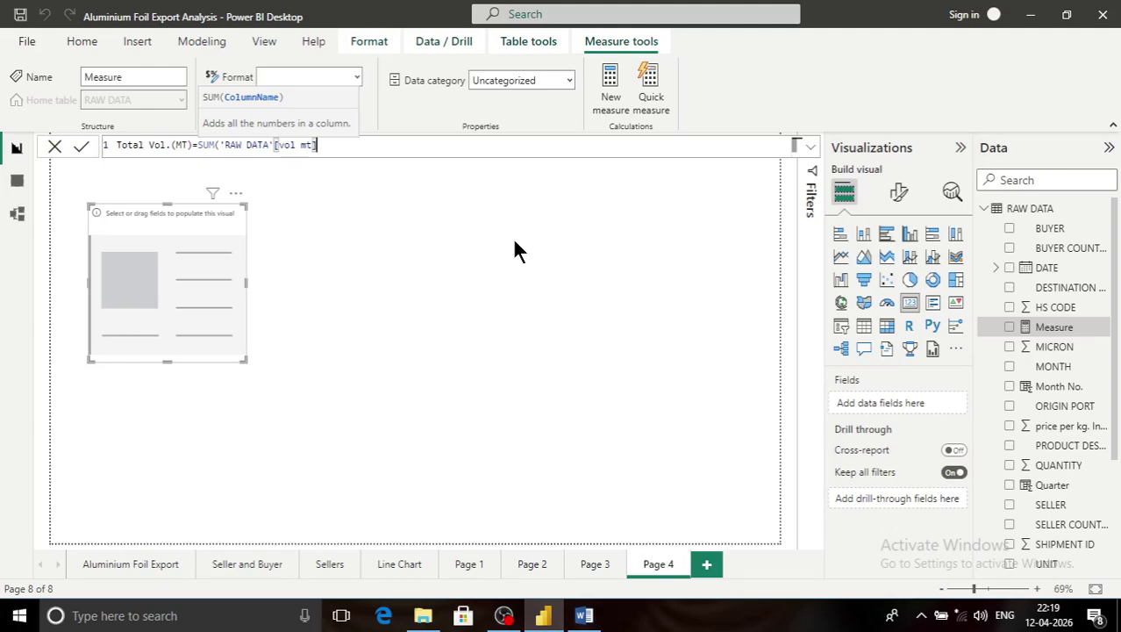
pyautogui.write(')')
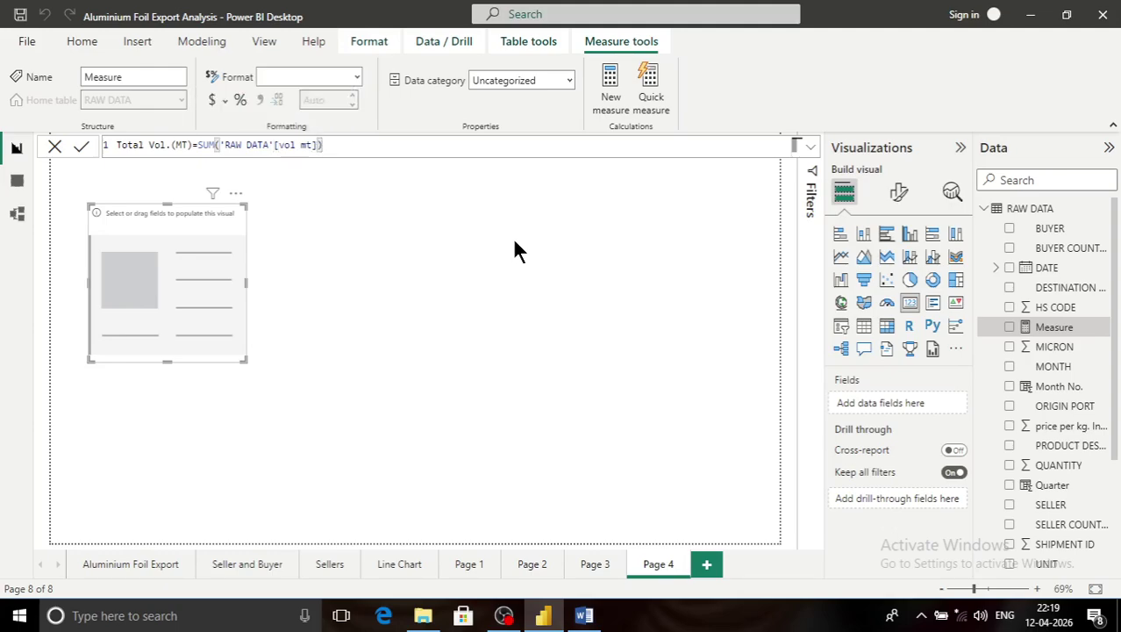
pyautogui.press('Return')
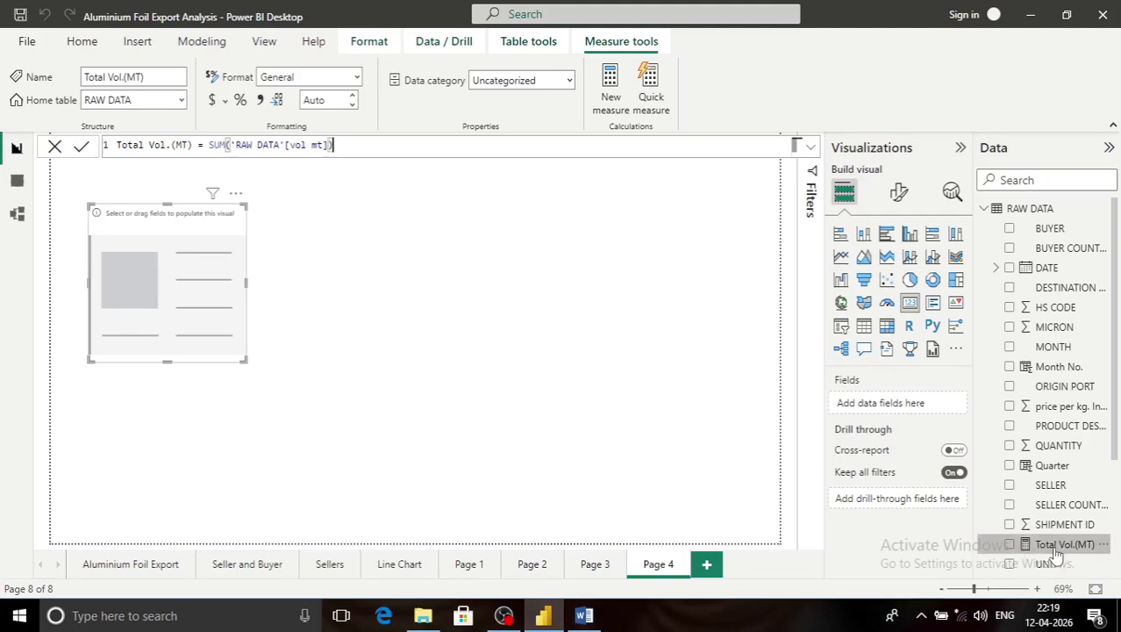
# Step: Move the card toward the upper right of the report page and assign the Total Vol.(MT) measure to it
pyautogui.moveTo(183, 213); pyautogui.dragTo(629, 171)
pyautogui.moveTo(1061, 544); pyautogui.dragTo(633, 232)
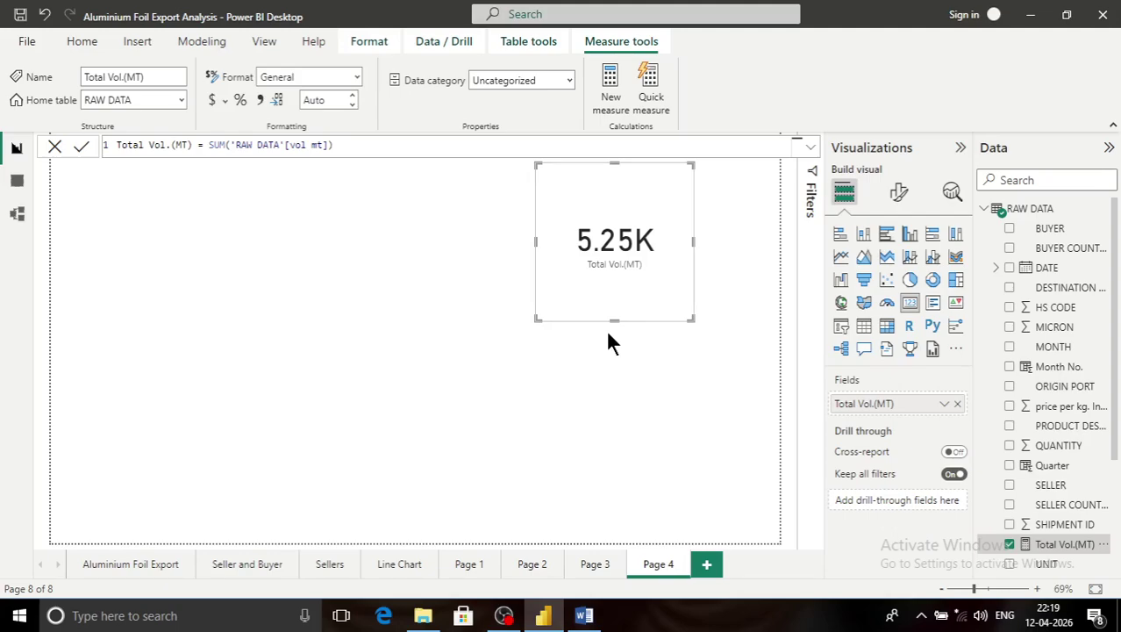
# Step: Change the aggregation function in the Total Vol.(MT) measure's formula to SUMX
pyautogui.click(227, 147)
pyautogui.write('(')
pyautogui.write('X')
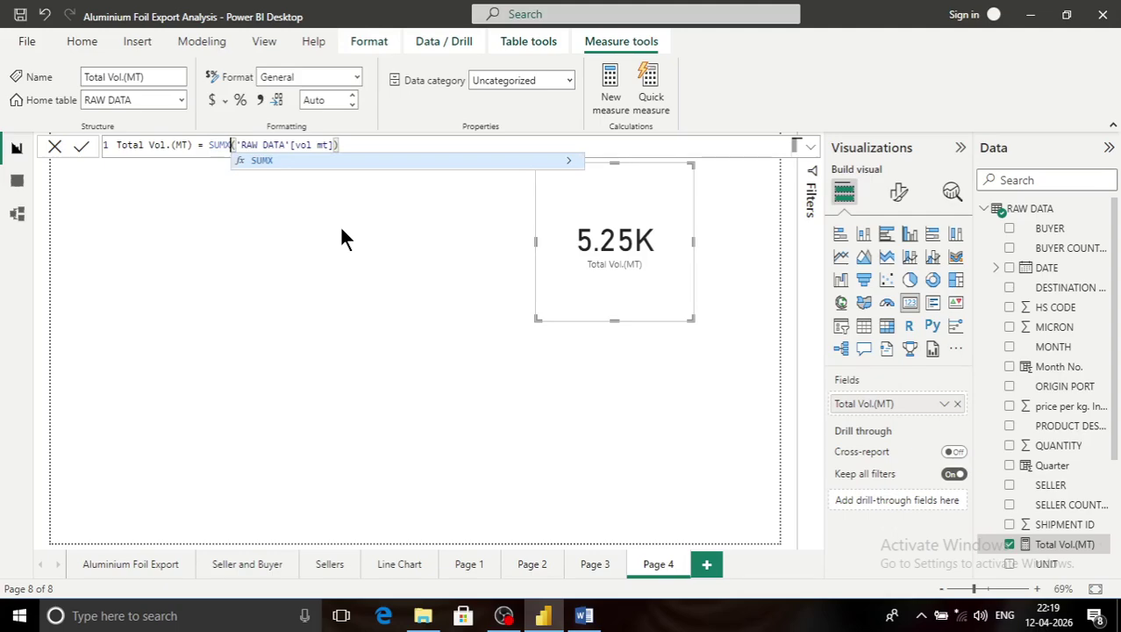
pyautogui.press('Tab')
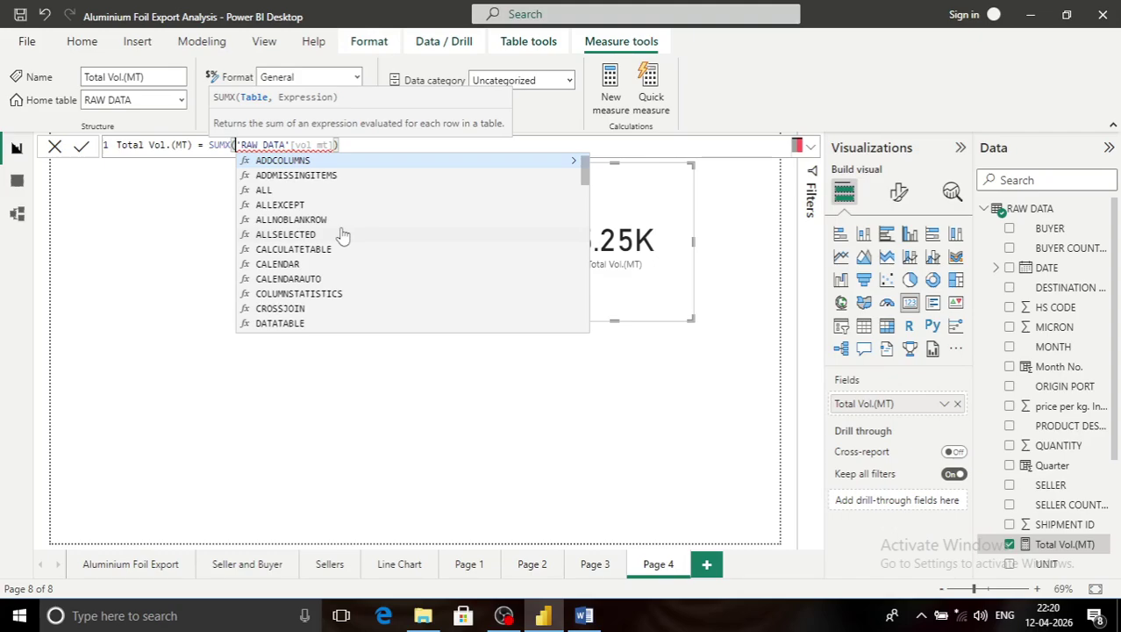
# Step: Insert FILTER('RAW DATA','RAW DATA'[vol mt]>30) as the table argument of SUMX in the Total Vol.(MT) formula
pyautogui.write('FILTER(')
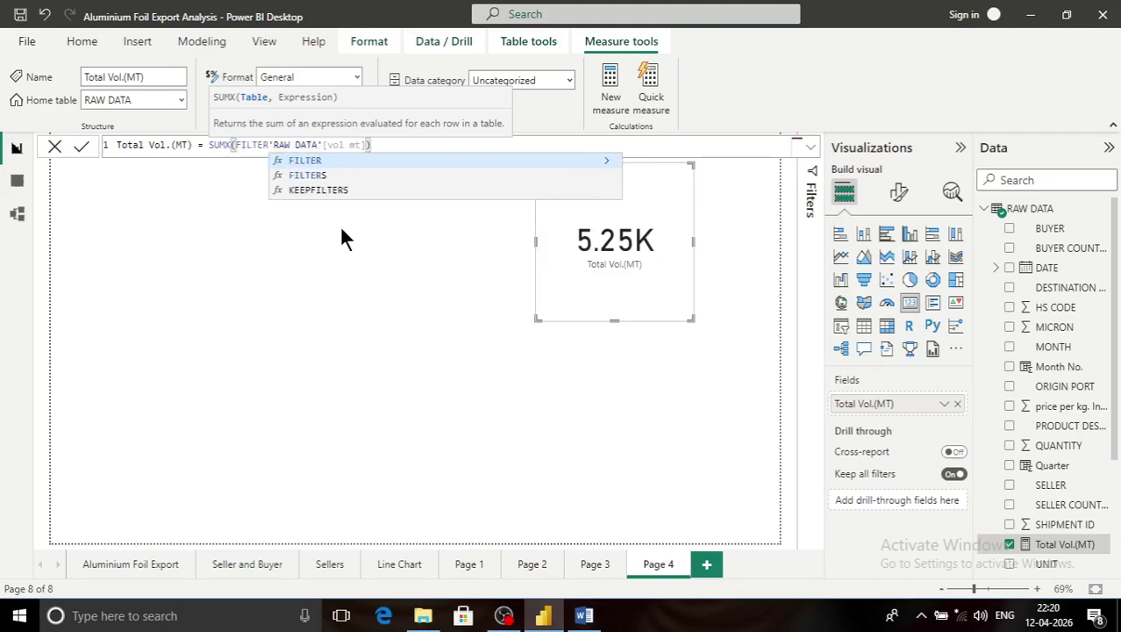
pyautogui.write('RAW')
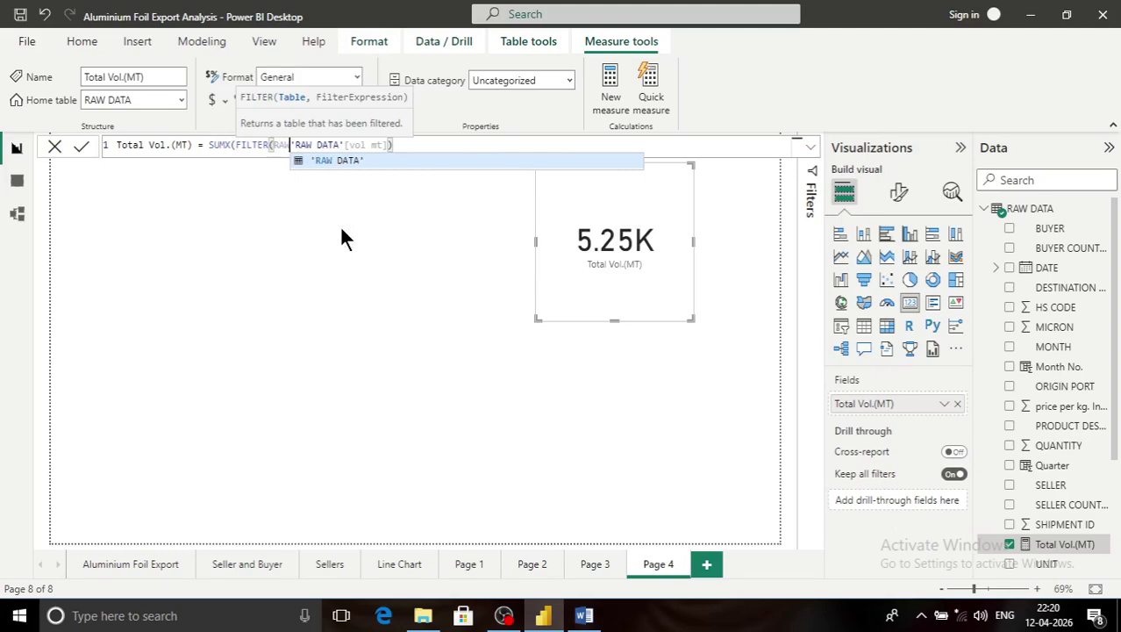
pyautogui.press('Tab')
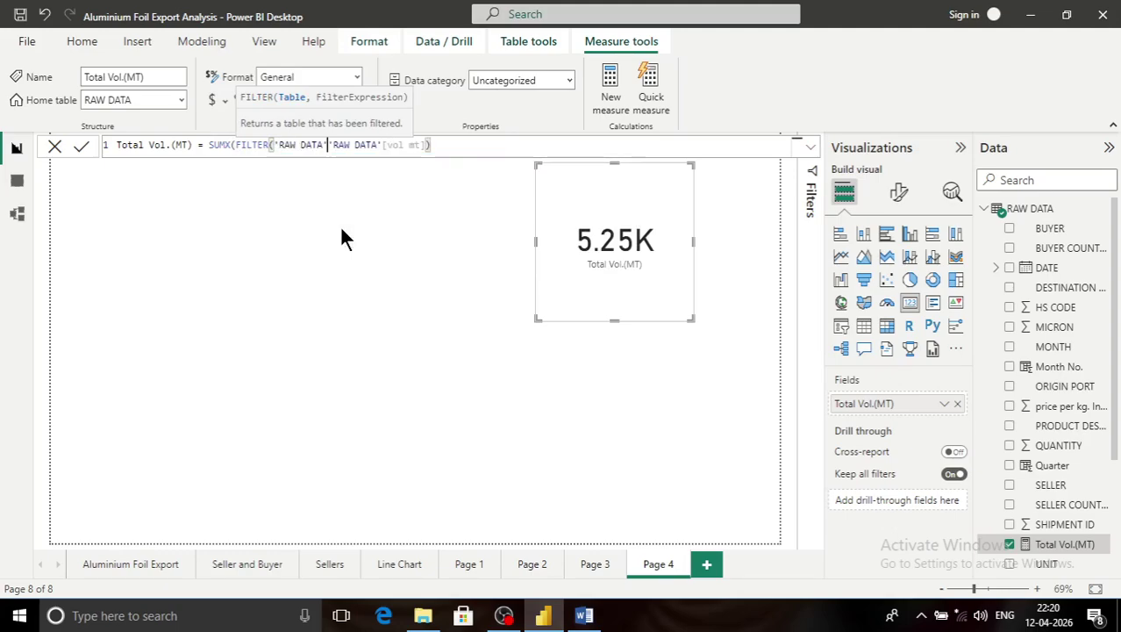
pyautogui.write(',RAW')
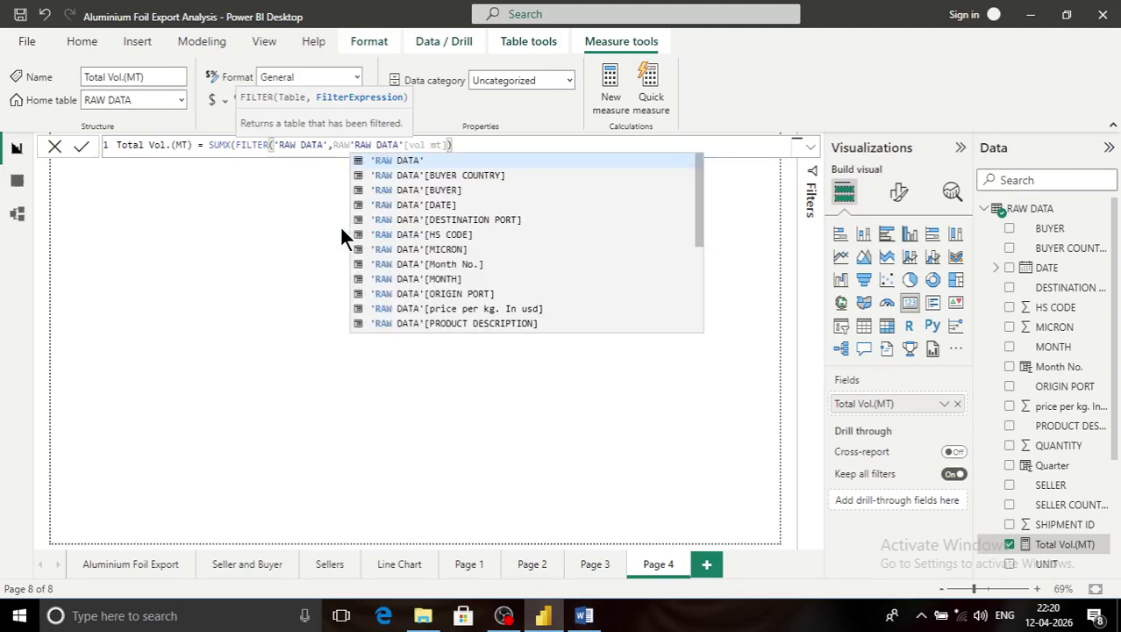
pyautogui.press('Tab')
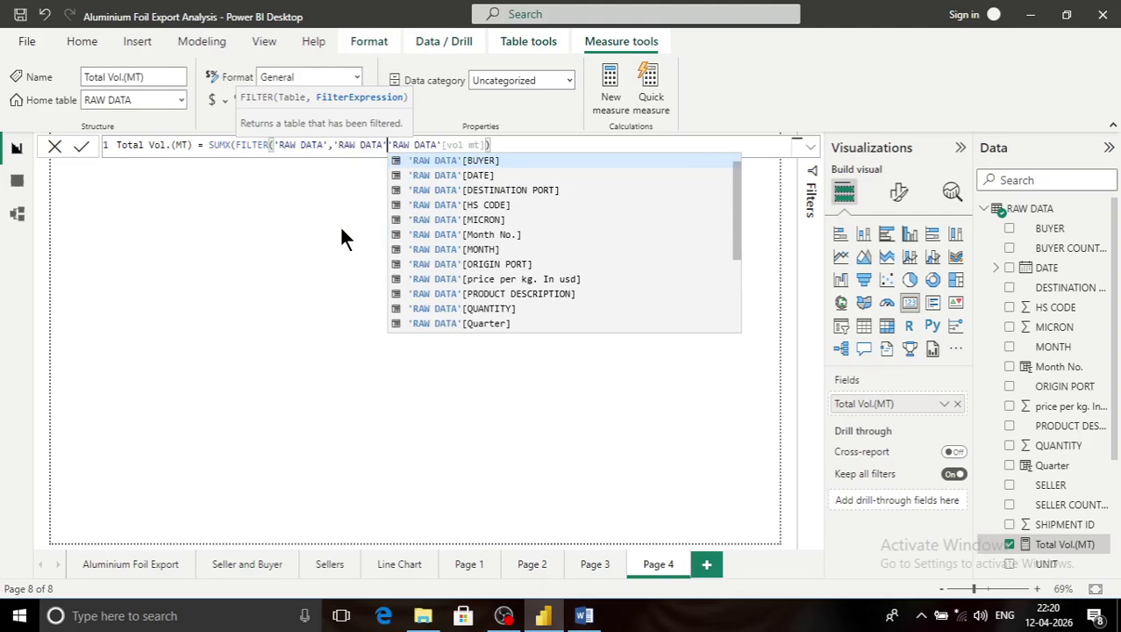
pyautogui.write('[VOL')
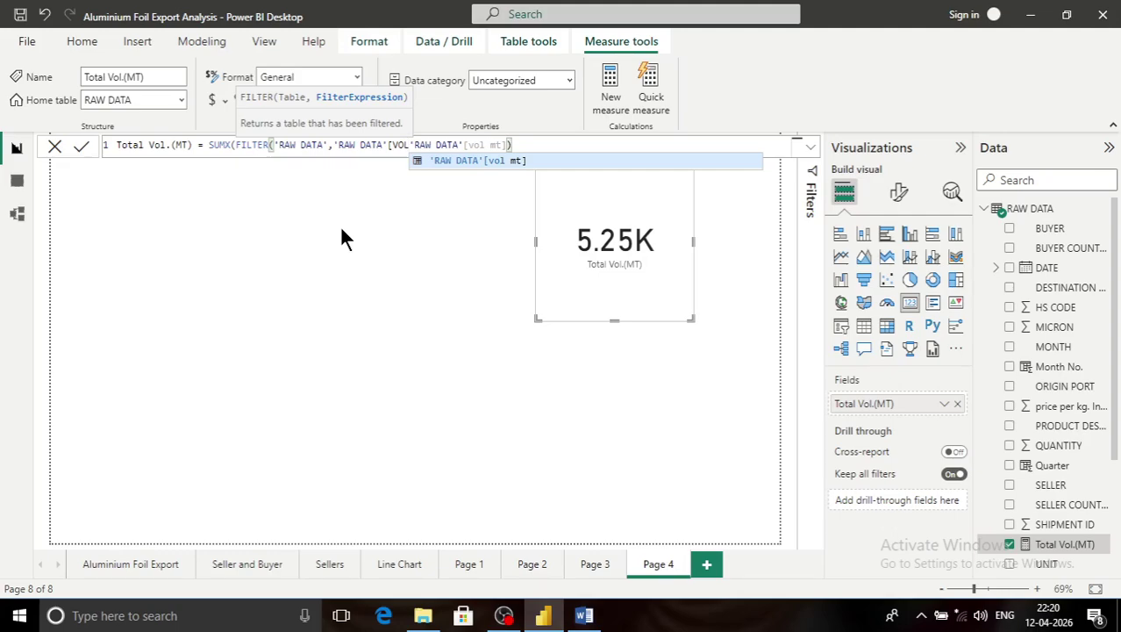
pyautogui.press('Tab')
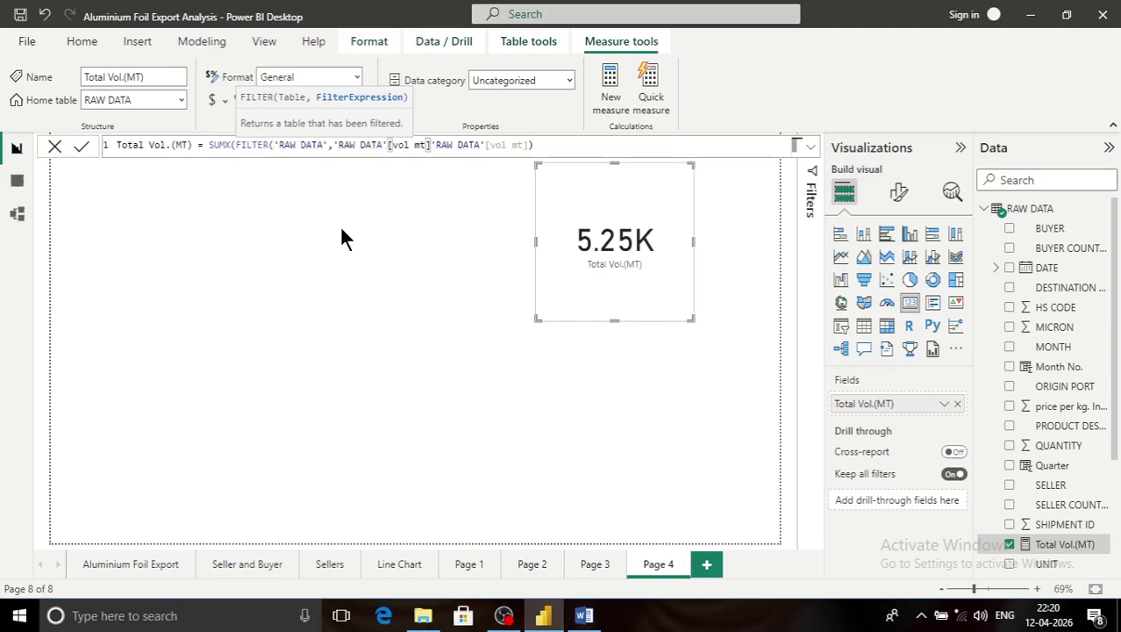
pyautogui.write('>30')
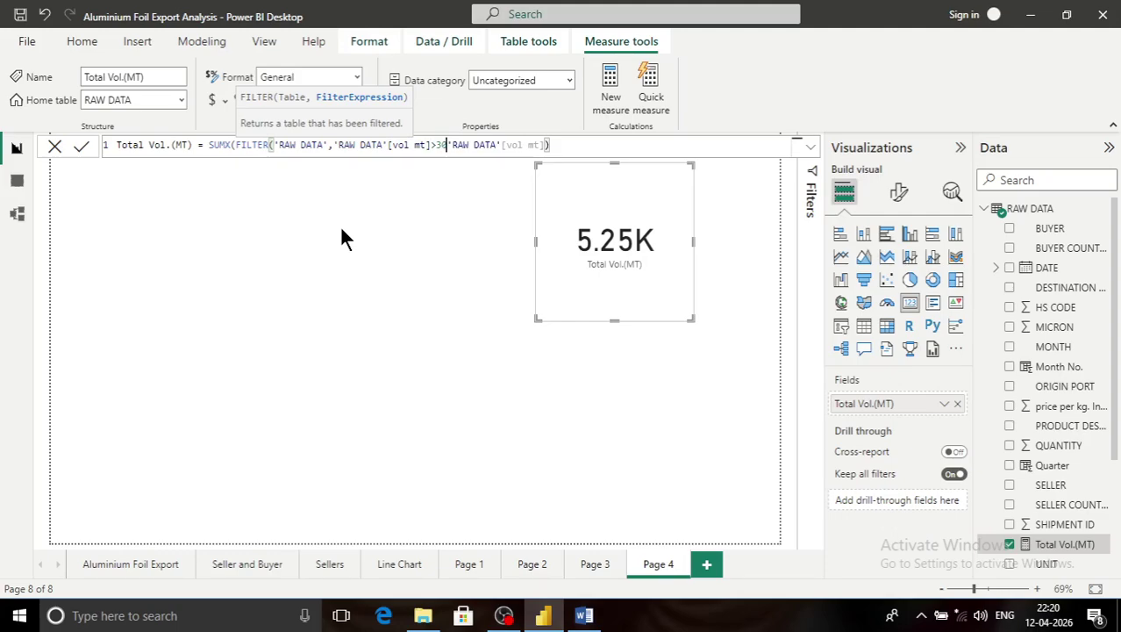
pyautogui.write(')')
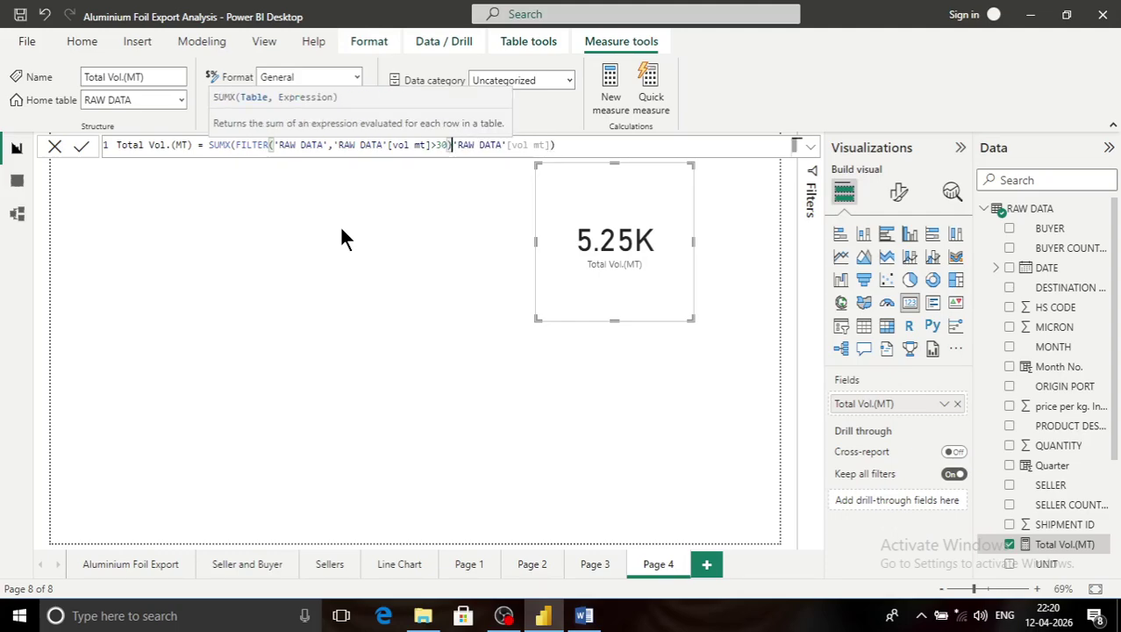
# Step: Separate the FILTER argument from the 'RAW DATA'[vol mt] expression with a comma and commit the Total Vol.(MT) measure
pyautogui.write(',')
pyautogui.press('Right')
pyautogui.press('Right')
pyautogui.press('Right')
pyautogui.press('Right')
pyautogui.press('Right')
pyautogui.press('Right')
pyautogui.press('Right')
pyautogui.press('Right')
pyautogui.press('Right')
pyautogui.press('Right')
pyautogui.press('Right')
pyautogui.press('Right')
pyautogui.press('Right')
pyautogui.press('Right')
pyautogui.press('Right')
pyautogui.press('Right')
pyautogui.press('Right')
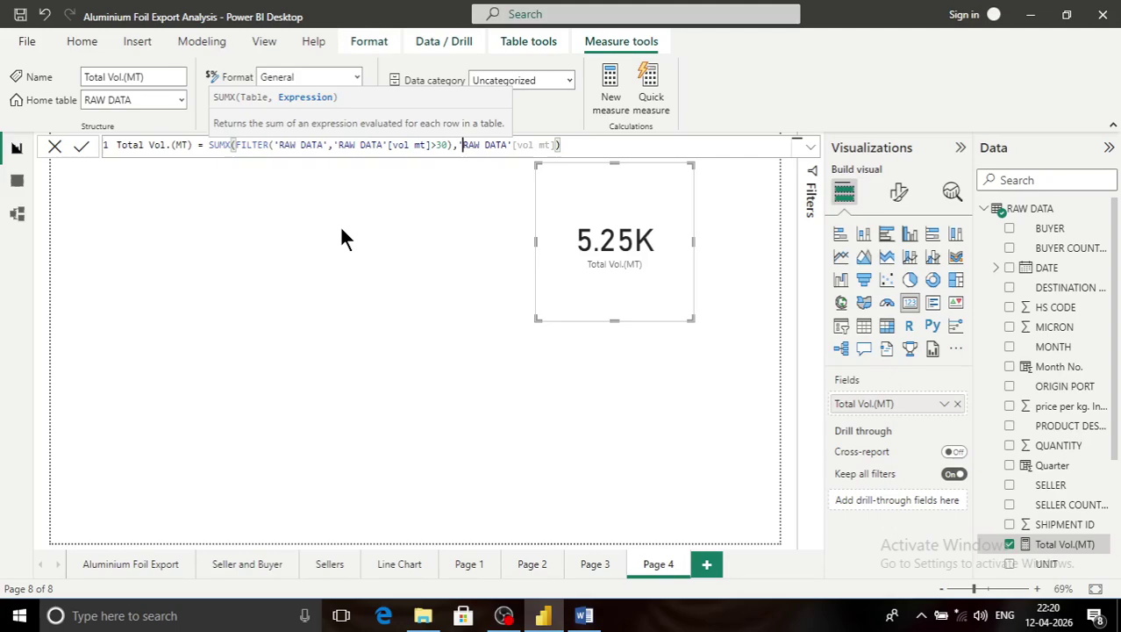
pyautogui.press('Right')
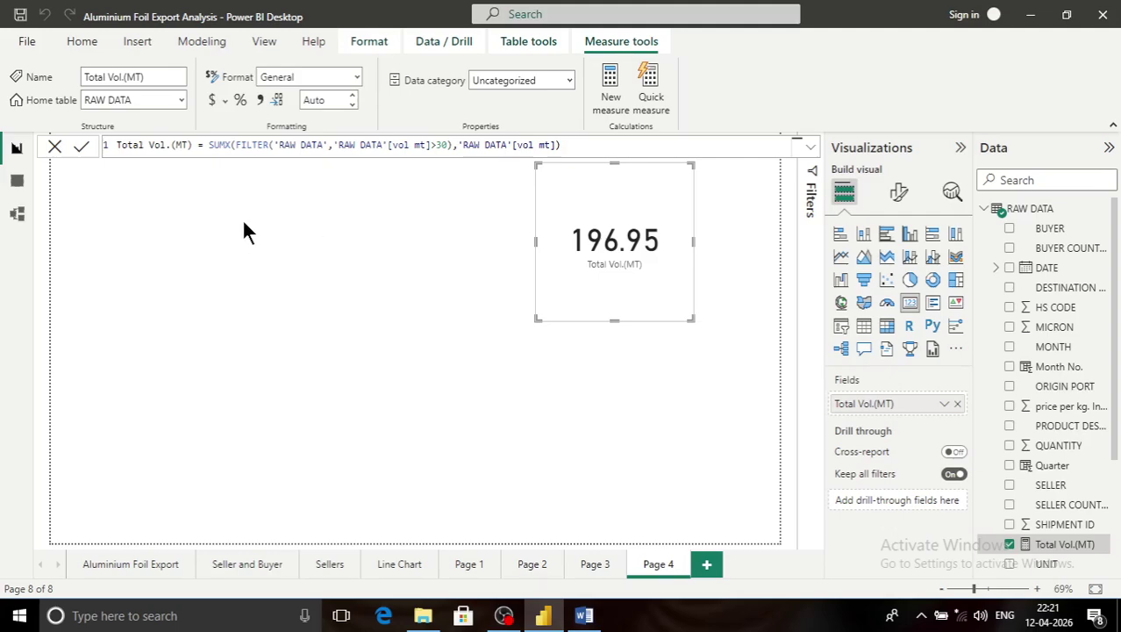
# Step: Show the RAW DATA table's records and sort them by vol mt in descending order to examine the largest volumes
pyautogui.click(17, 181)
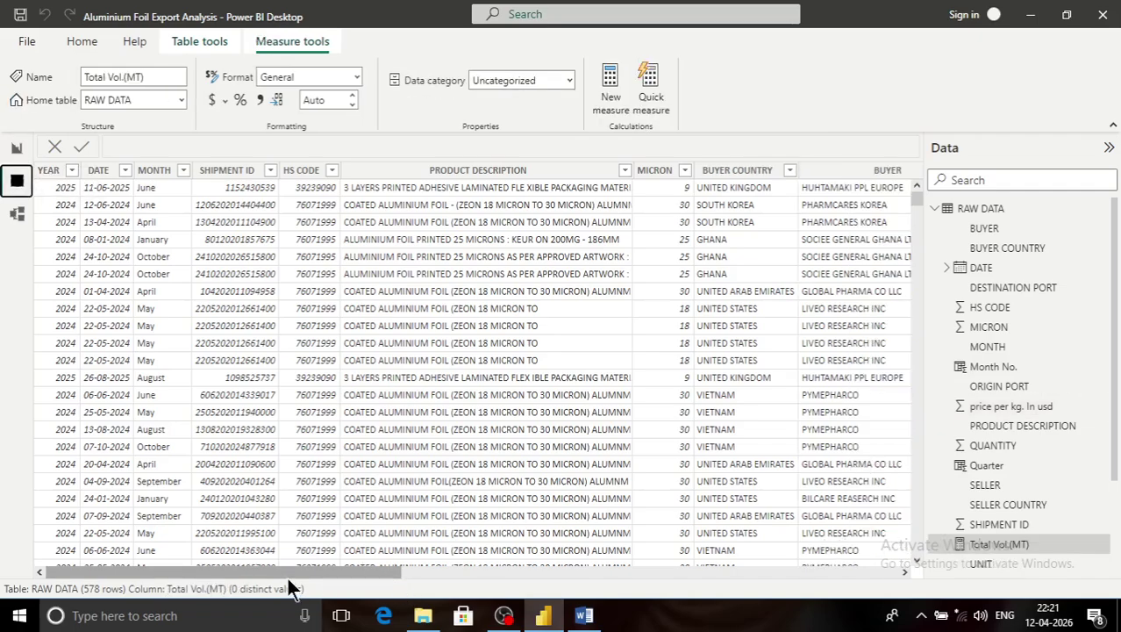
pyautogui.moveTo(335, 574); pyautogui.dragTo(829, 573)
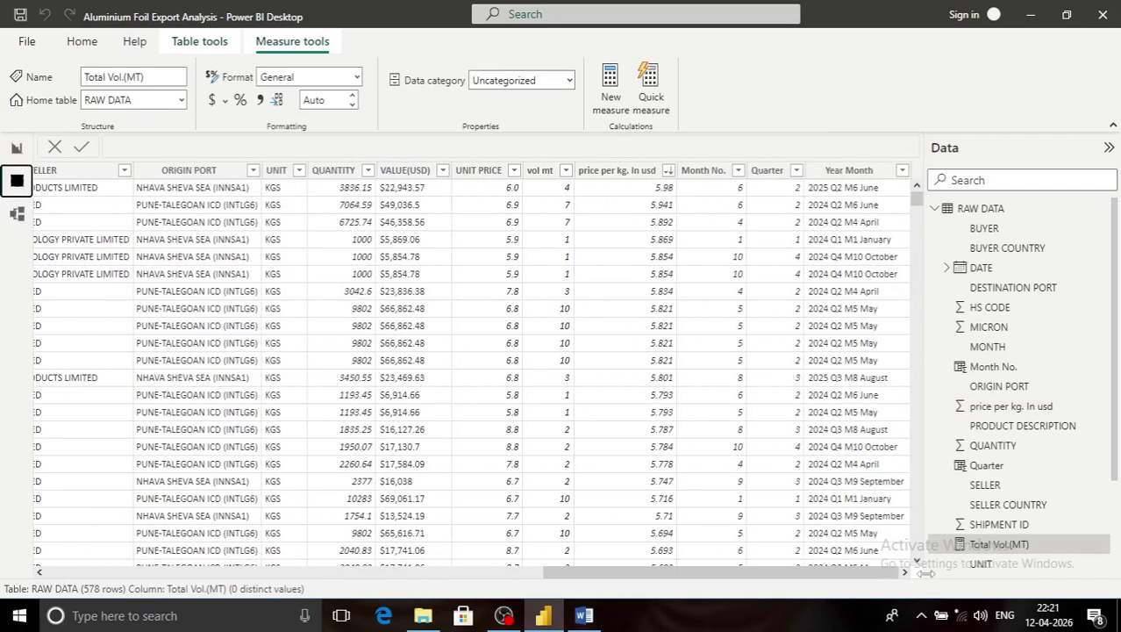
pyautogui.click(566, 171)
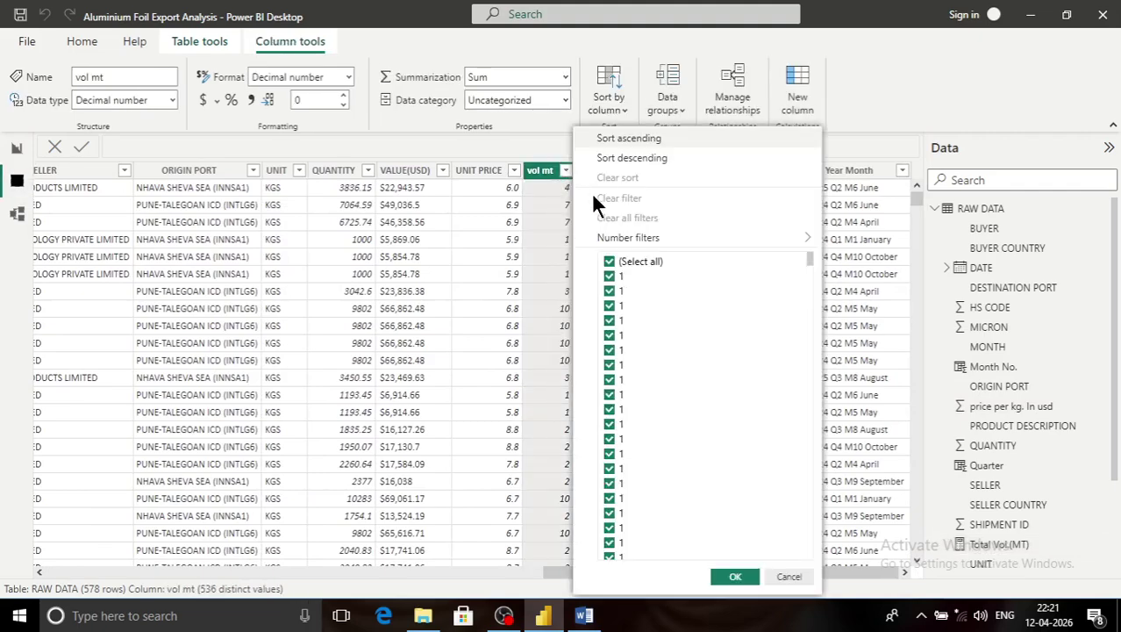
pyautogui.click(608, 159)
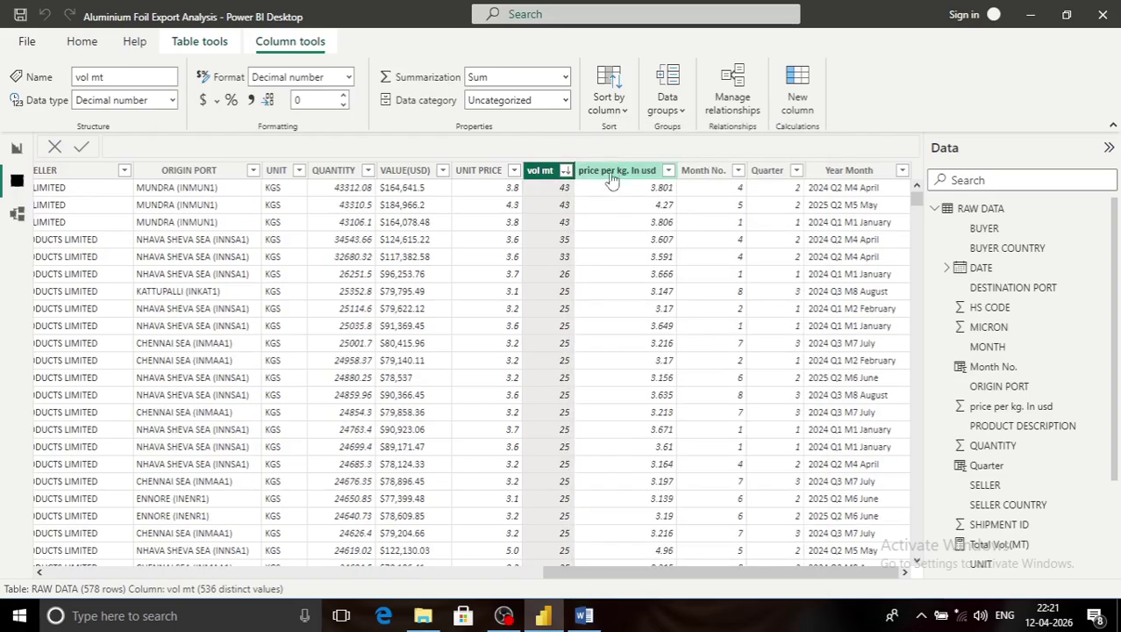
pyautogui.scroll(-10, 545, 368)
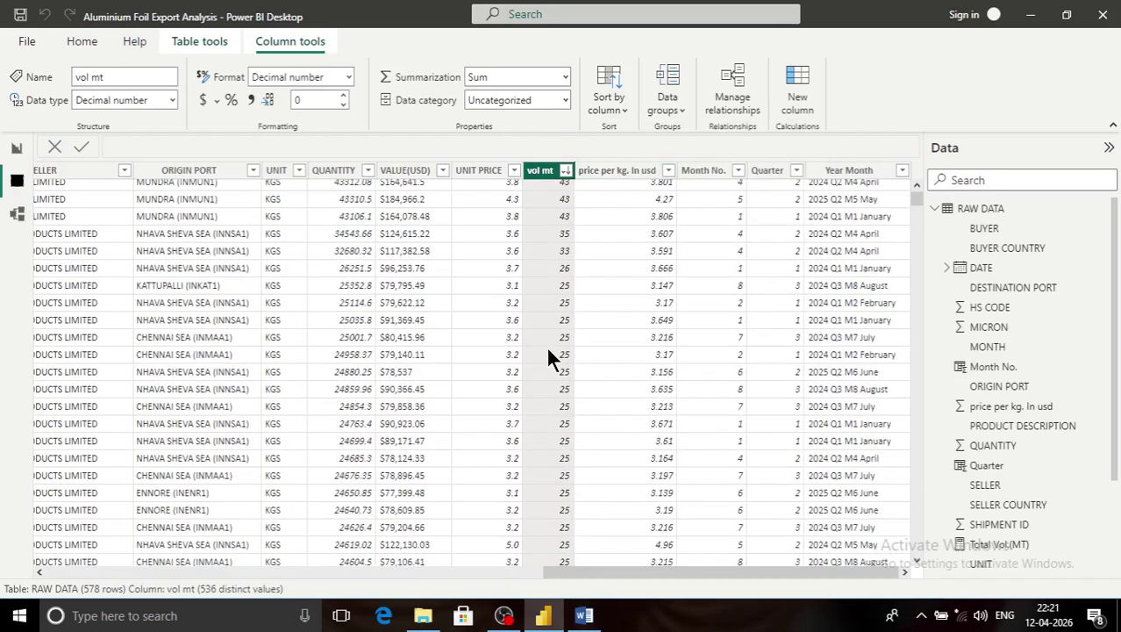
pyautogui.scroll(10, 548, 364)
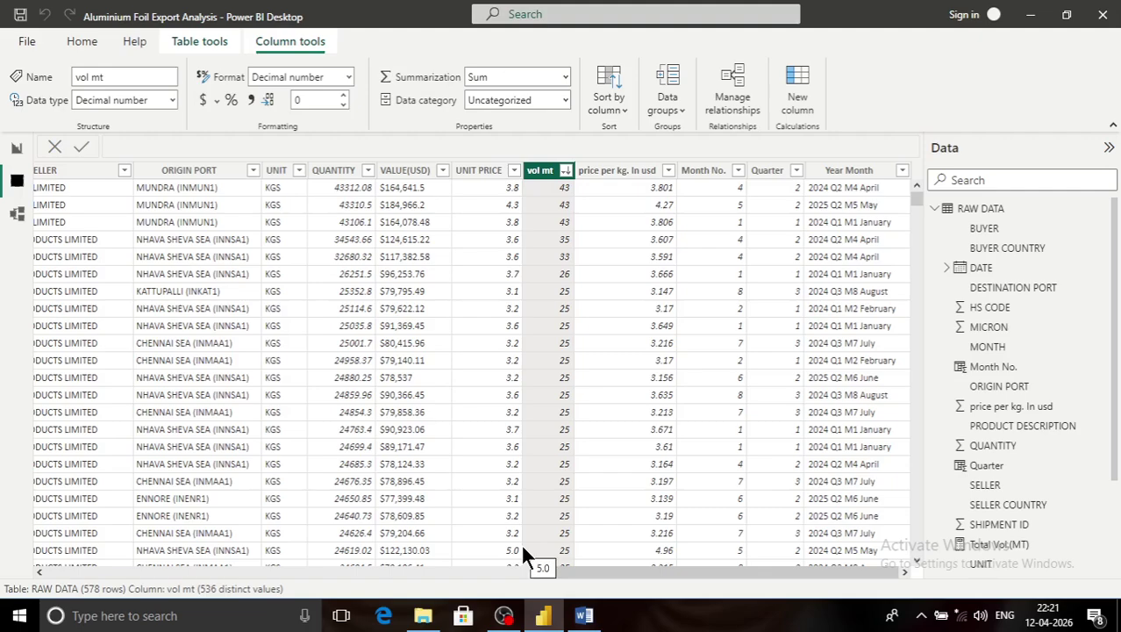
# Step: Copy the vol mt column, switch to Excel with a new blank workbook, and paste the column starting at cell A1
pyautogui.rightClick(543, 170)
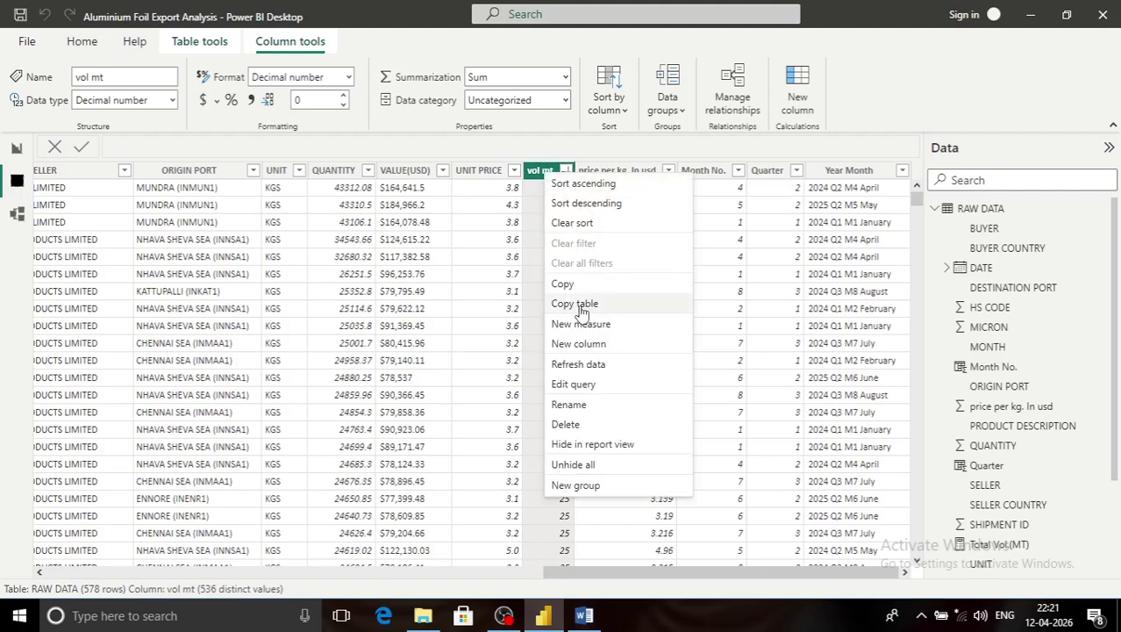
pyautogui.click(560, 284)
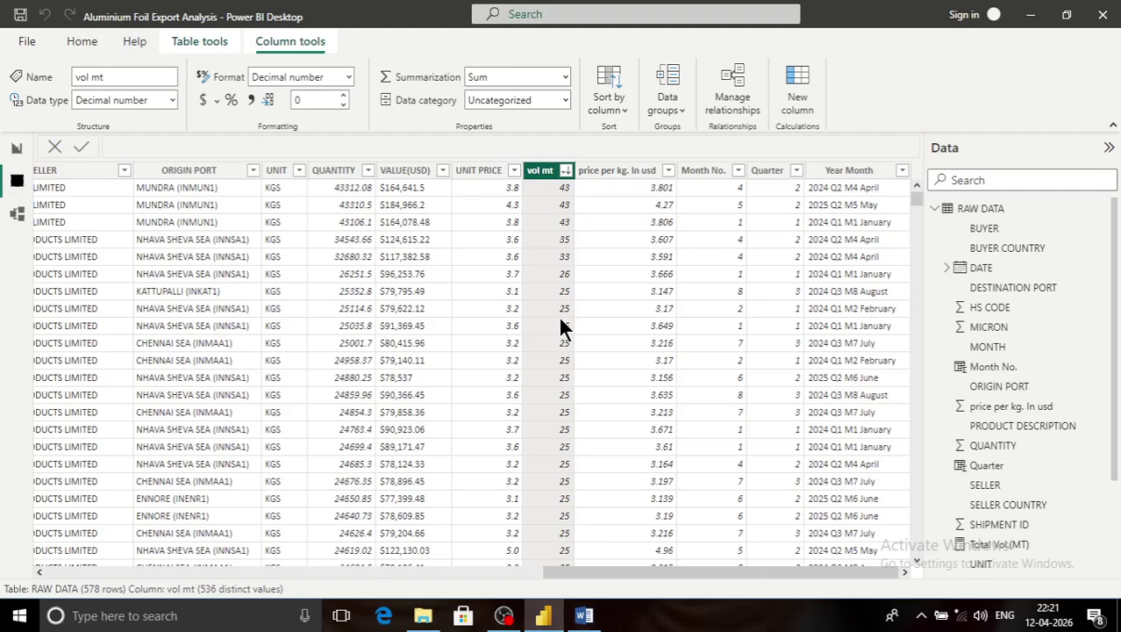
pyautogui.press('super+r')
pyautogui.write('excel')
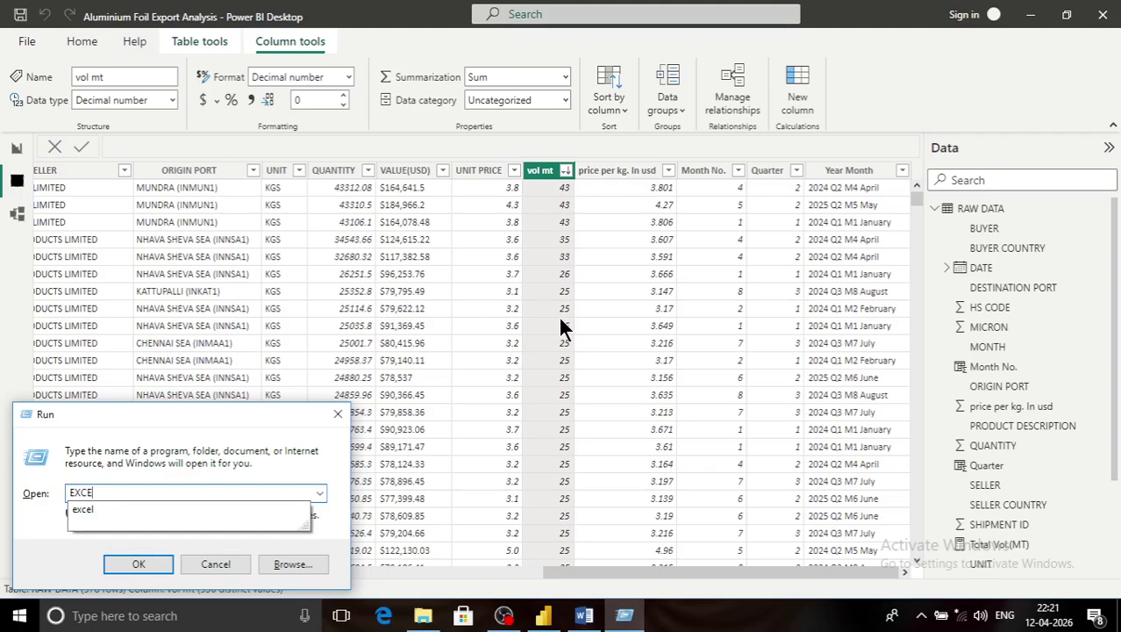
pyautogui.press('Return')
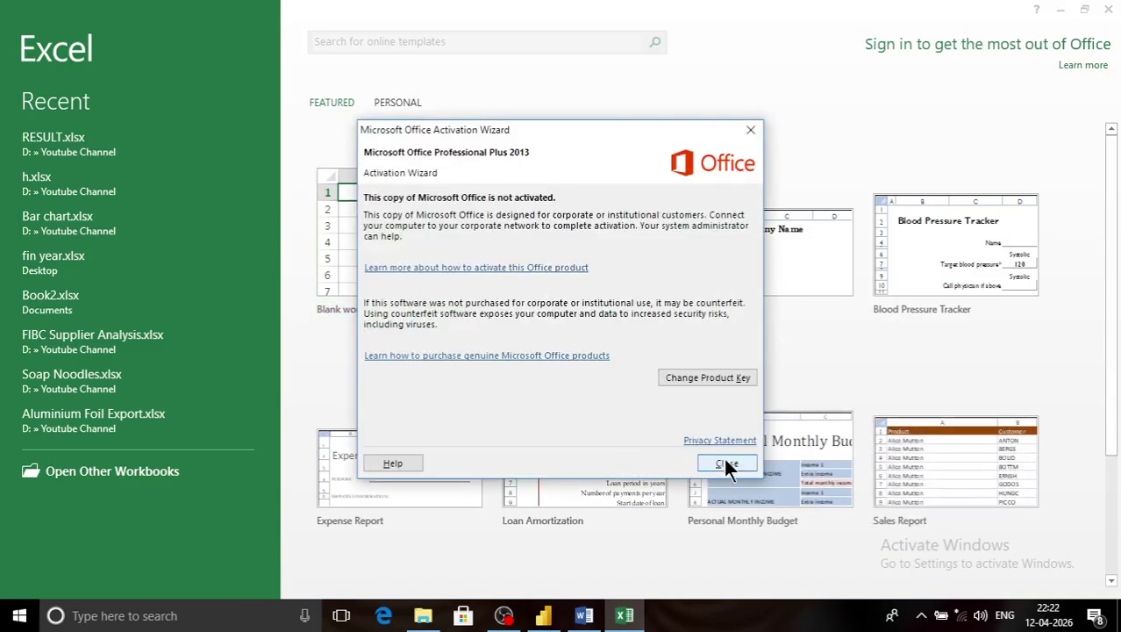
pyautogui.click(724, 463)
pyautogui.click(399, 226)
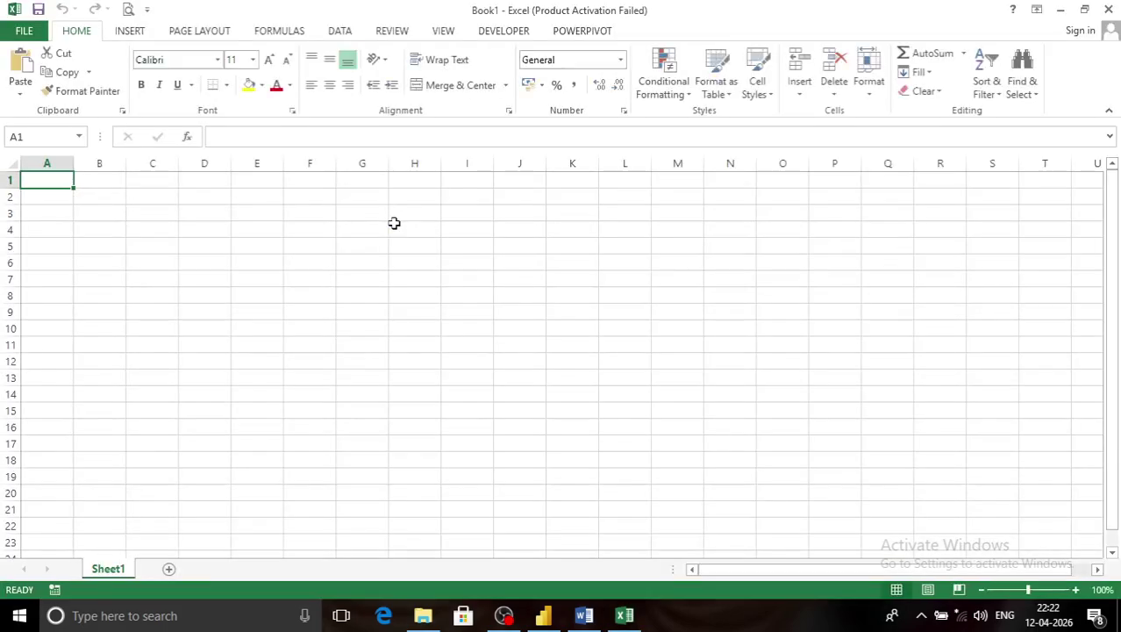
pyautogui.hotkey('ctrl', 'v')
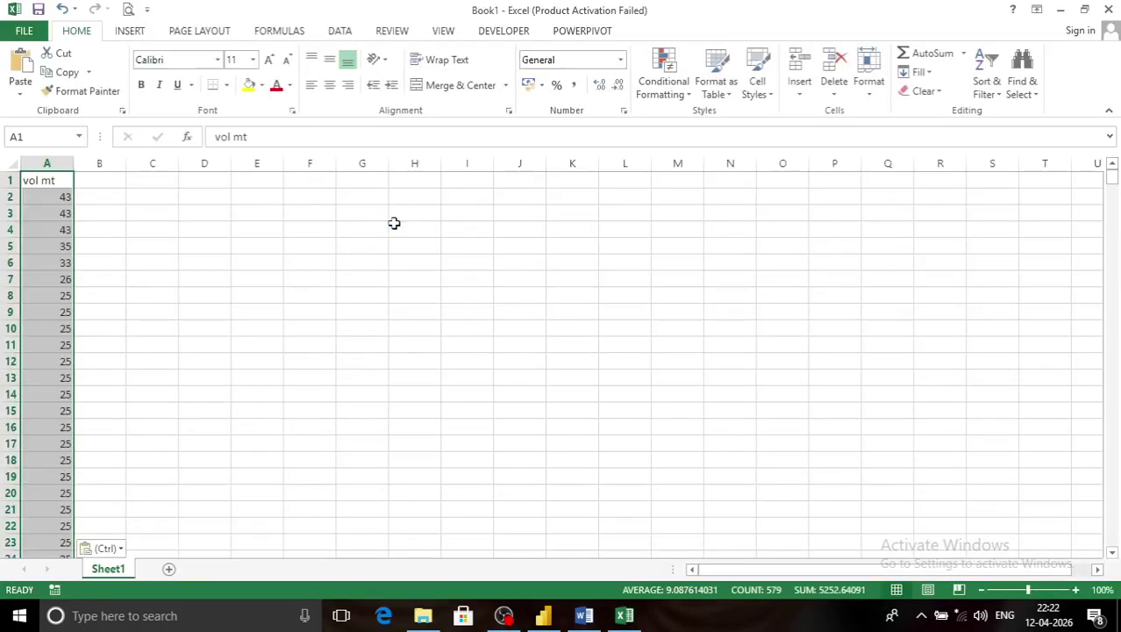
# Step: Select cells A2:A6, holding the volumes above 30, to check their sum
pyautogui.click(194, 246)
pyautogui.click(60, 202)
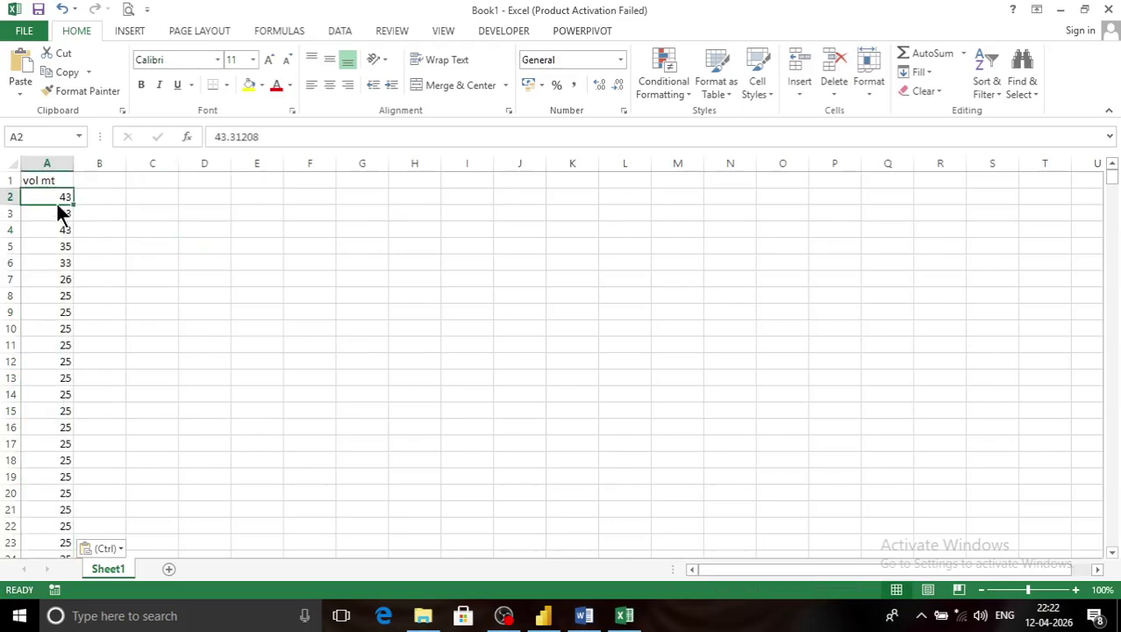
pyautogui.click(66, 245)
pyautogui.moveTo(65, 246); pyautogui.dragTo(70, 198)
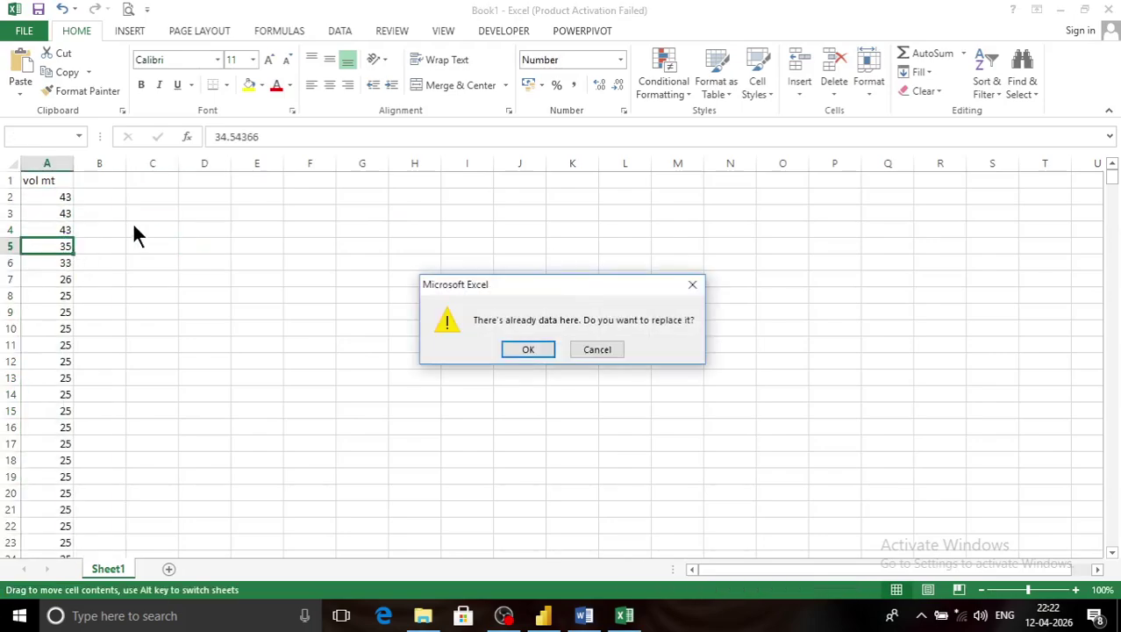
pyautogui.click(575, 346)
pyautogui.hotkey('shift', 'Down')
pyautogui.hotkey('shift', 'Down')
pyautogui.hotkey('shift', 'Down')
pyautogui.hotkey('shift', 'Down')
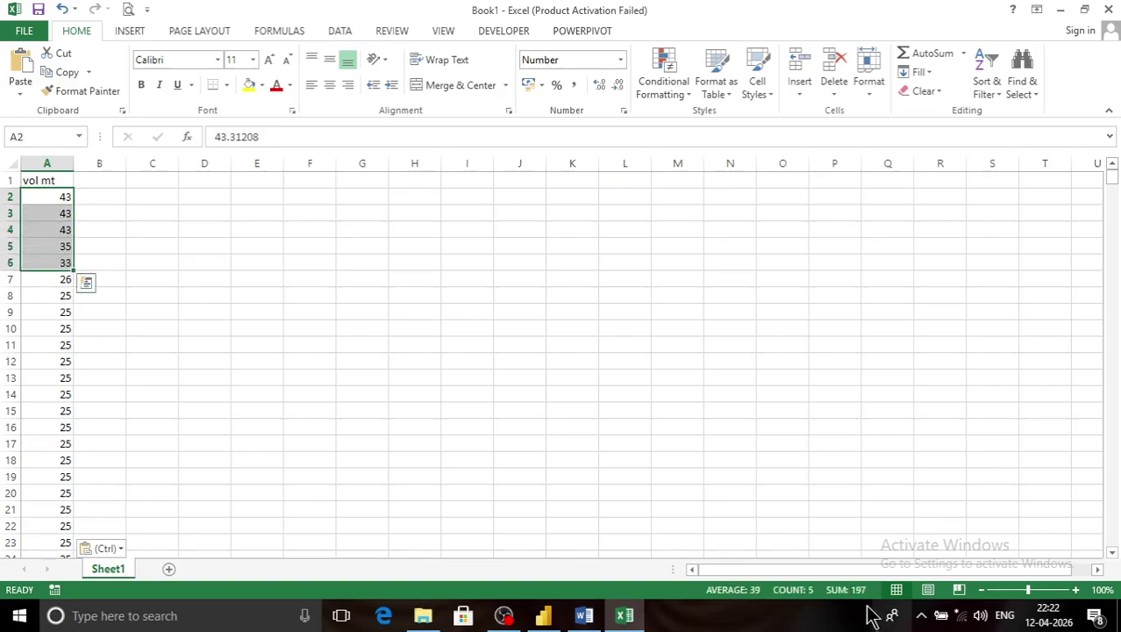
# Step: Switch back to Power BI and compare the Total Vol.(MT) card on Page 4 with the RAW DATA records
pyautogui.click(544, 615)
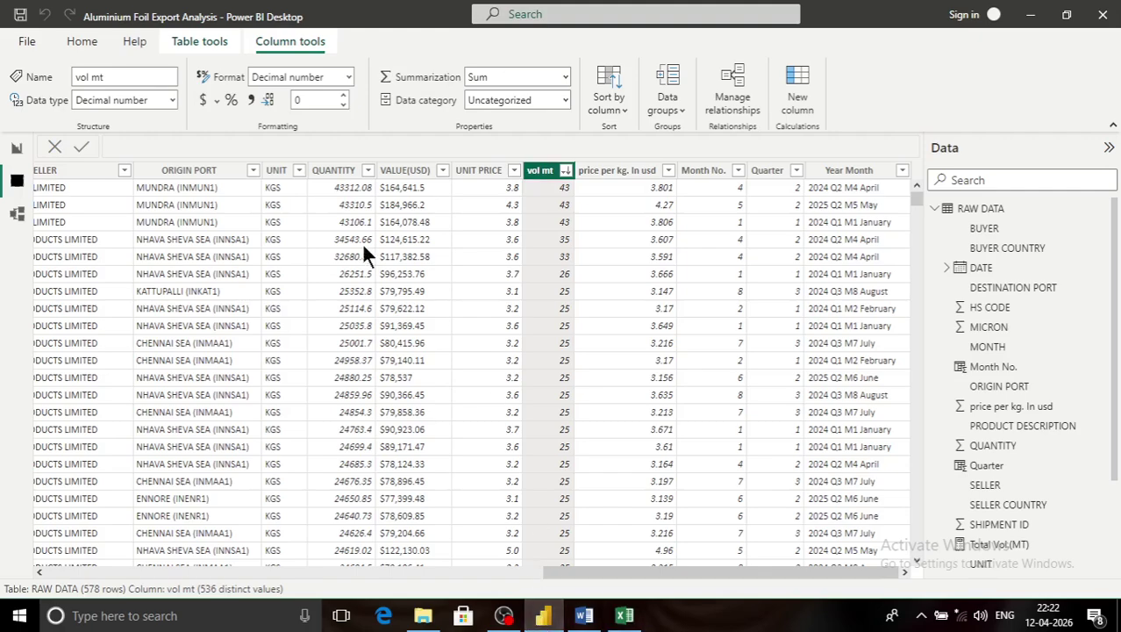
pyautogui.click(17, 149)
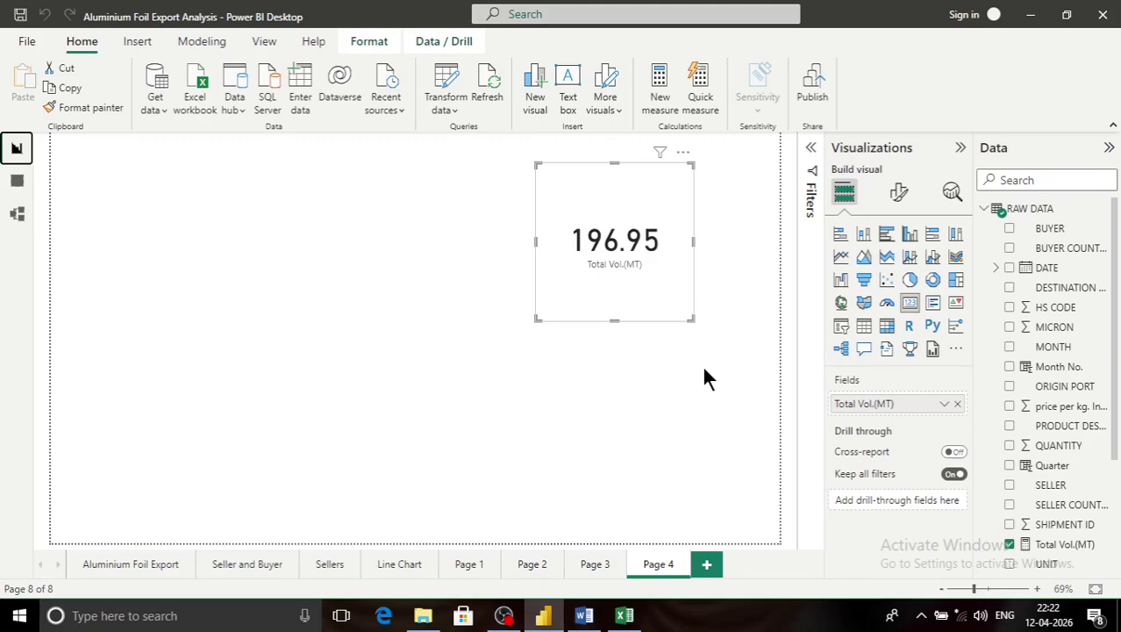
pyautogui.click(16, 180)
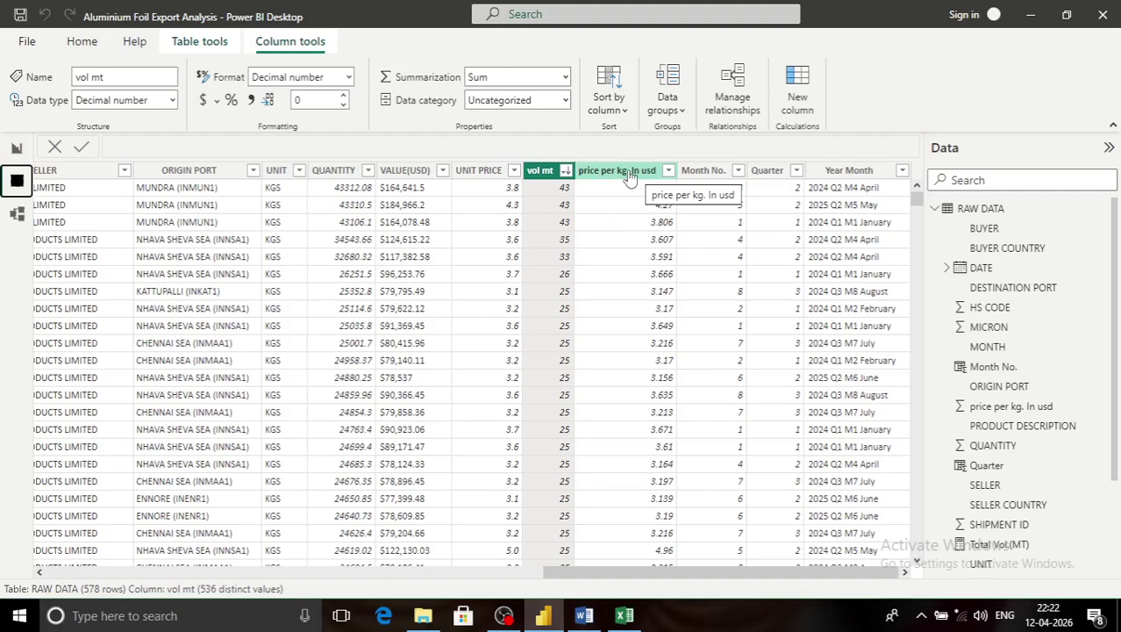
pyautogui.click(17, 147)
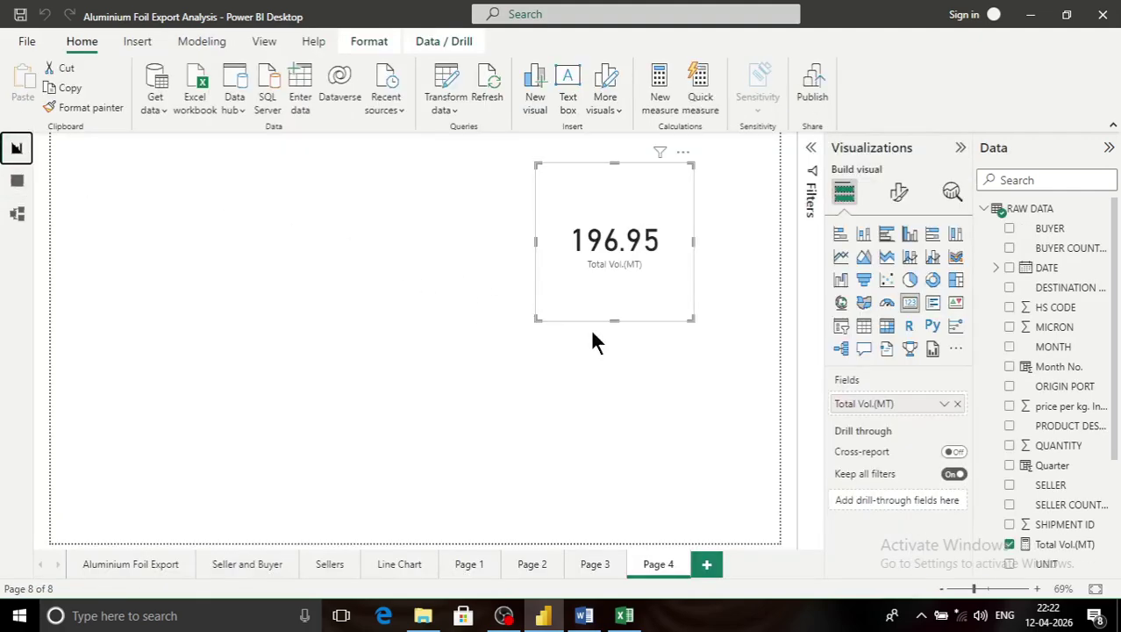
# Step: Add a second card to Page 4 and place it beside the Total Vol.(MT) card, in the upper middle of the page
pyautogui.click(358, 223)
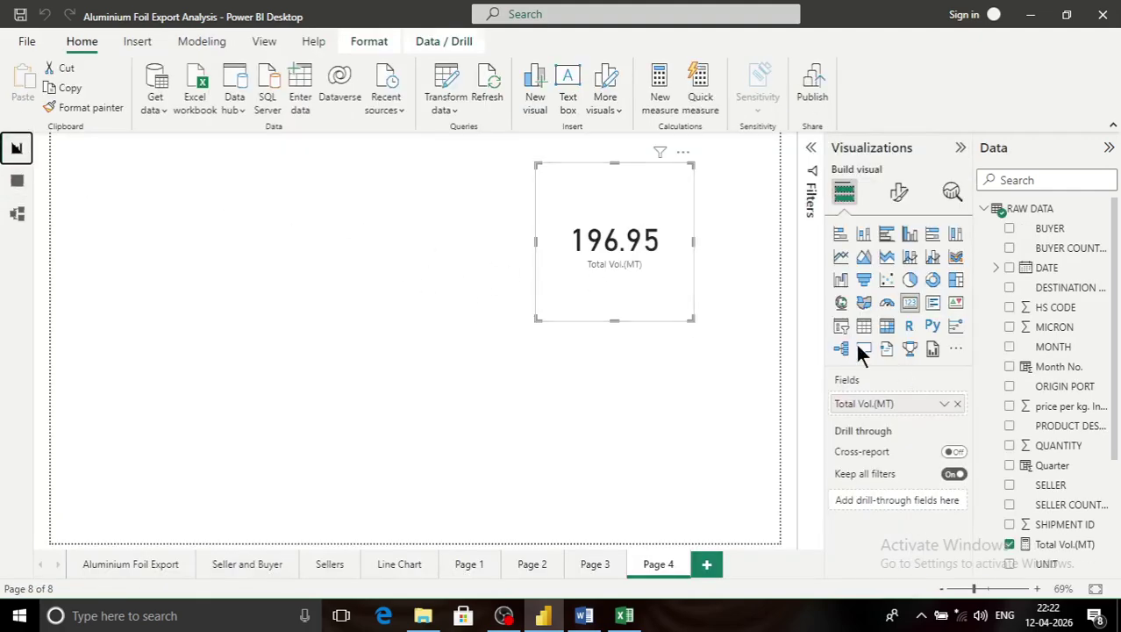
pyautogui.click(910, 303)
pyautogui.moveTo(220, 427); pyautogui.dragTo(356, 221)
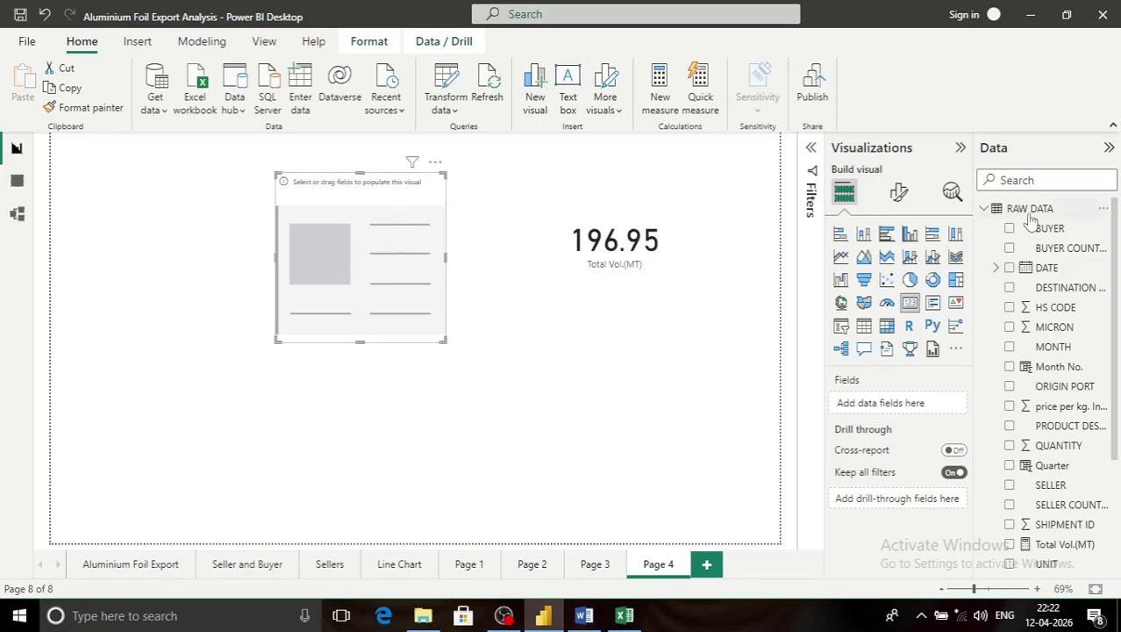
# Step: Create a new measure in the RAW DATA table, naming it Avg. Price and starting its formula with the AVERAGE function
pyautogui.click(1108, 218)
pyautogui.click(1047, 223)
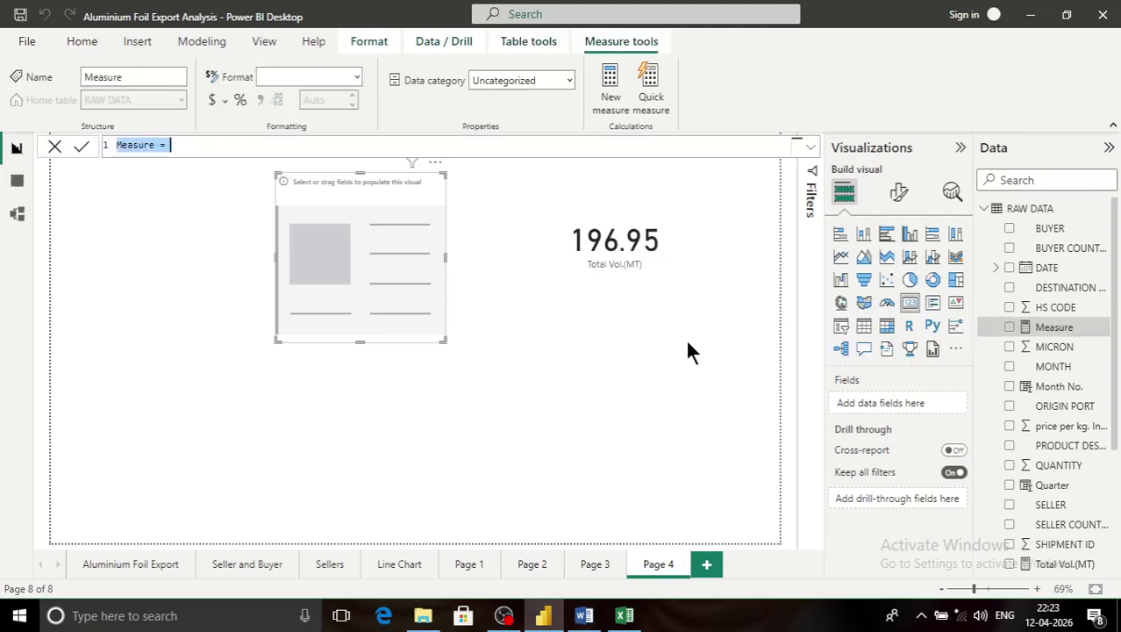
pyautogui.write('avG')
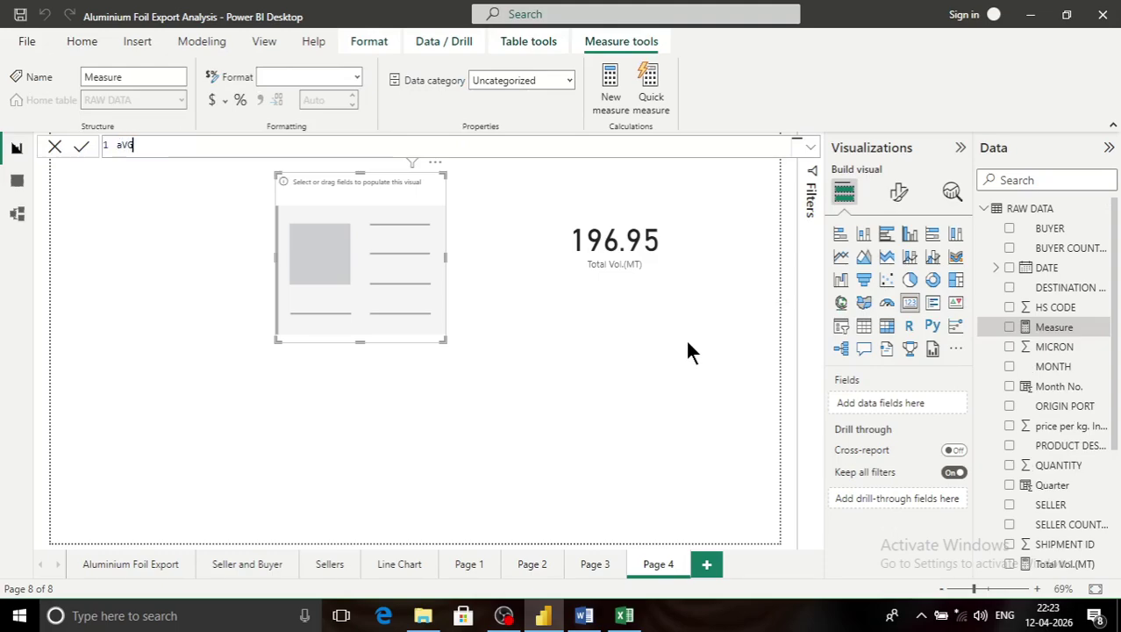
pyautogui.press('BackSpace')
pyautogui.press('BackSpace')
pyautogui.press('BackSpace')
pyautogui.write('Avg. Price = average')
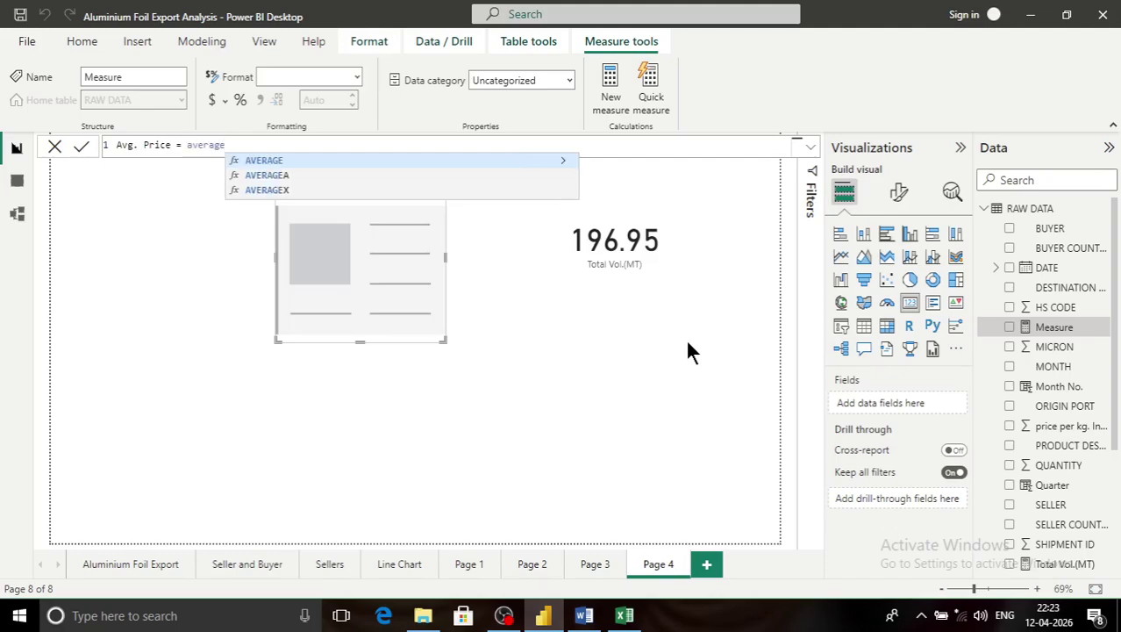
# Step: Complete the formula as AVERAGE('RAW DATA'[price per kg. In usd]) and show the Avg. Price measure in the empty card
pyautogui.press('Tab')
pyautogui.press('Tab')
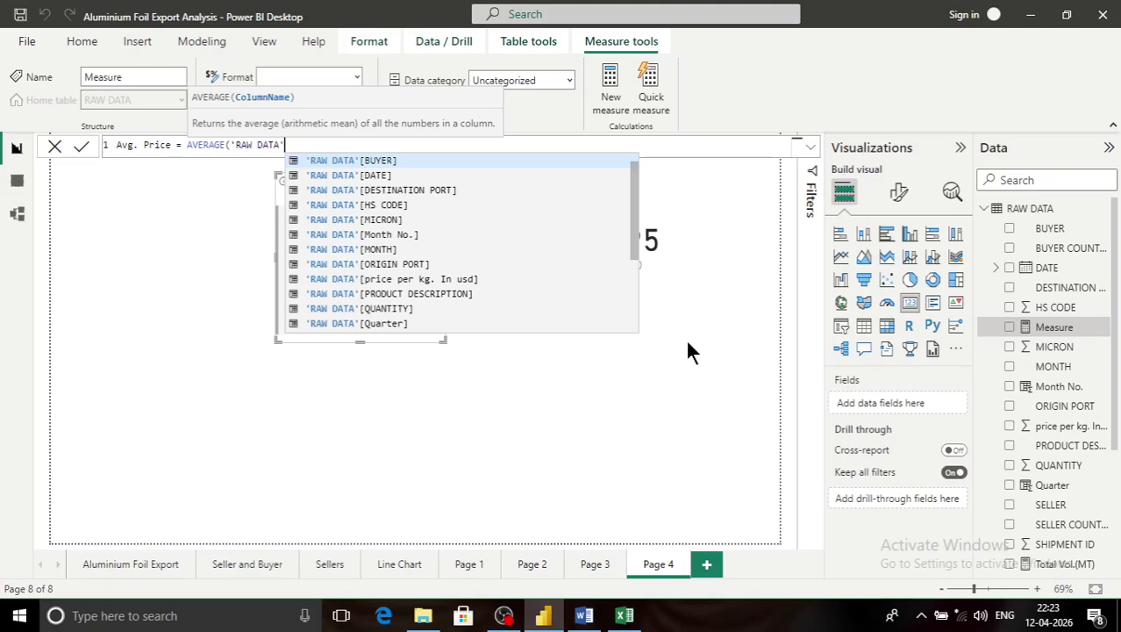
pyautogui.write('[')
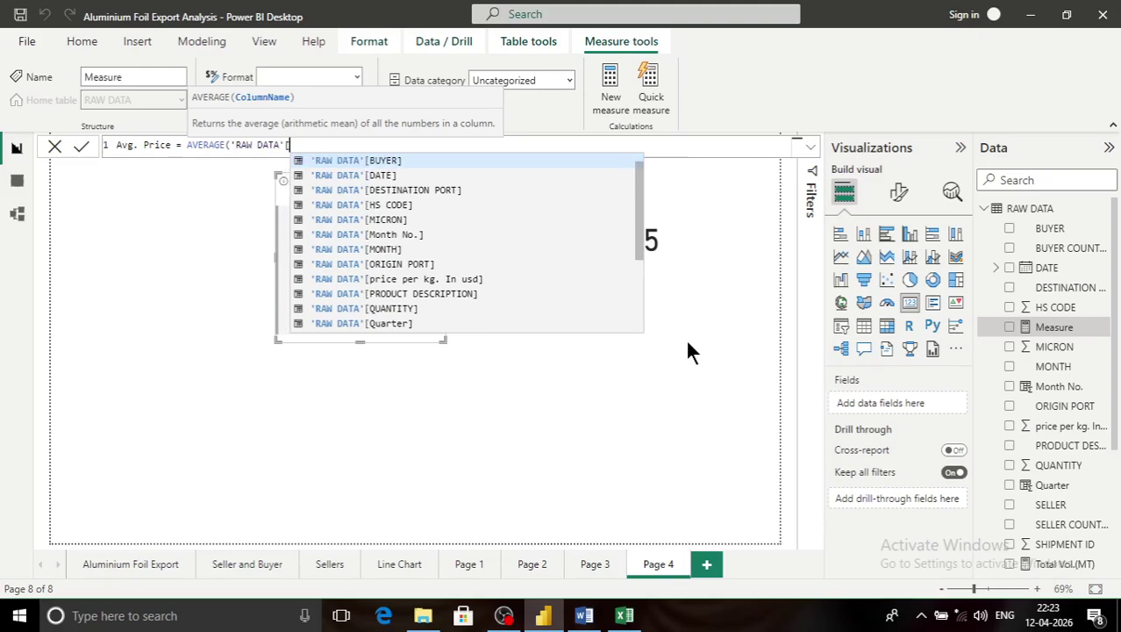
pyautogui.write('pri')
pyautogui.press('Tab')
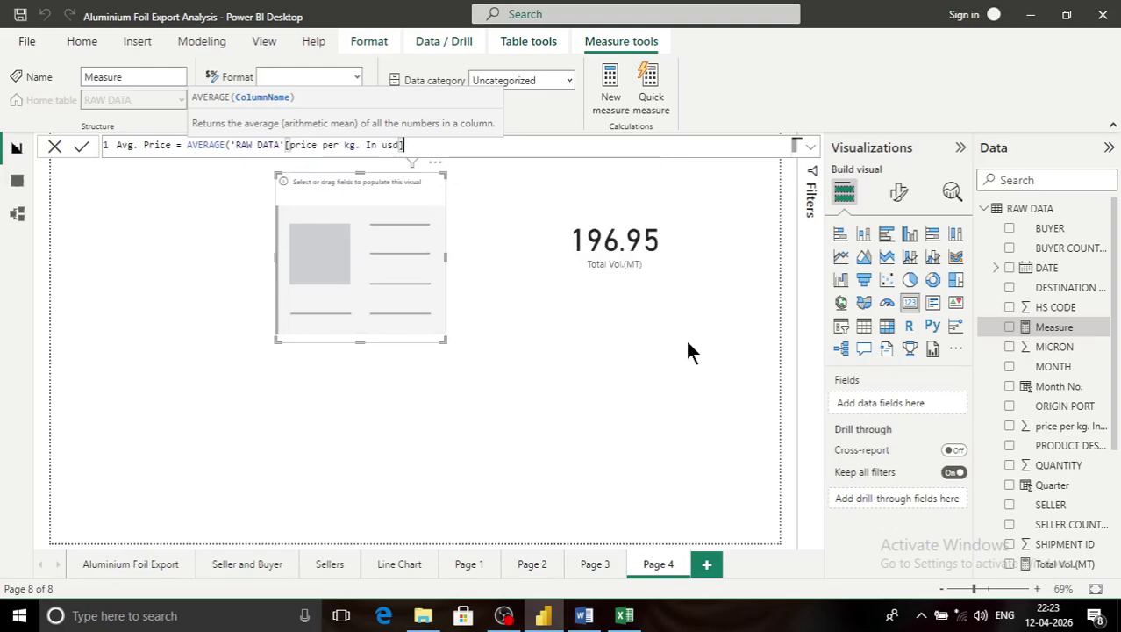
pyautogui.write(')')
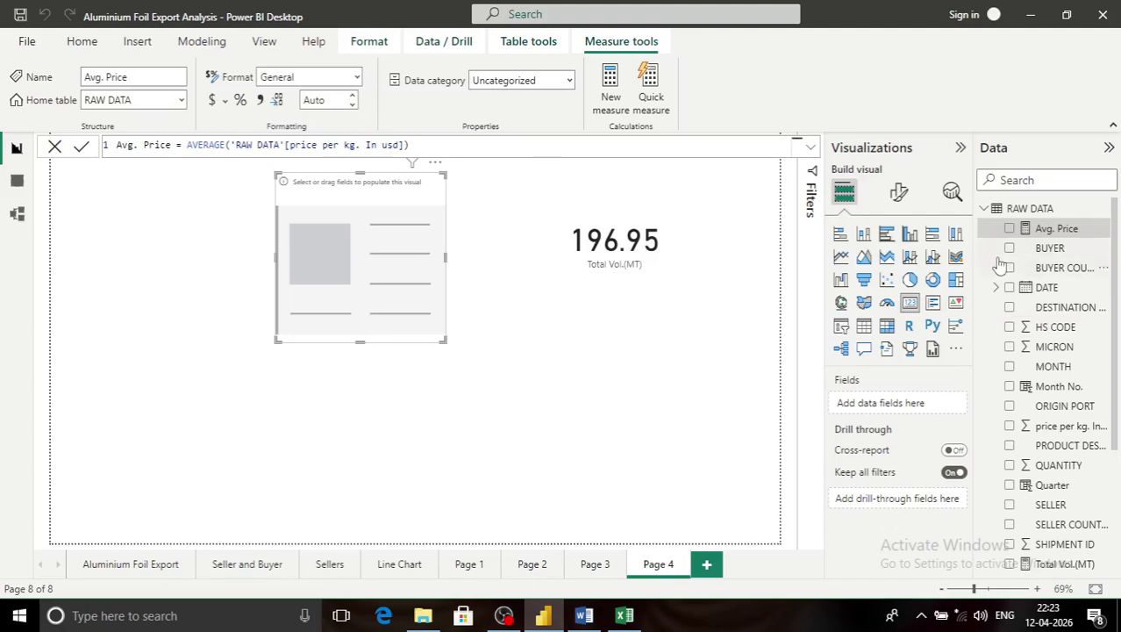
pyautogui.moveTo(1049, 232); pyautogui.dragTo(912, 409)
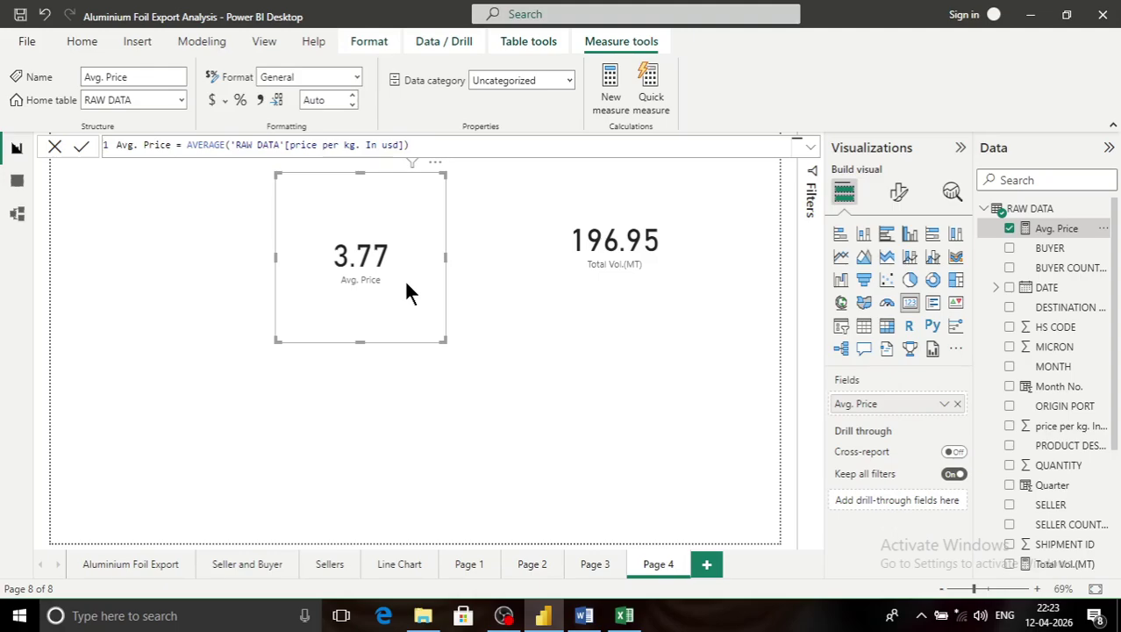
# Step: View the RAW DATA table's records and sort them by price per kg. In usd in descending order
pyautogui.click(16, 183)
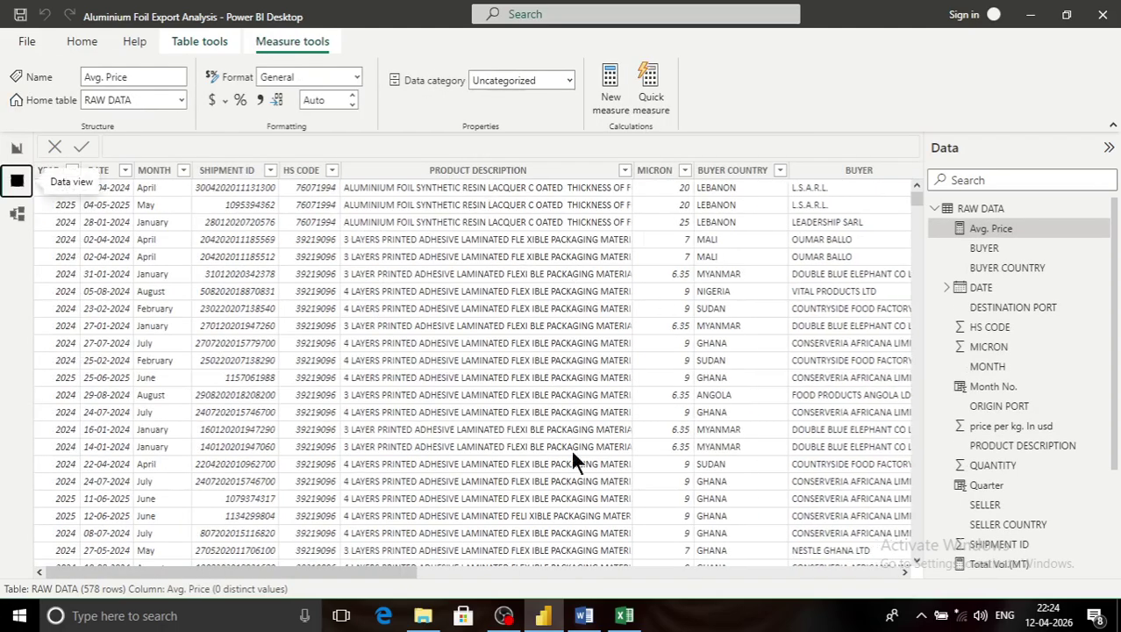
pyautogui.moveTo(354, 568); pyautogui.dragTo(883, 572)
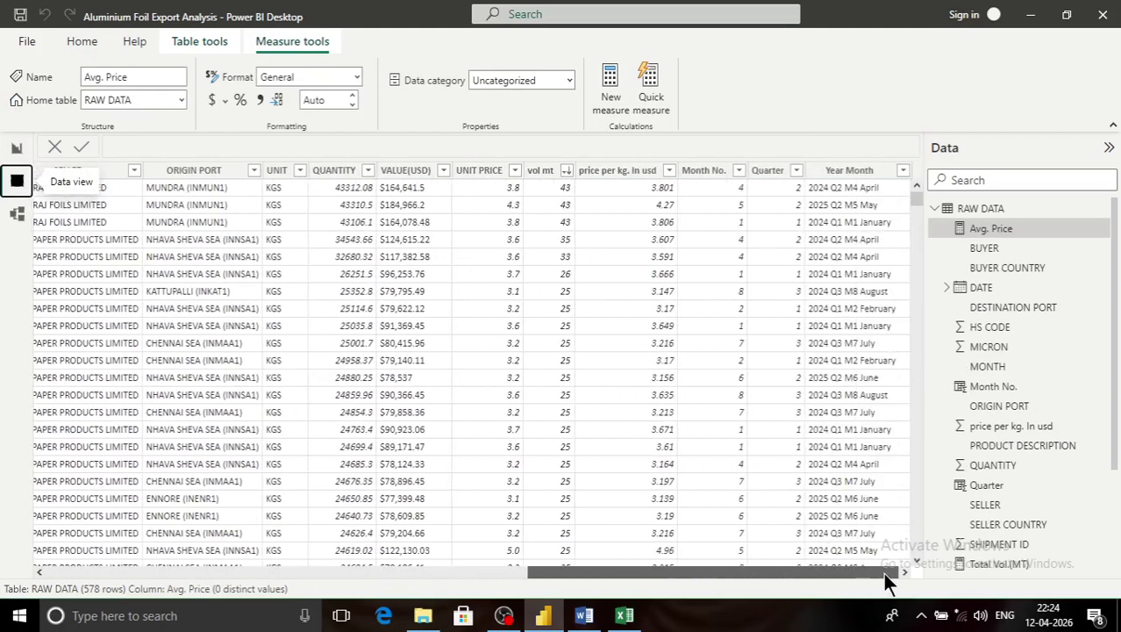
pyautogui.click(669, 171)
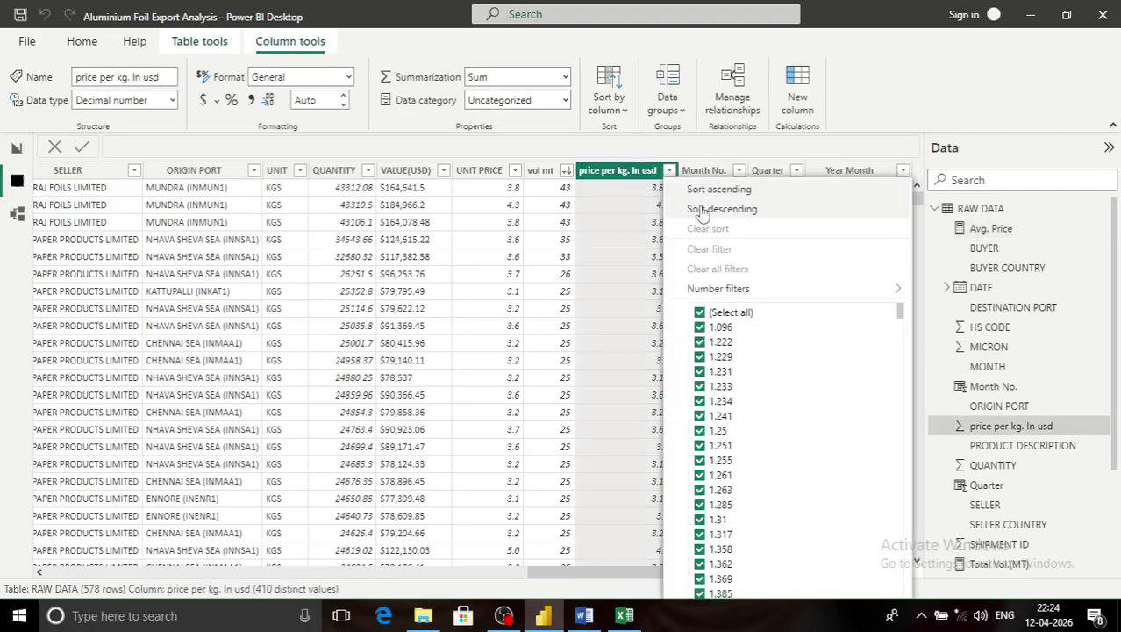
pyautogui.click(702, 211)
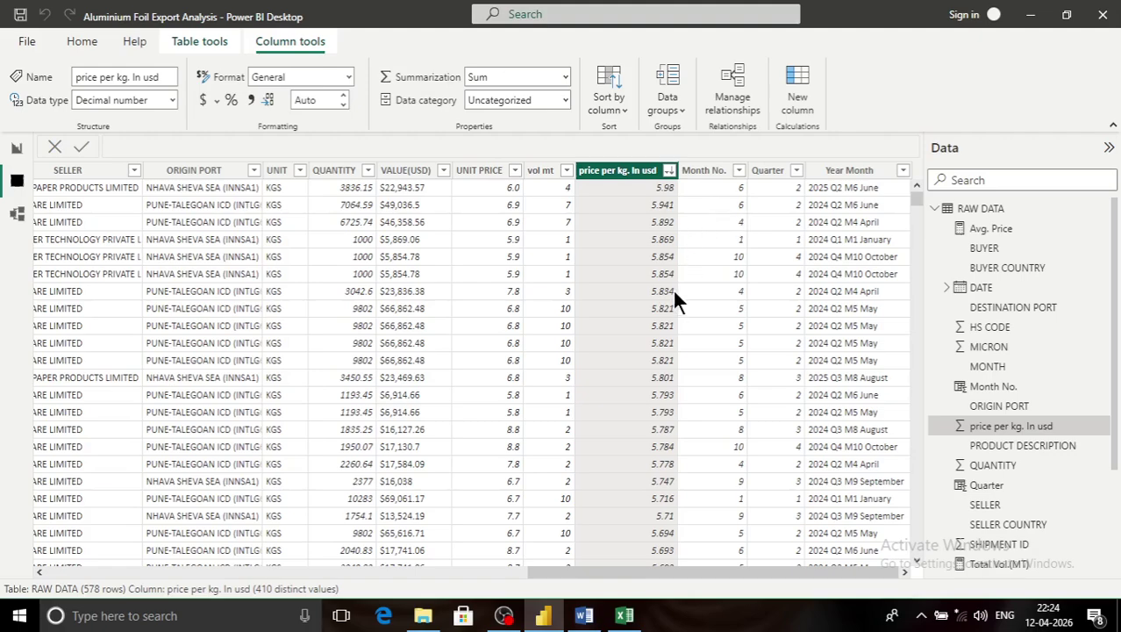
# Step: Sort price per kg. In usd ascending and back to descending to examine its lowest and highest prices
pyautogui.click(668, 171)
pyautogui.click(707, 139)
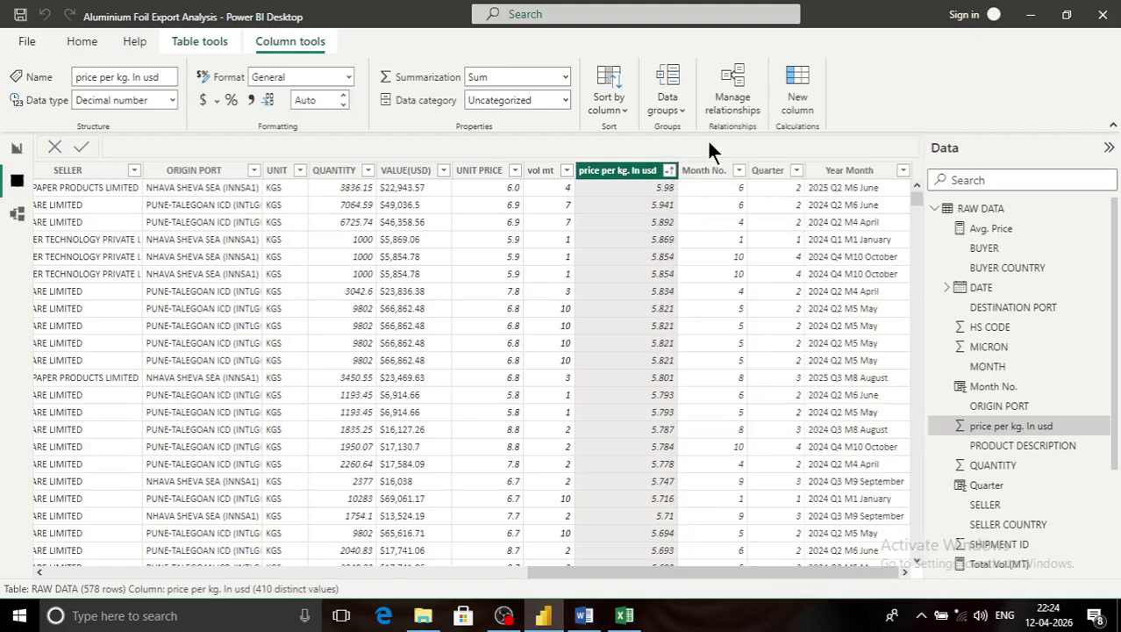
pyautogui.click(668, 171)
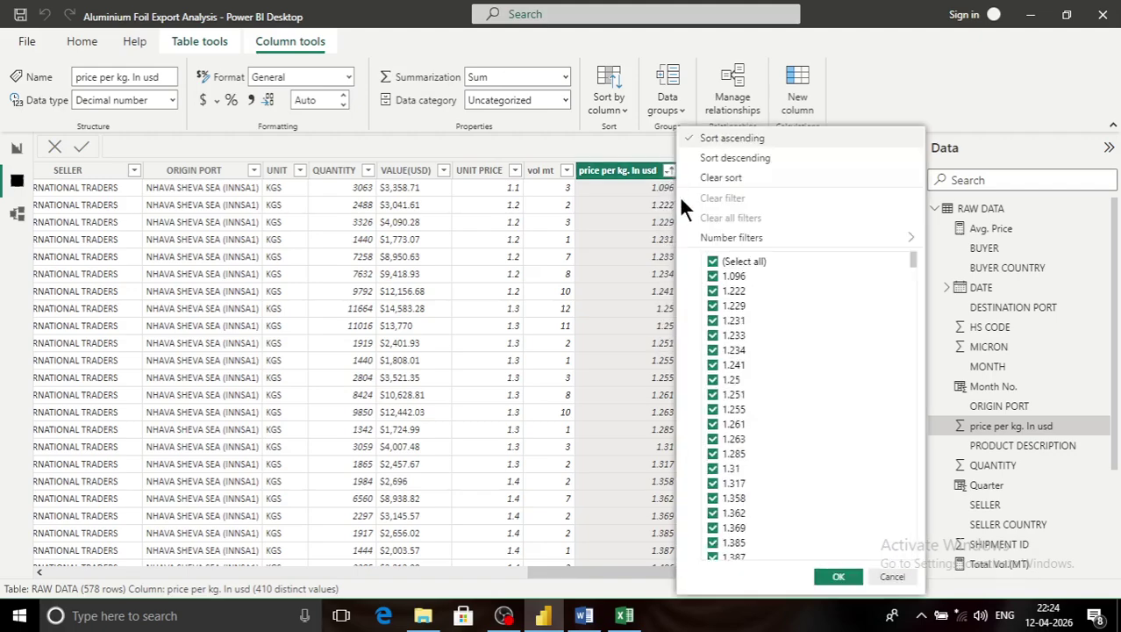
pyautogui.click(711, 153)
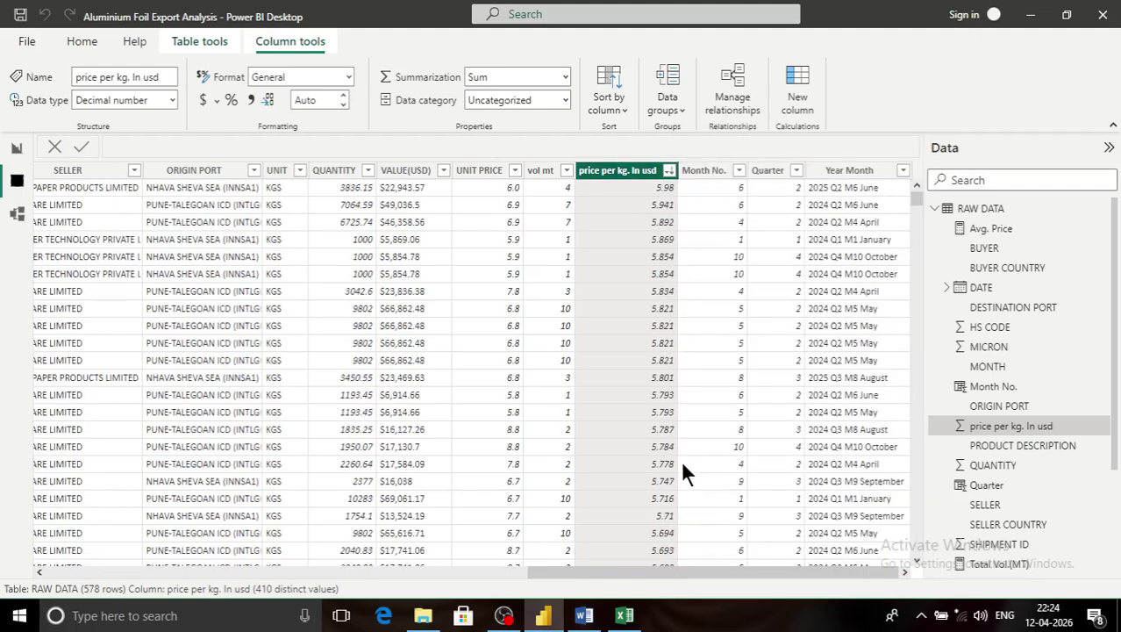
pyautogui.scroll(-8, 654, 359)
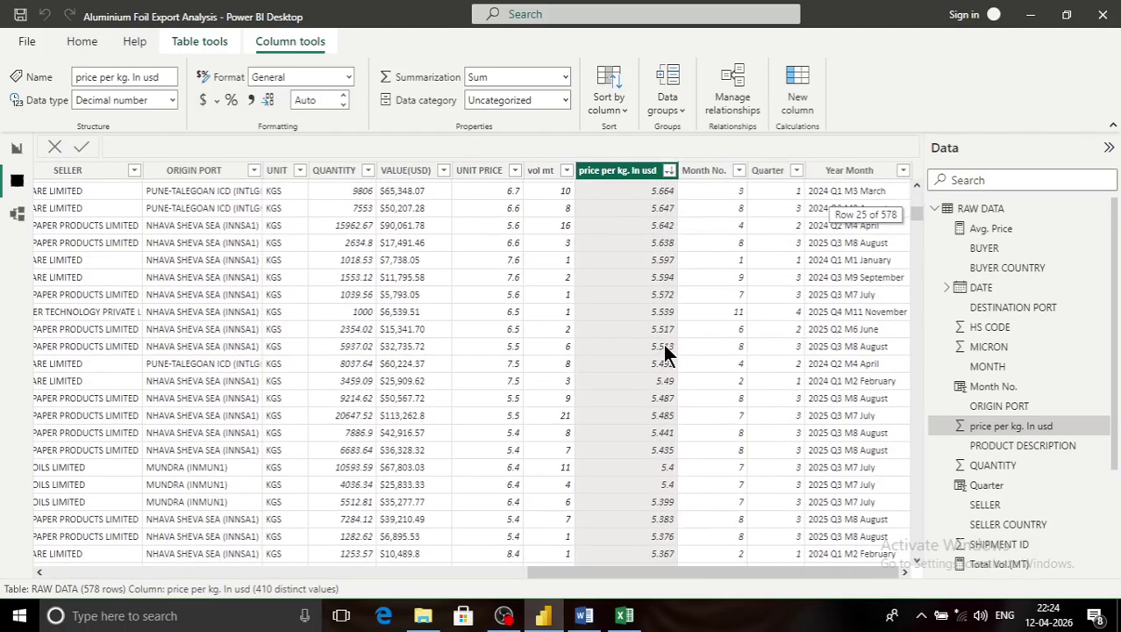
pyautogui.scroll(8, 655, 360)
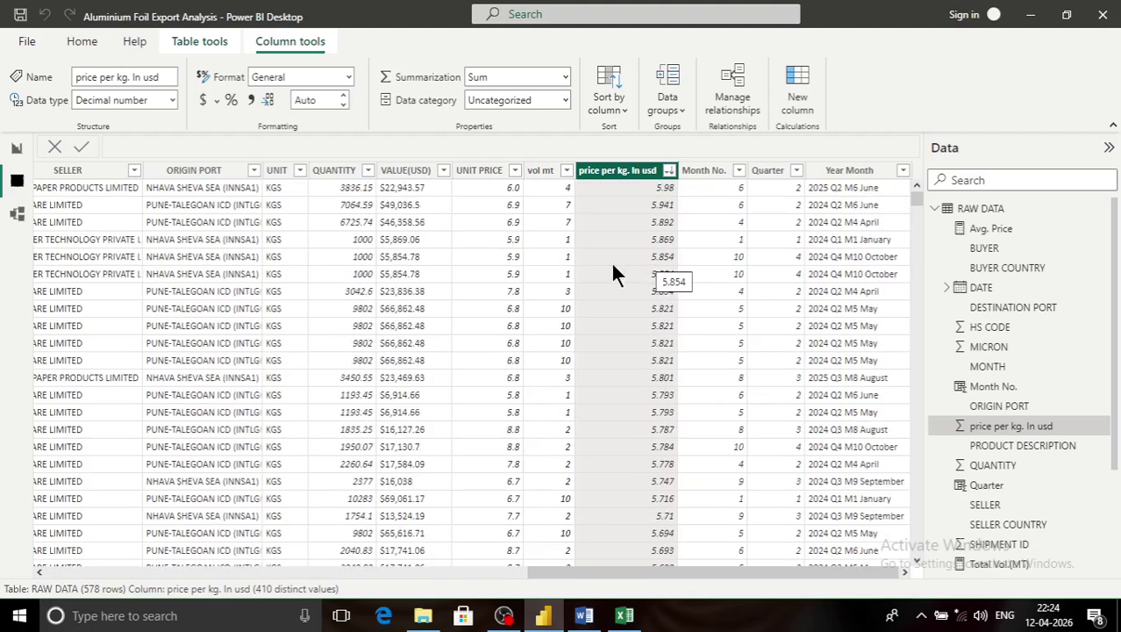
# Step: Return to the Page 4 report and replace the AVERAGE expression in the Avg. Price measure with AVERAGEX
pyautogui.click(19, 151)
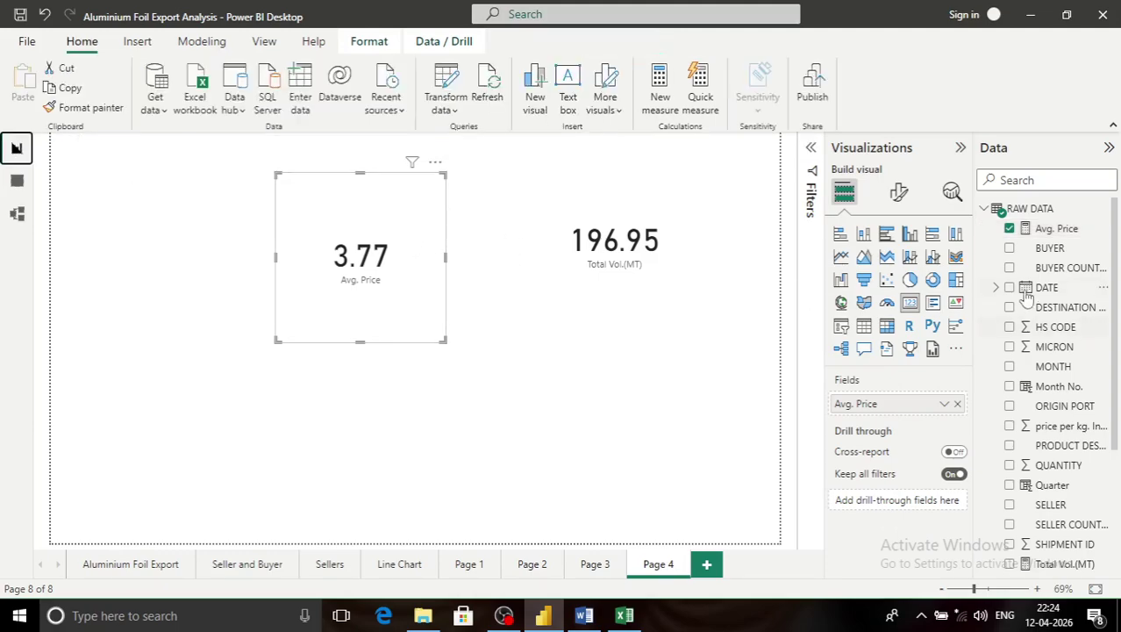
pyautogui.click(1055, 229)
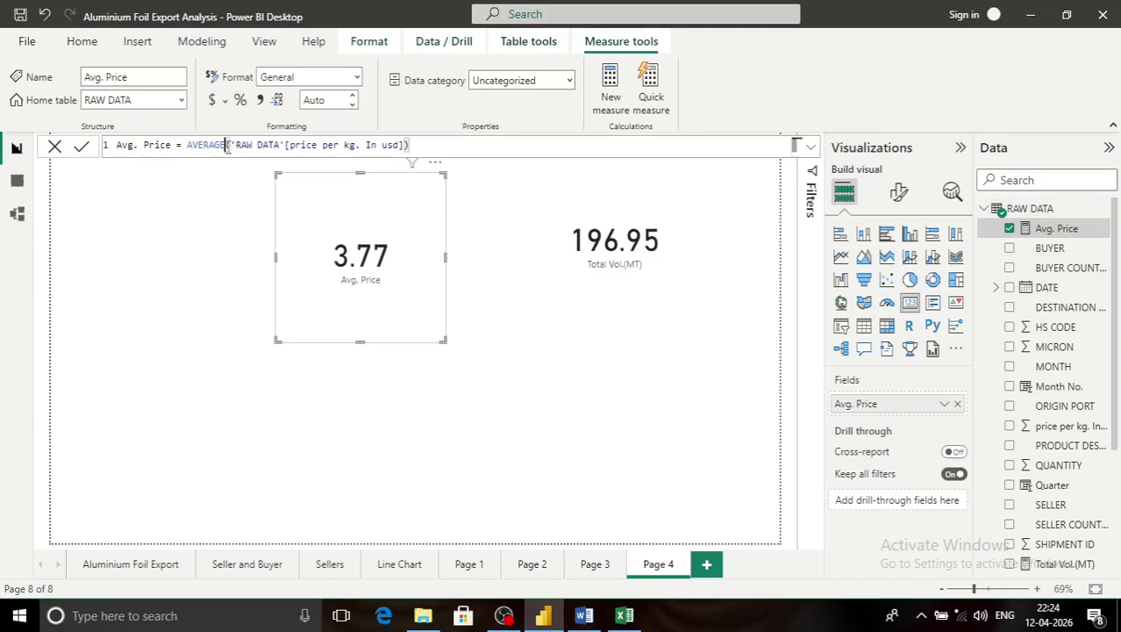
pyautogui.moveTo(227, 147); pyautogui.dragTo(299, 228)
pyautogui.write('x')
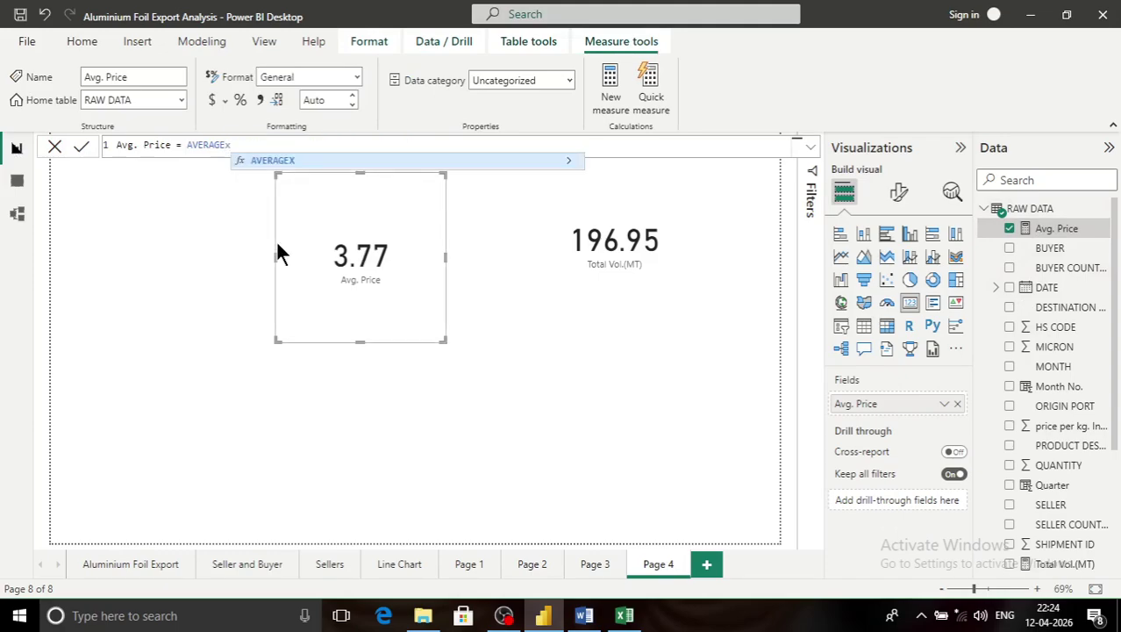
pyautogui.press('Tab')
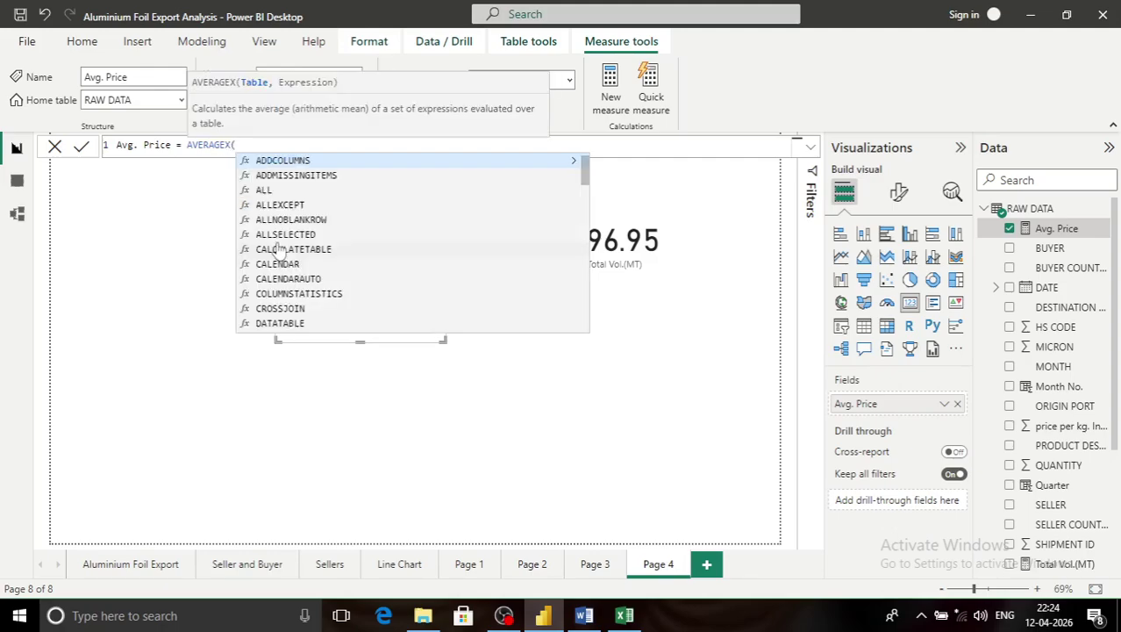
# Step: Enter FILTER('RAW DATA','RAW DATA'[price per kg. In usd]>5) as the table argument of AVERAGEX
pyautogui.write('filter')
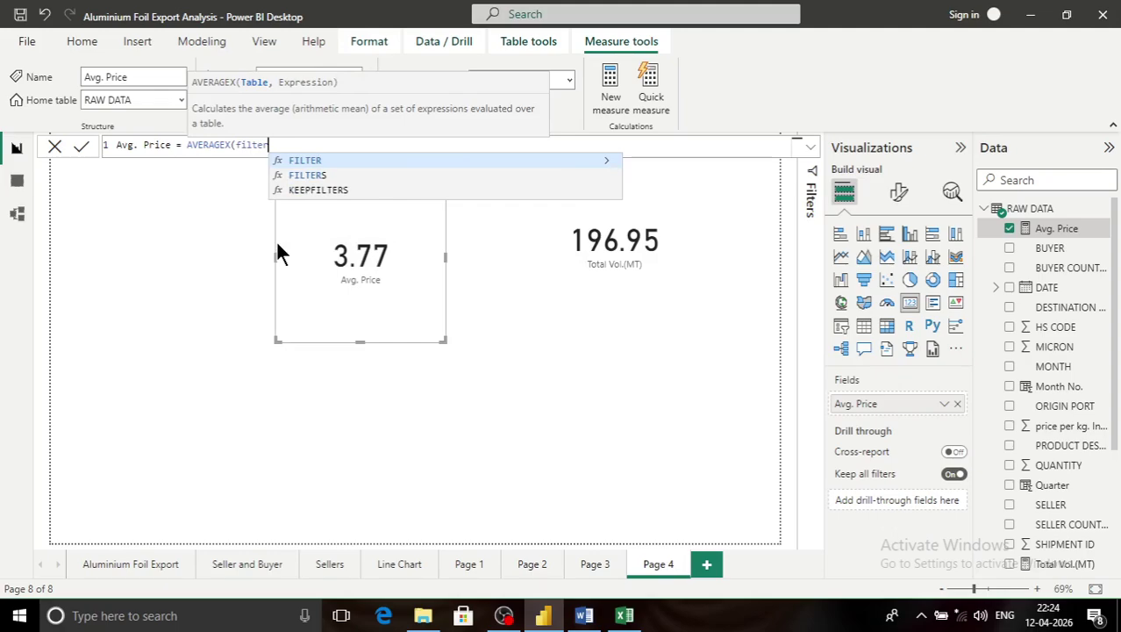
pyautogui.press('Tab')
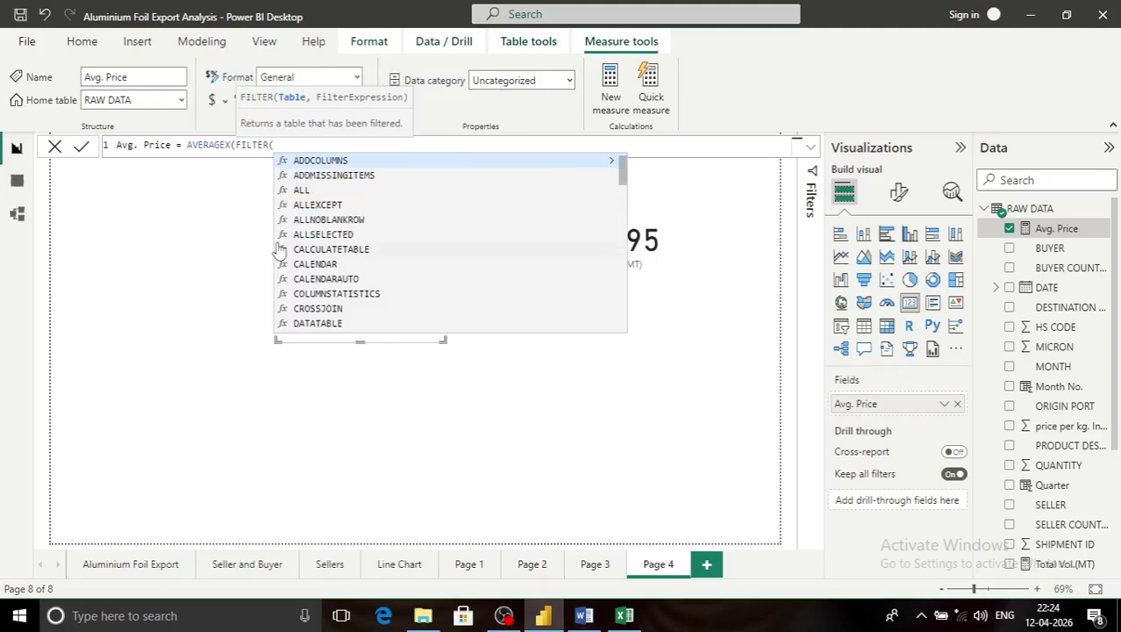
pyautogui.write('raw')
pyautogui.press('Tab')
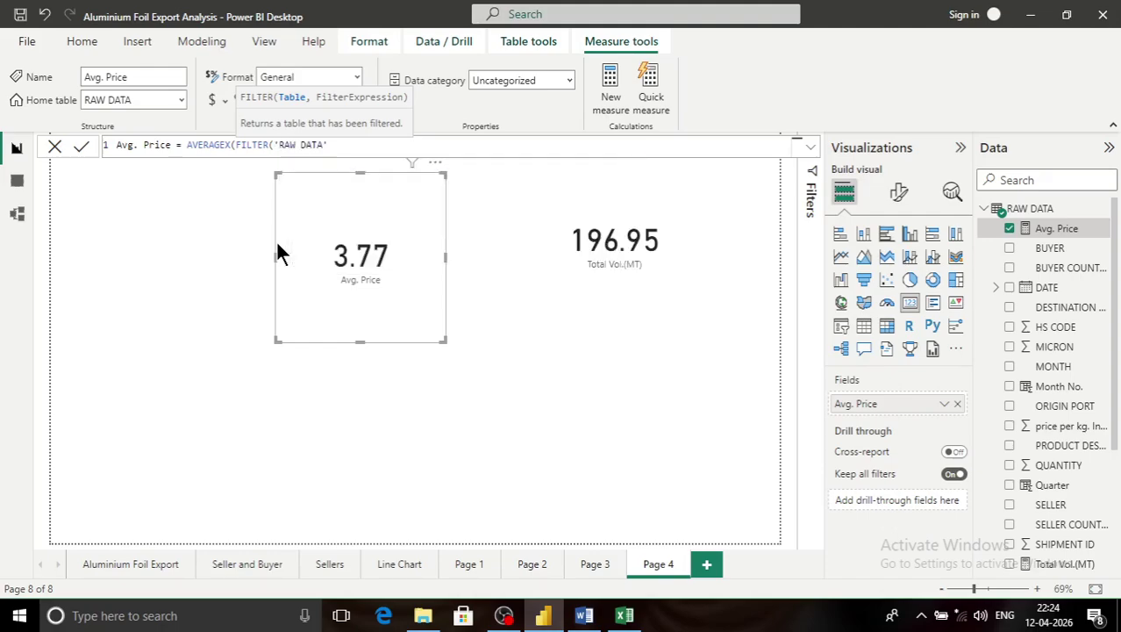
pyautogui.write(",'RAW DATA'")
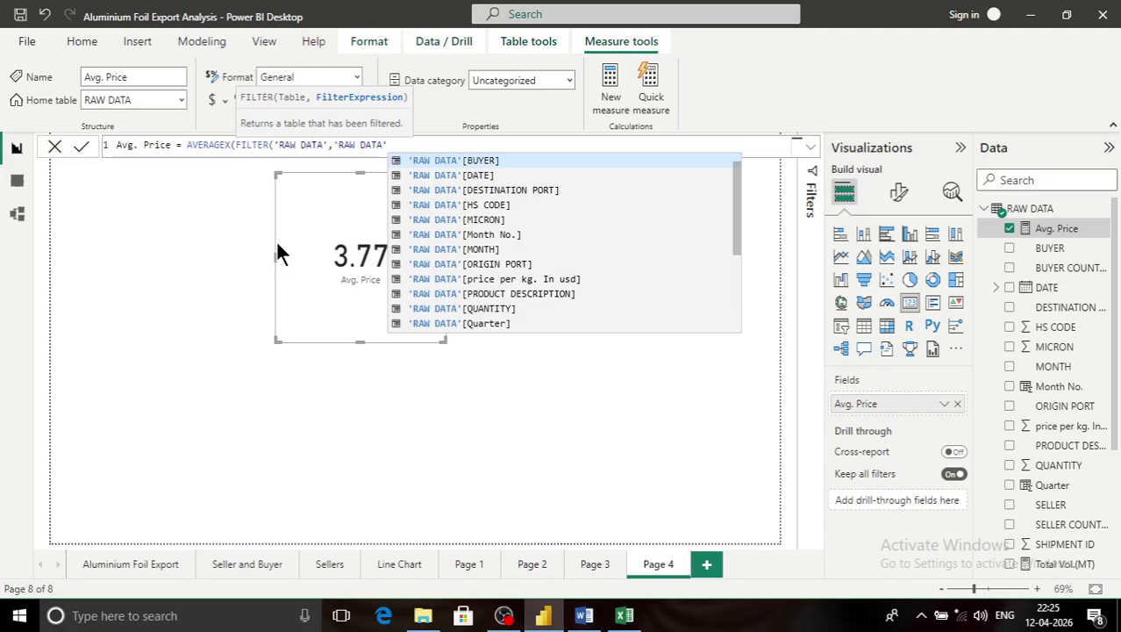
pyautogui.write('[price')
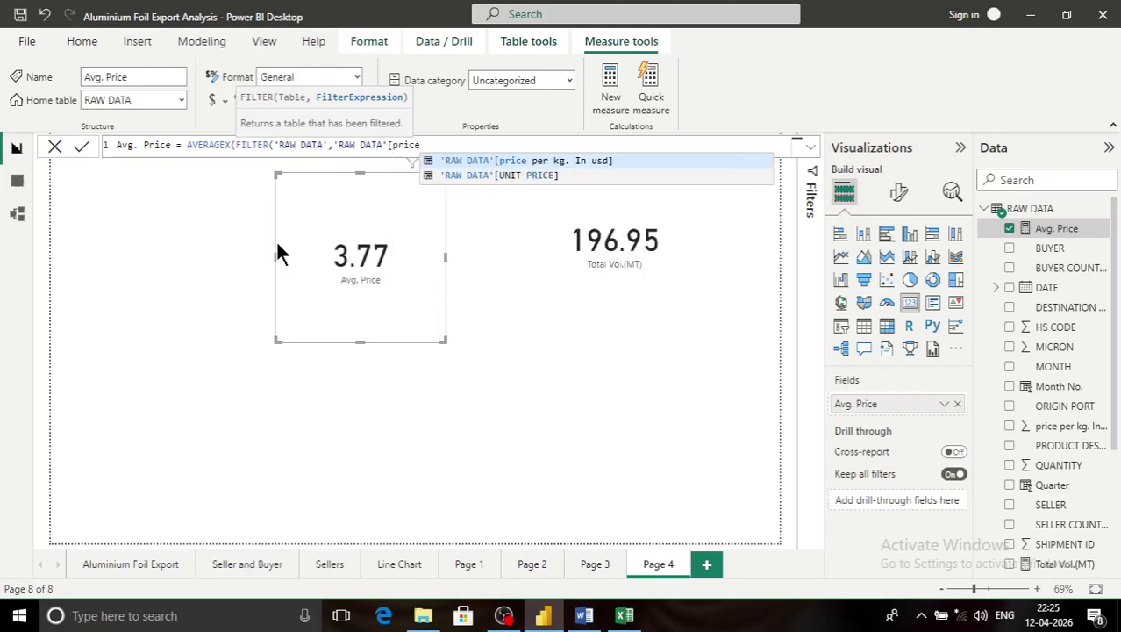
pyautogui.press('Tab')
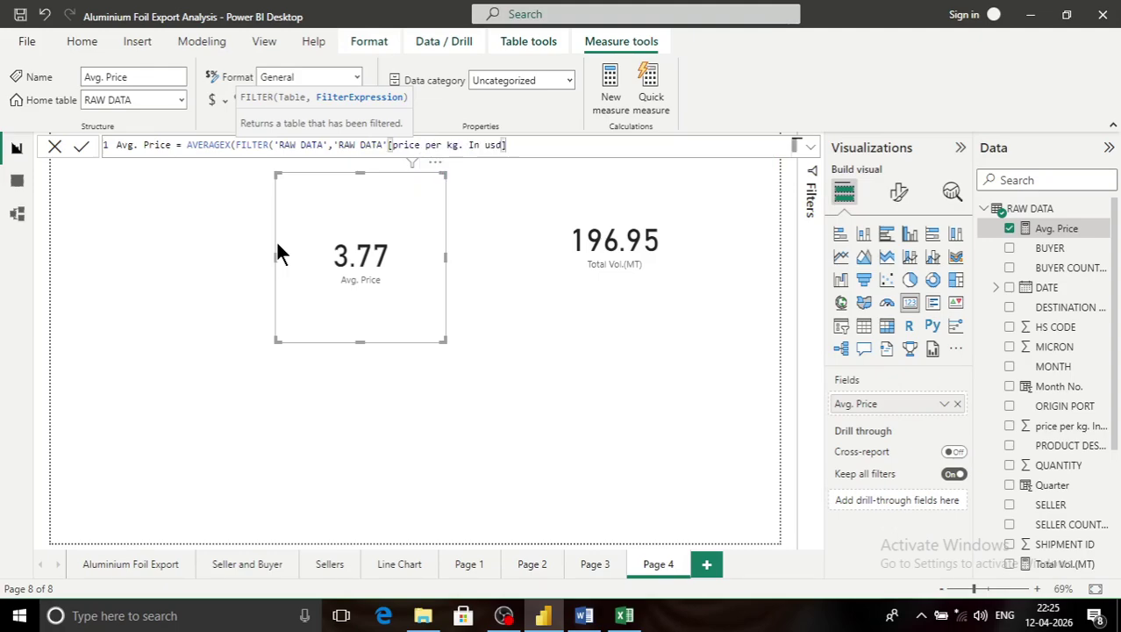
pyautogui.write('>5)')
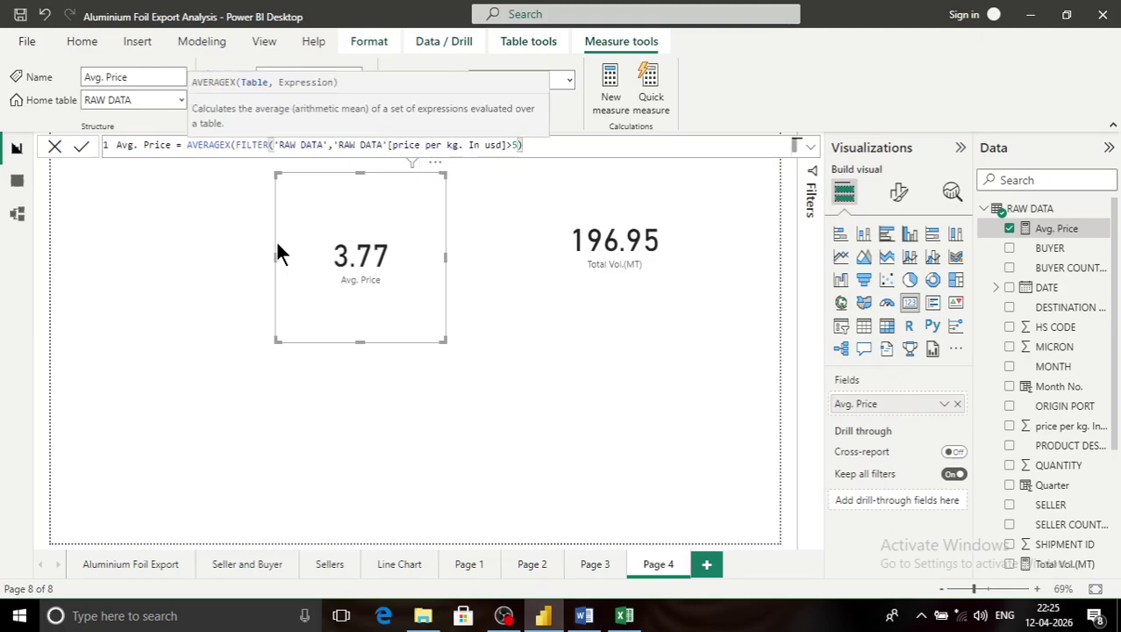
# Step: Set 'RAW DATA'[price per kg. In usd] as the AVERAGEX expression and commit the Avg. Price formula
pyautogui.write(',pri')
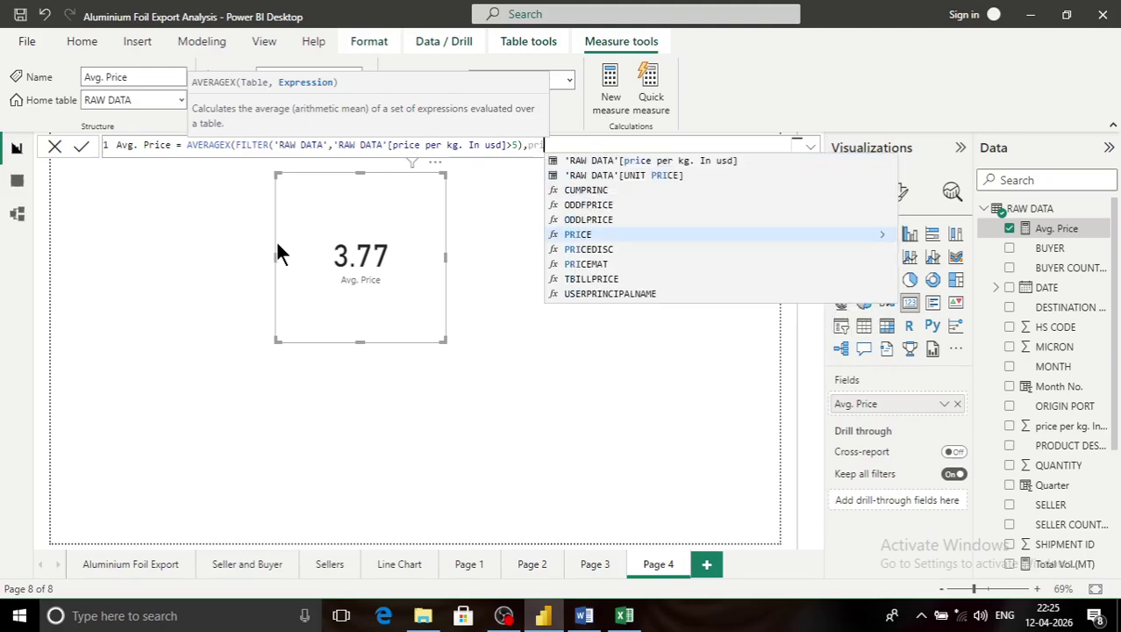
pyautogui.press('Down')
pyautogui.press('Up')
pyautogui.press('Up')
pyautogui.press('Up')
pyautogui.press('Up')
pyautogui.press('Up')
pyautogui.press('Up')
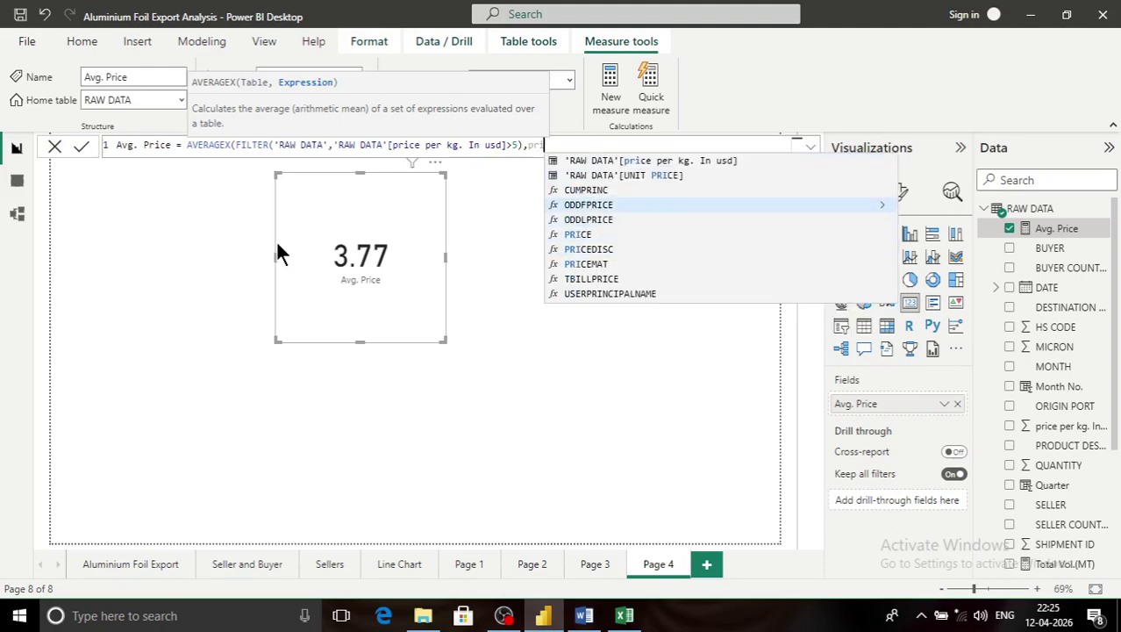
pyautogui.press('Tab')
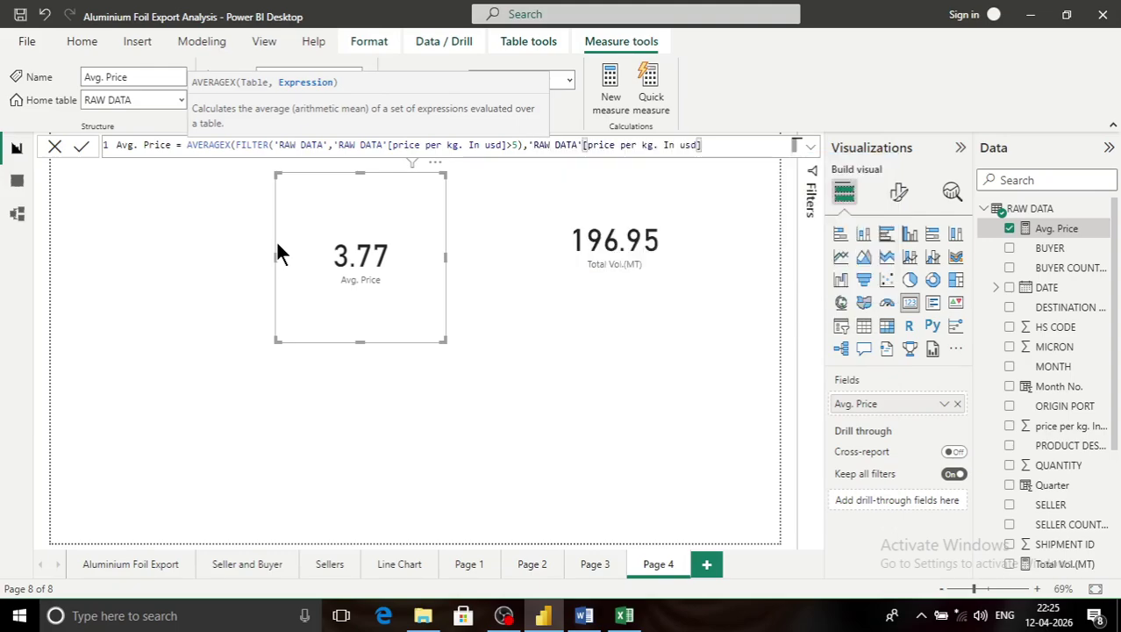
pyautogui.write(')')
pyautogui.press('Return')
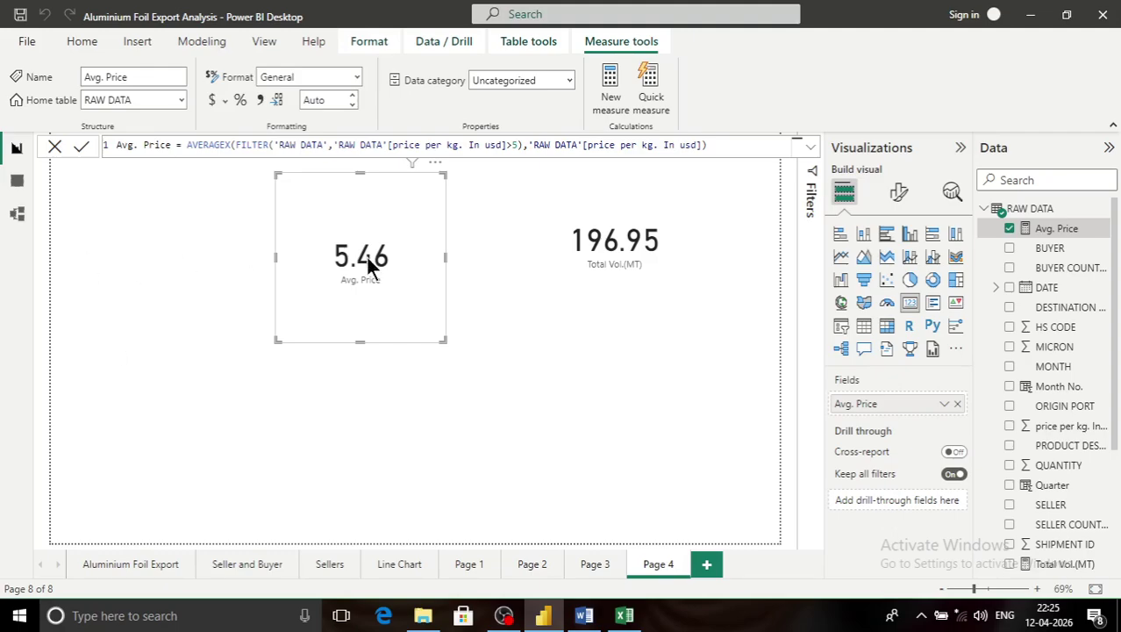
# Step: Add a third card to Page 4 and place it to the left of the Avg. Price card
pyautogui.click(491, 289)
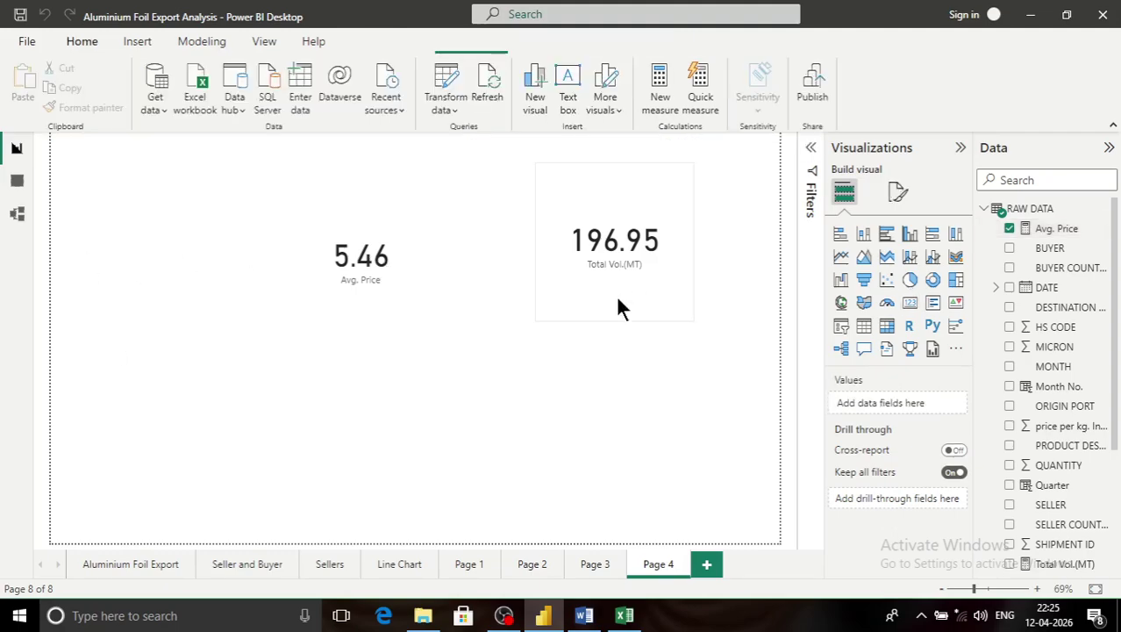
pyautogui.click(909, 305)
pyautogui.moveTo(175, 425); pyautogui.dragTo(150, 208)
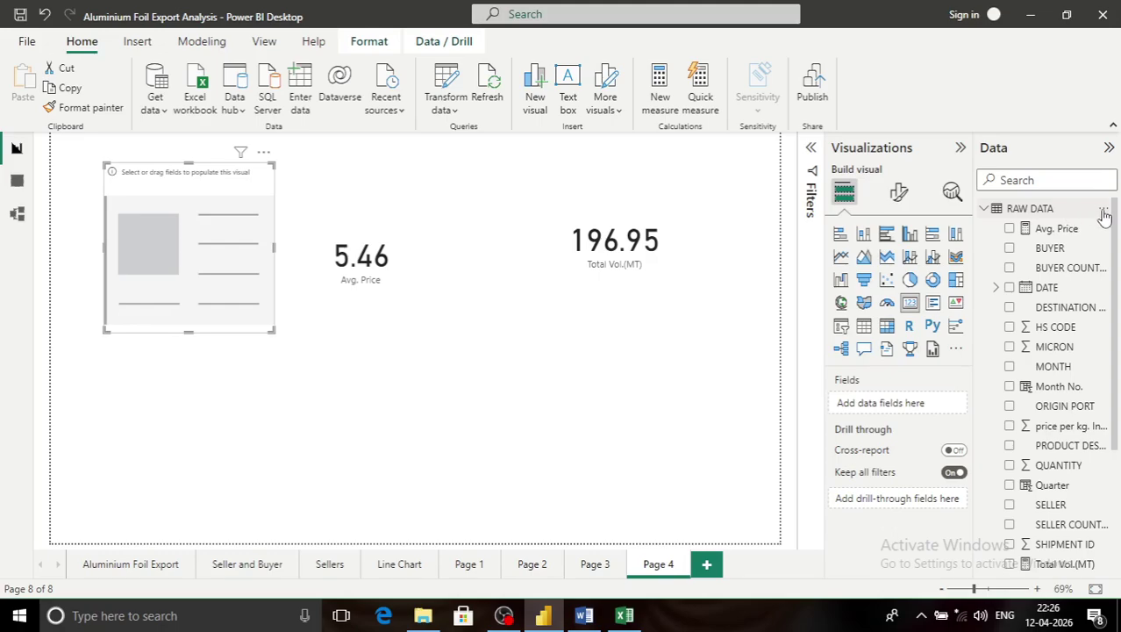
# Step: Create a new measure named Countr in the RAW DATA table and start its formula with the COUNT function
pyautogui.click(1103, 214)
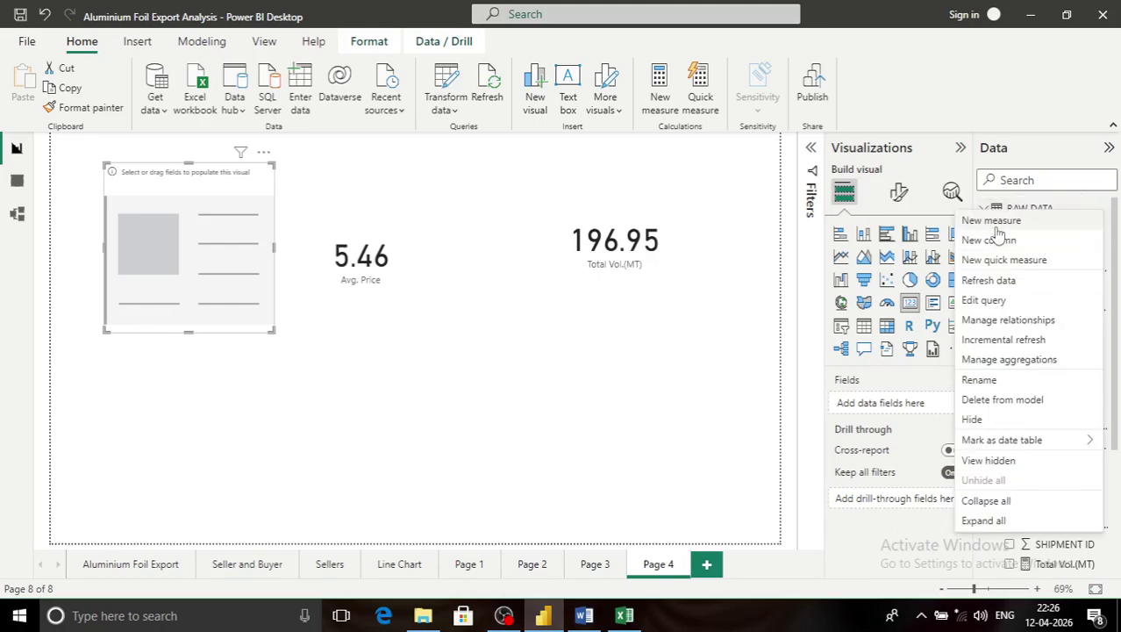
pyautogui.press('Escape')
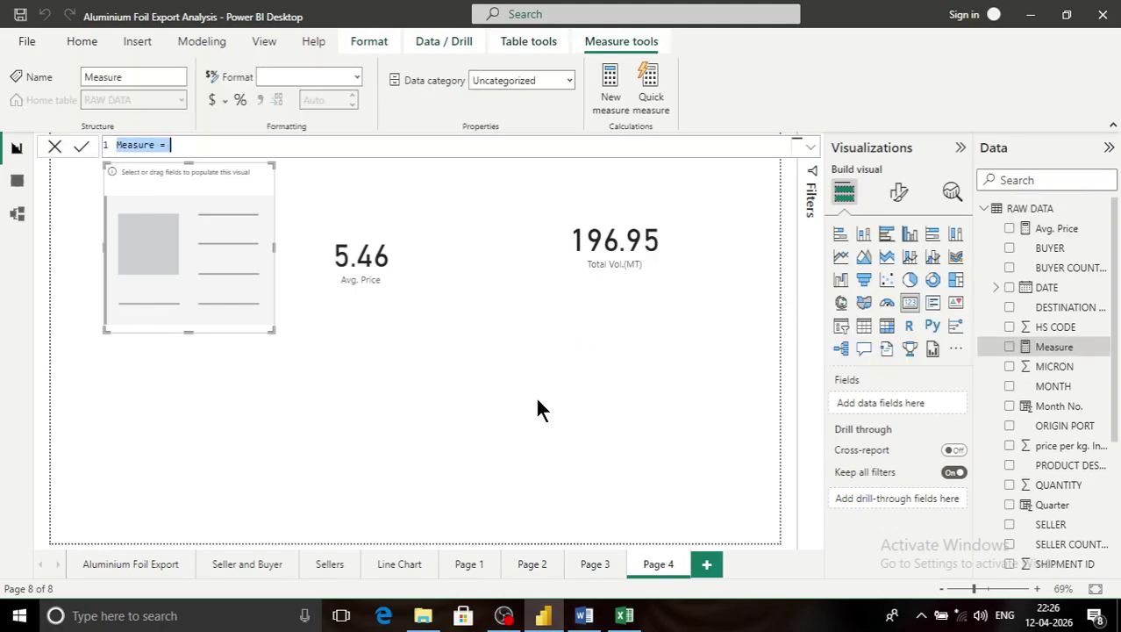
pyautogui.write('Coy')
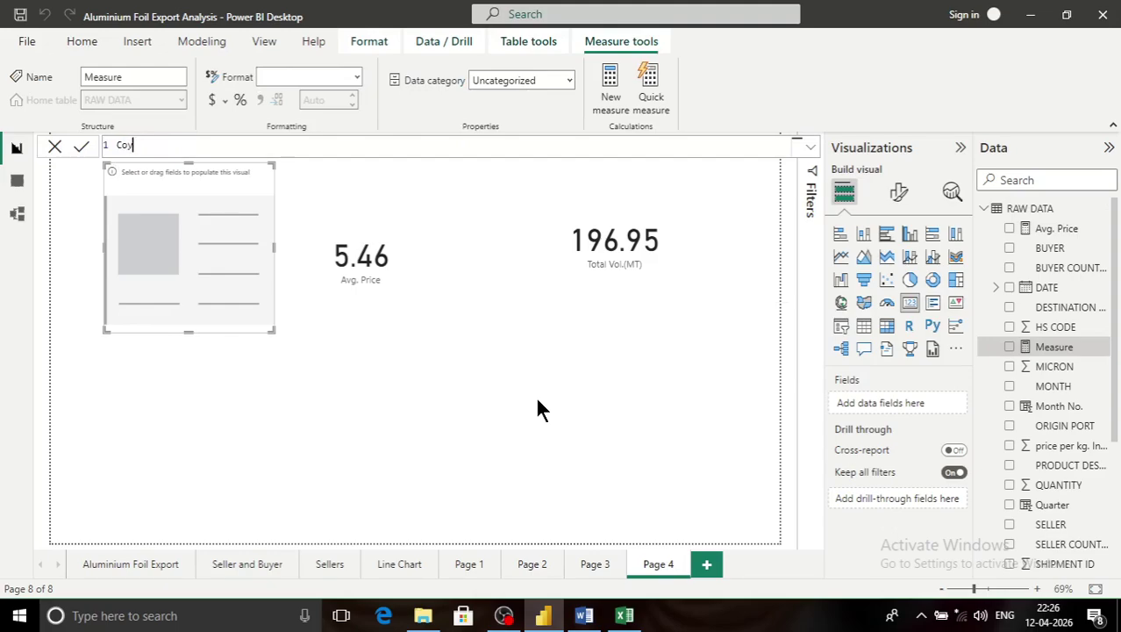
pyautogui.press('BackSpace')
pyautogui.write('unt')
pyautogui.press('BackSpace')
pyautogui.press('BackSpace')
pyautogui.press('BackSpace')
pyautogui.write('untr= count')
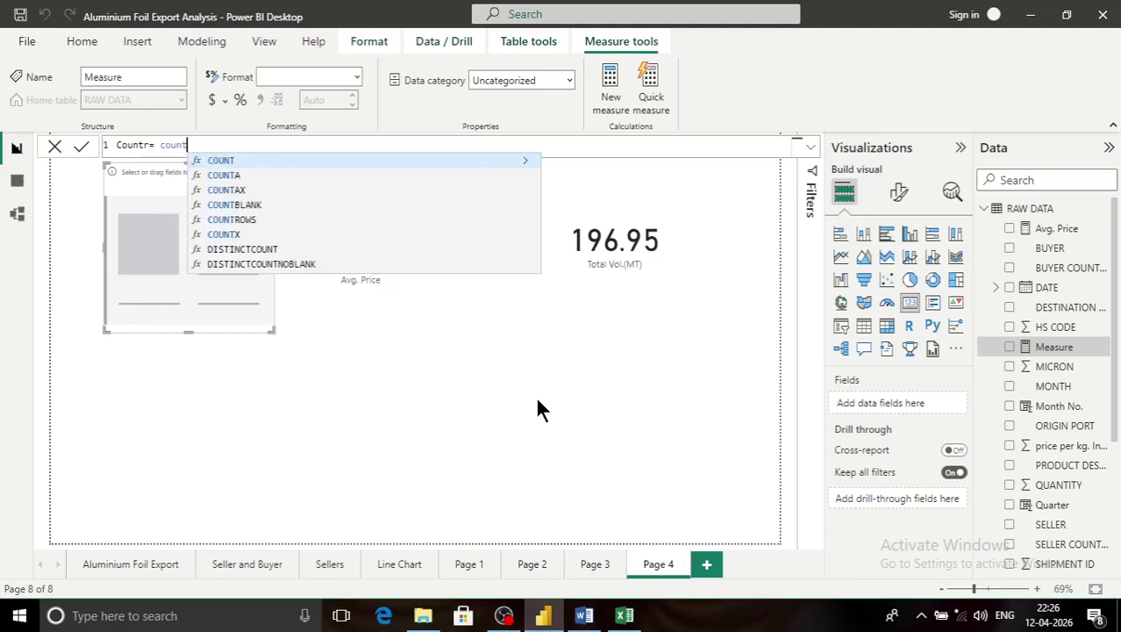
pyautogui.press('Tab')
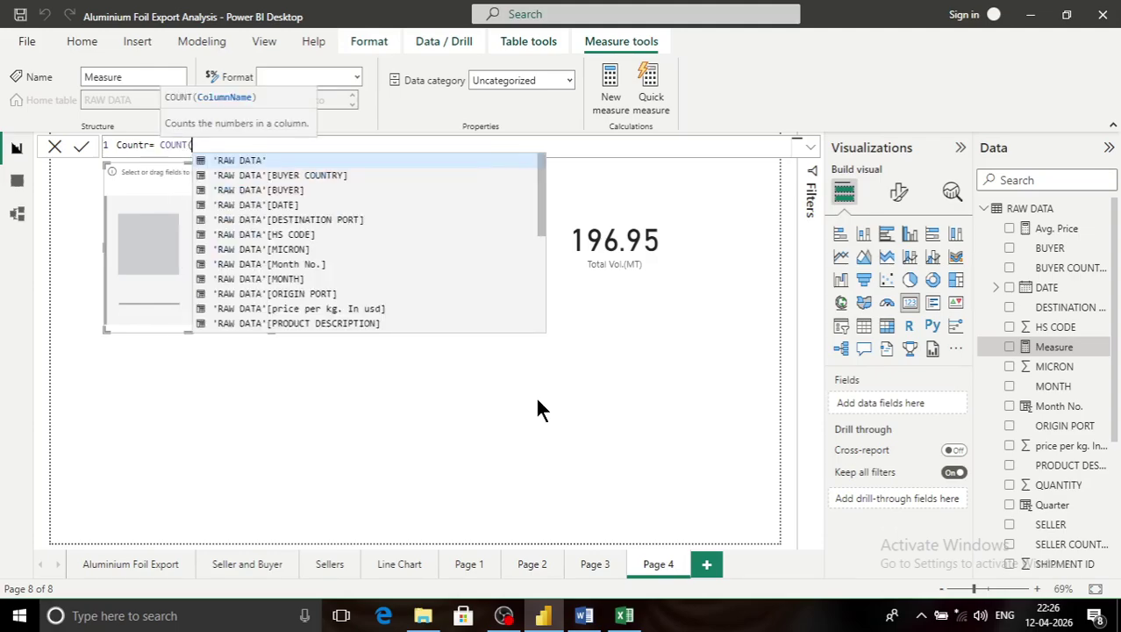
# Step: Set 'RAW DATA'[BUYER] as the COUNT argument and commit the Countr formula
pyautogui.press('Tab')
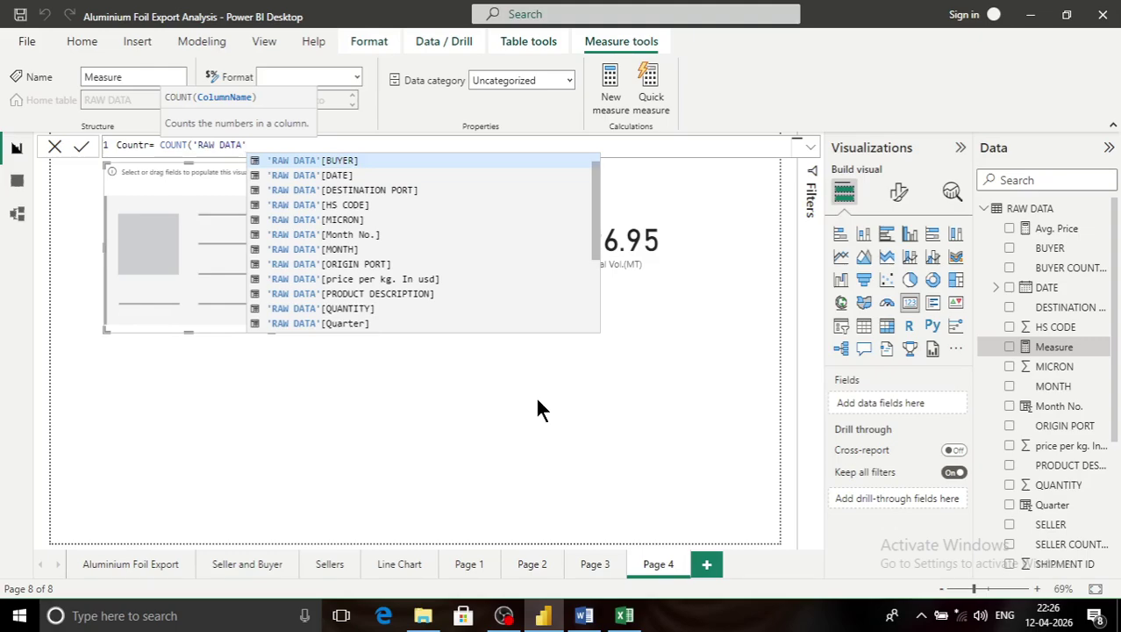
pyautogui.press('Tab')
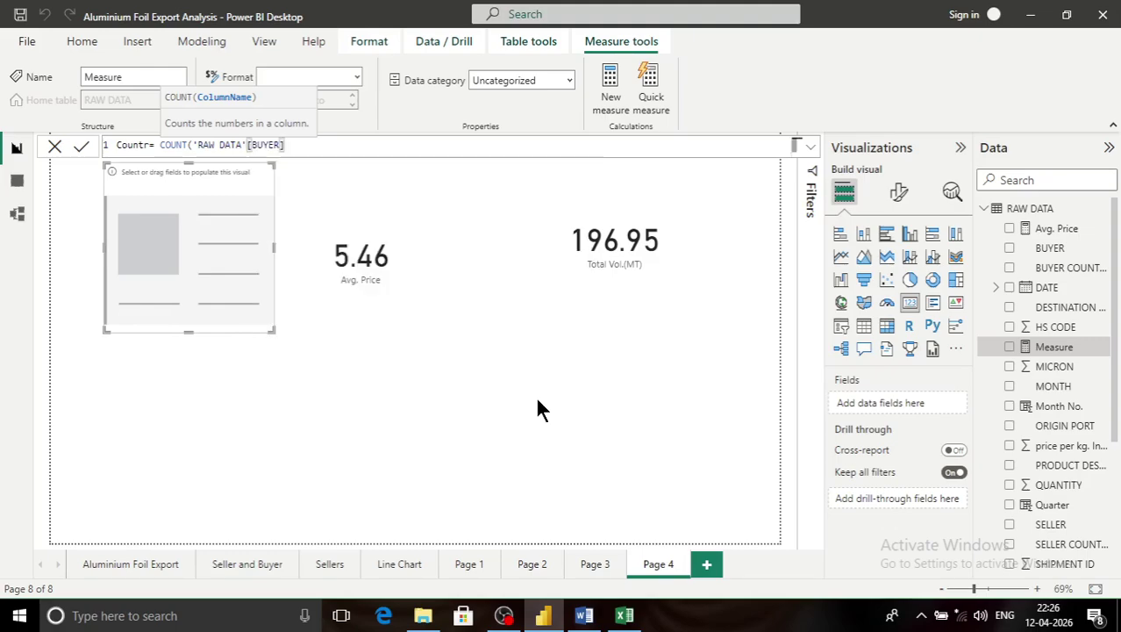
pyautogui.write(')')
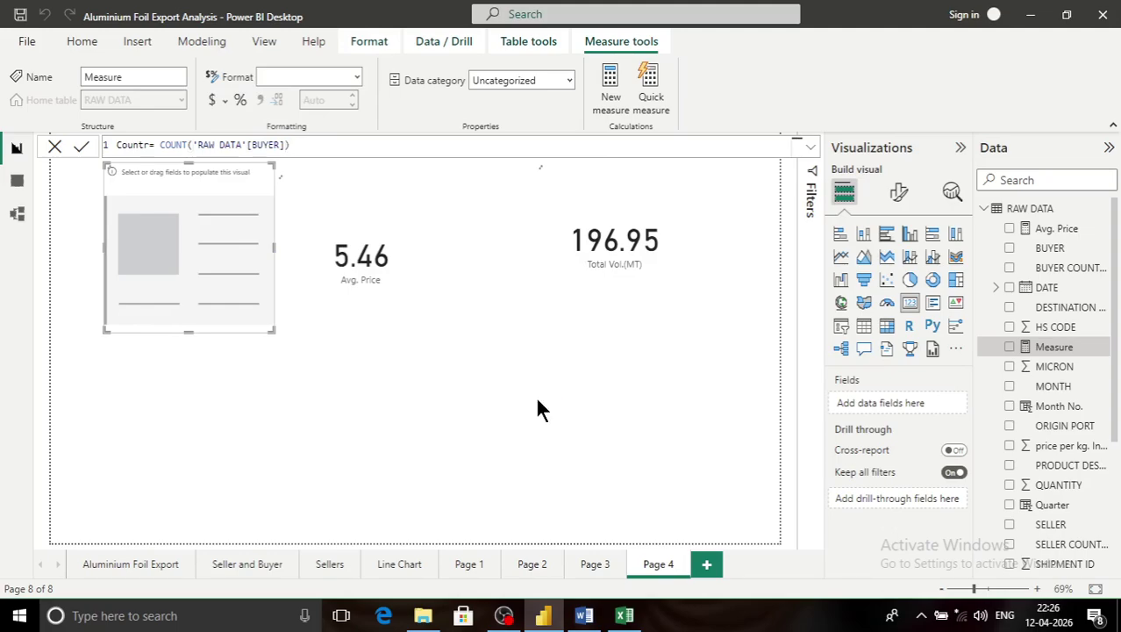
pyautogui.press('Return')
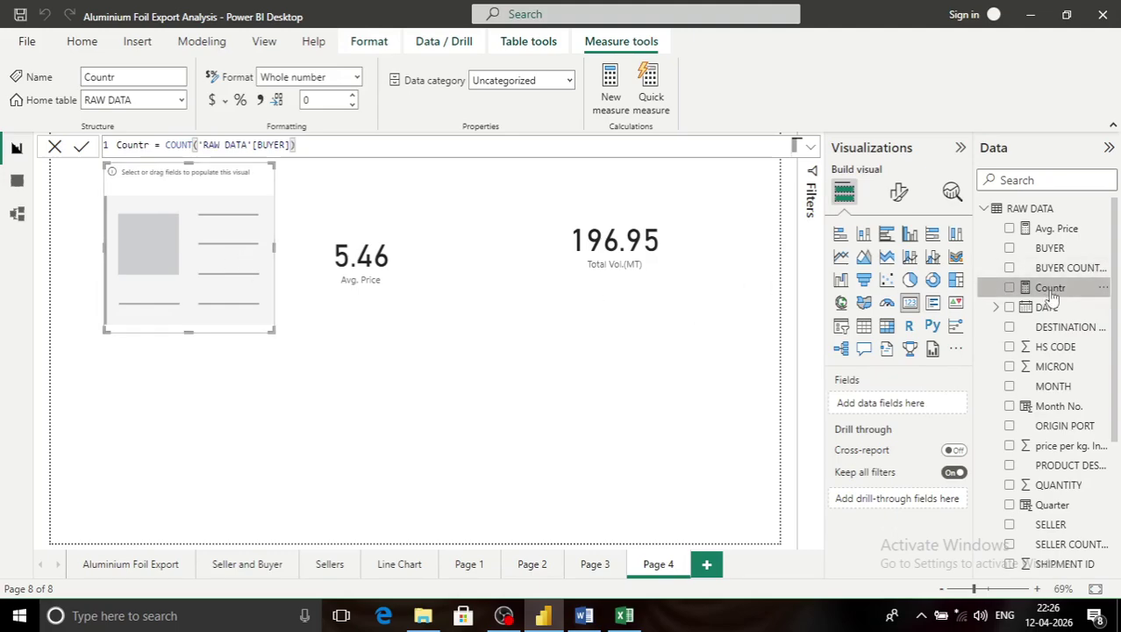
# Step: Show the Countr measure in the empty card and compare it with the row count of the RAW DATA table
pyautogui.moveTo(1049, 289); pyautogui.dragTo(869, 403)
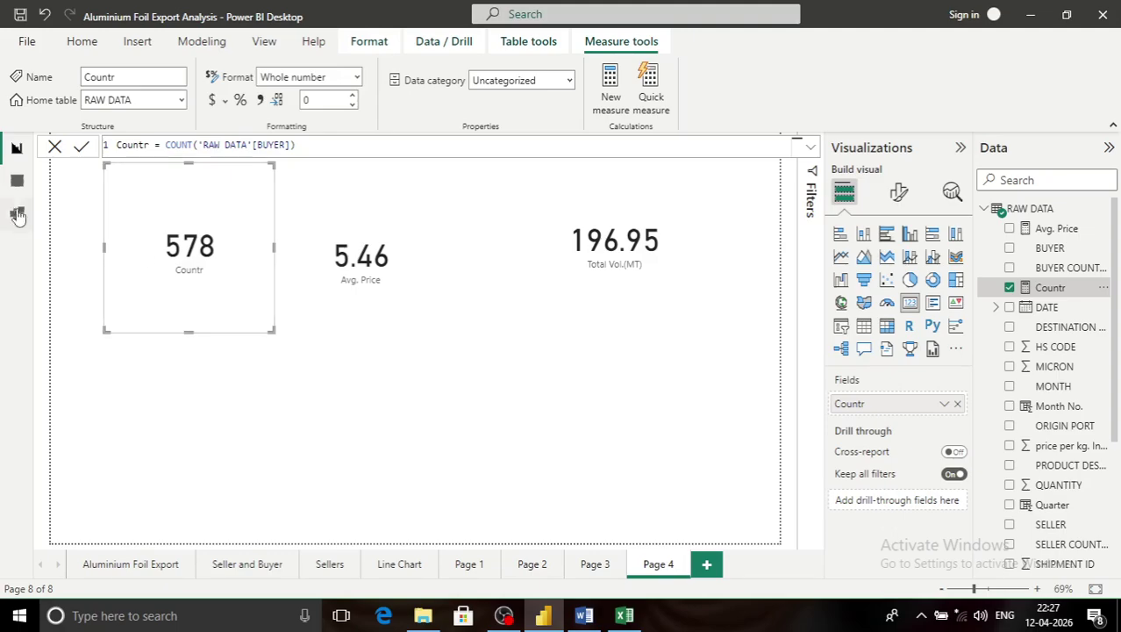
pyautogui.click(18, 180)
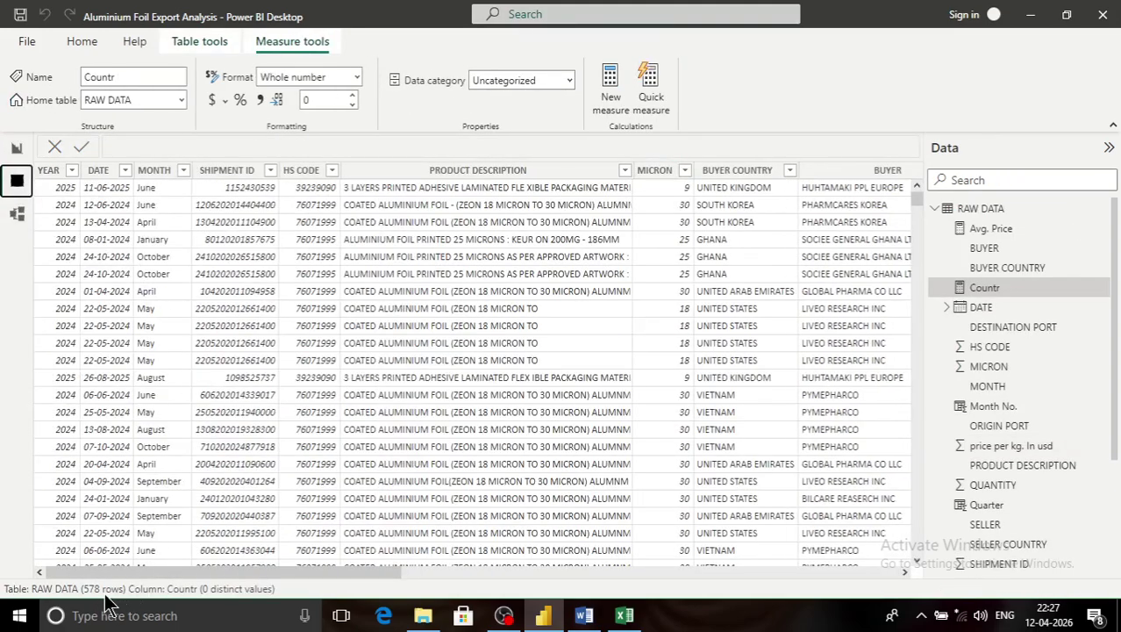
pyautogui.click(16, 148)
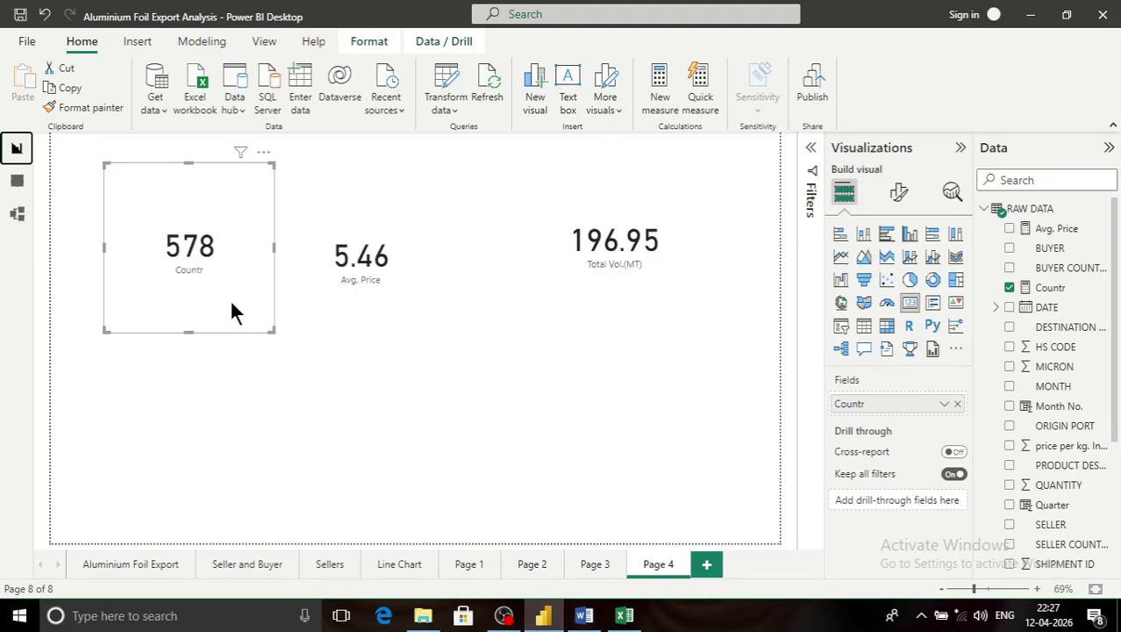
# Step: Add a fourth card to Page 4 and place it below the Countr and Avg. Price cards
pyautogui.click(373, 430)
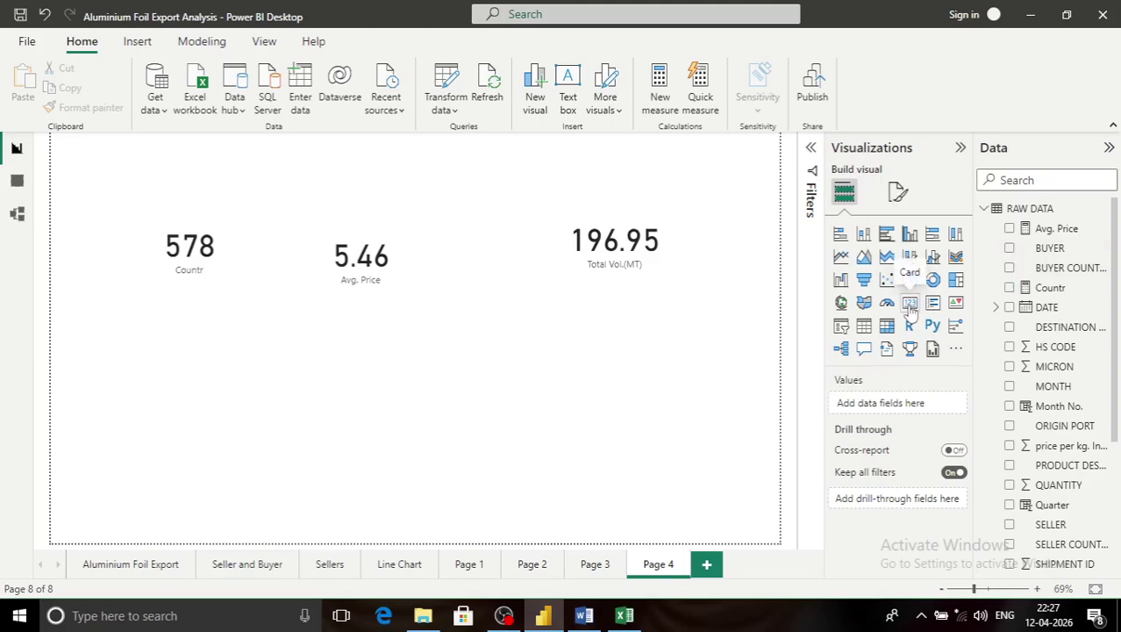
pyautogui.click(910, 303)
pyautogui.moveTo(218, 419); pyautogui.dragTo(330, 409)
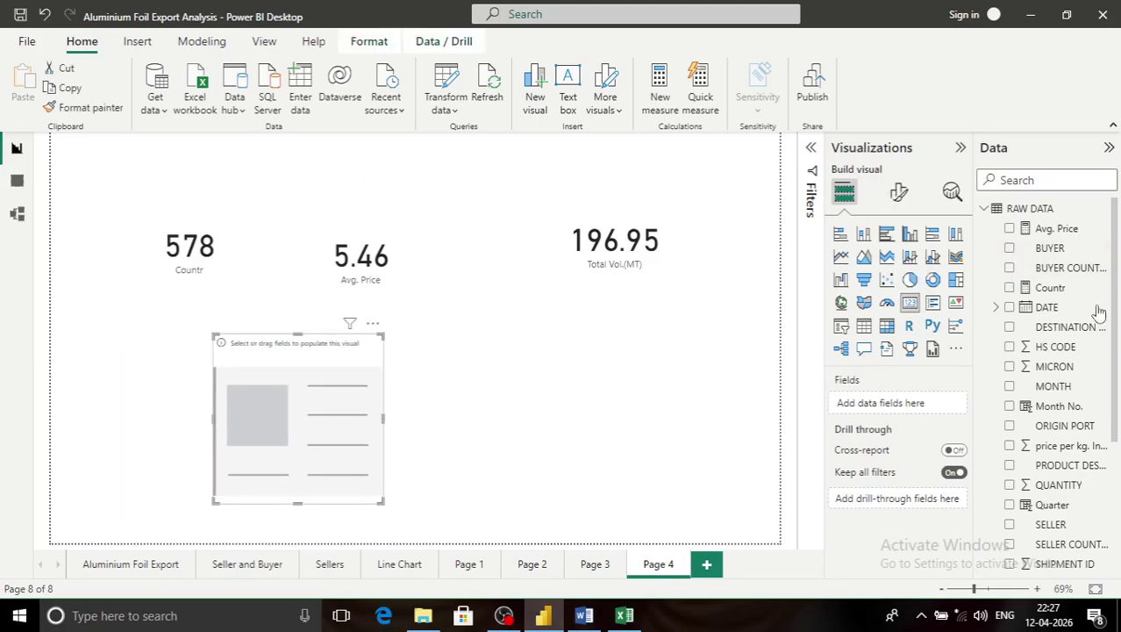
# Step: Create a new measure in the RAW DATA table and name it No. of sellers
pyautogui.click(1107, 210)
pyautogui.press('Escape')
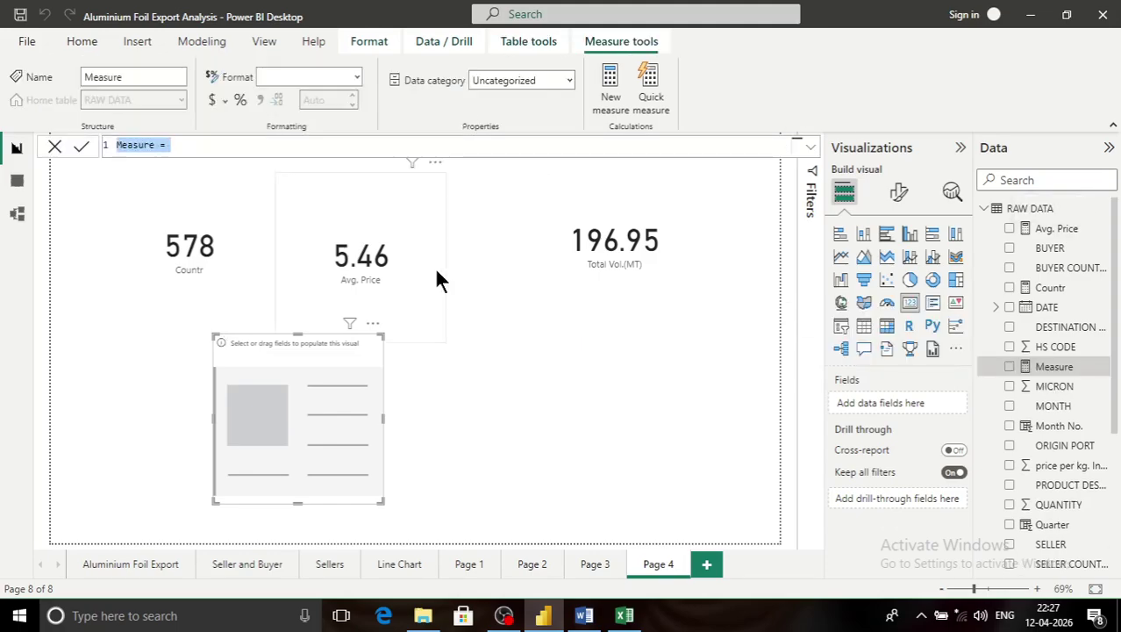
pyautogui.write('No. of')
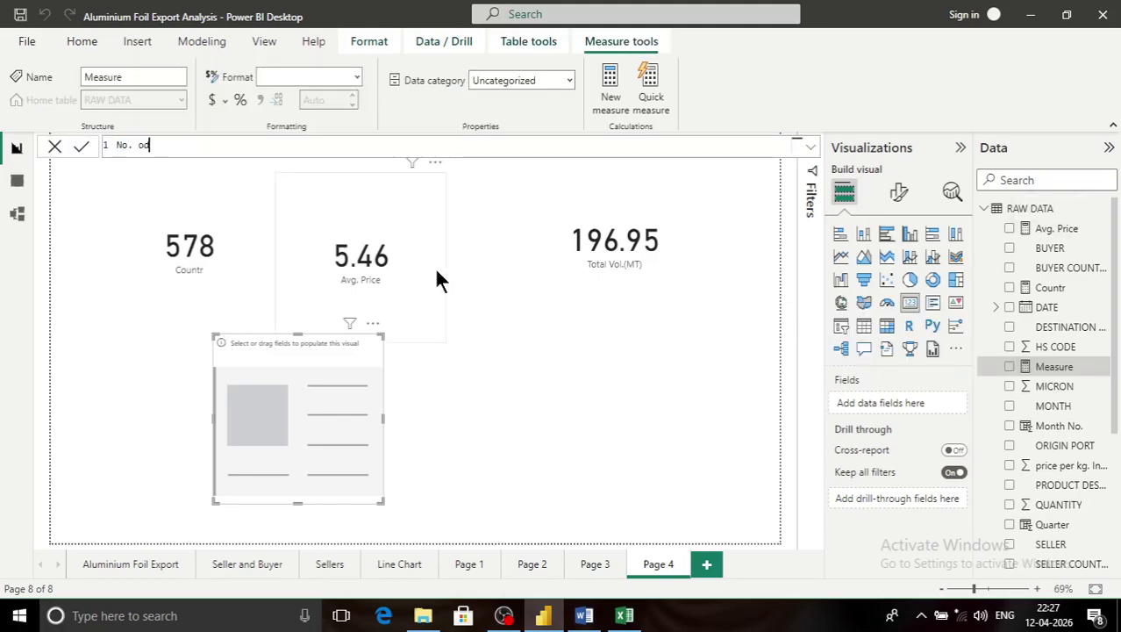
pyautogui.write(' selllers')
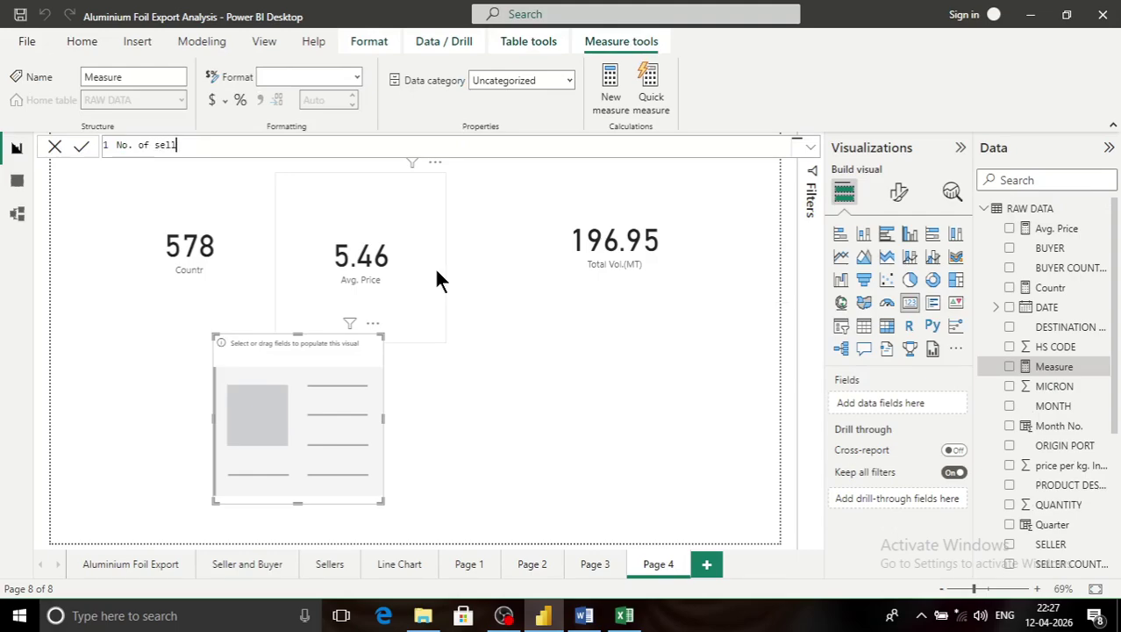
pyautogui.press('BackSpace')
pyautogui.press('BackSpace')
pyautogui.press('BackSpace')
pyautogui.press('BackSpace')
pyautogui.press('BackSpace')
pyautogui.write('ers = cou')
pyautogui.press('BackSpace')
pyautogui.press('BackSpace')
pyautogui.press('BackSpace')
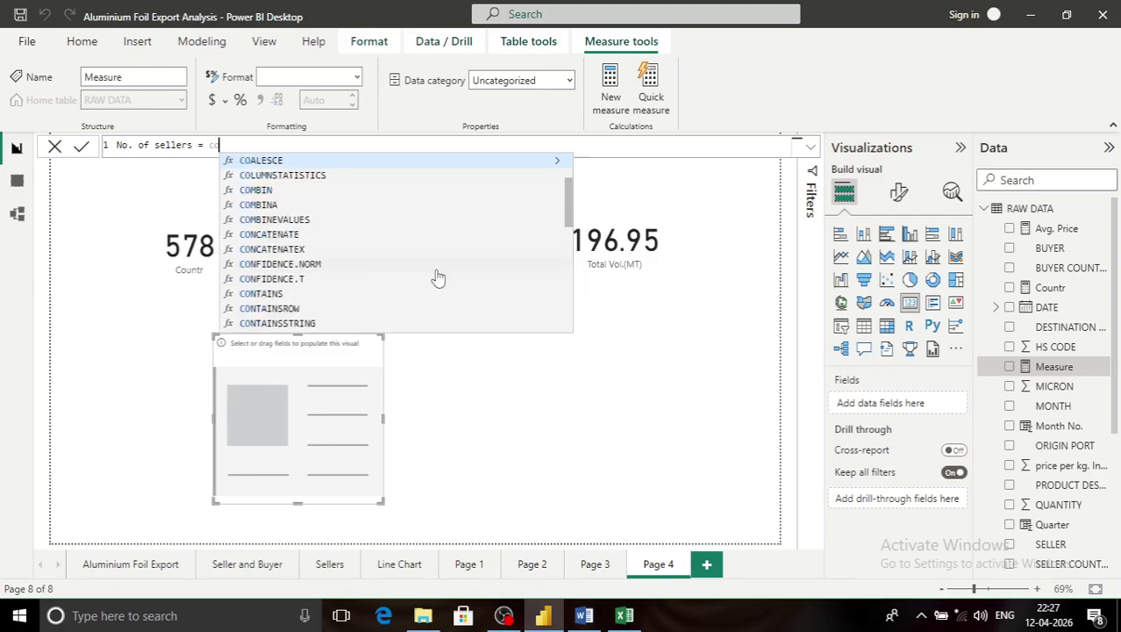
# Step: Define No. of sellers as DISTINCTCOUNT('RAW DATA'[SELLER]), commit it and show the measure in the empty card
pyautogui.write('di')
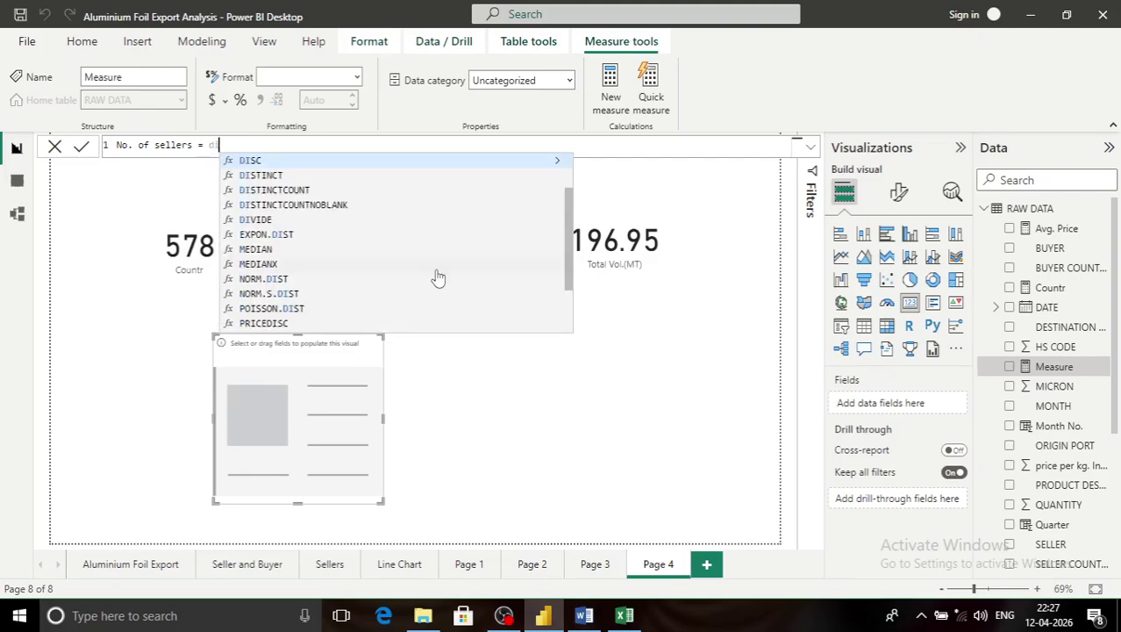
pyautogui.write('st')
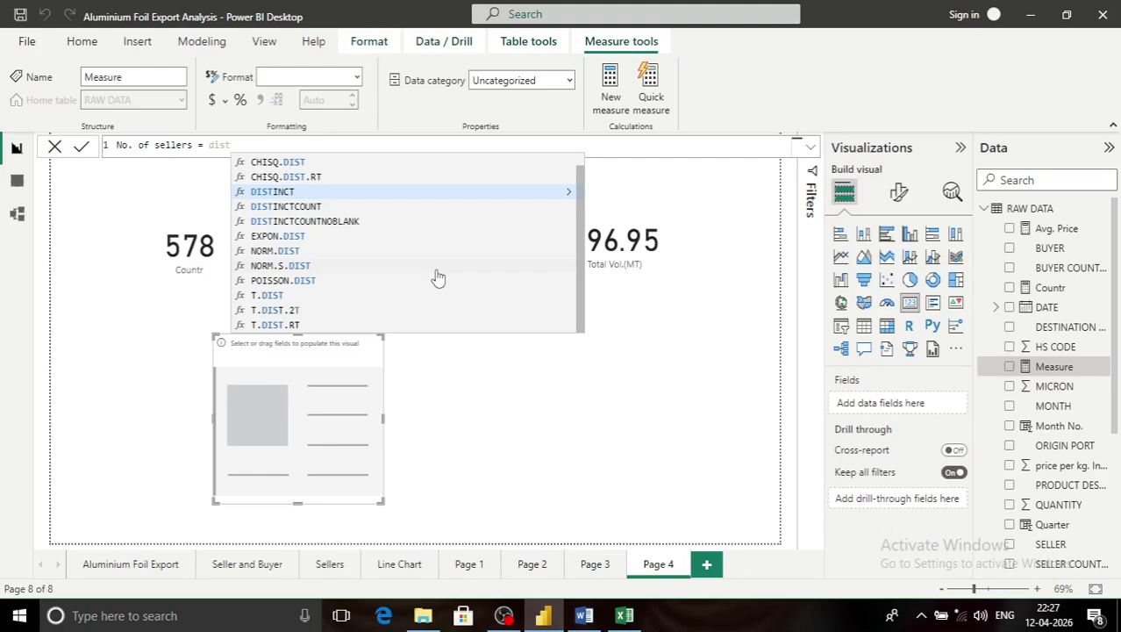
pyautogui.press('Down')
pyautogui.press('Tab')
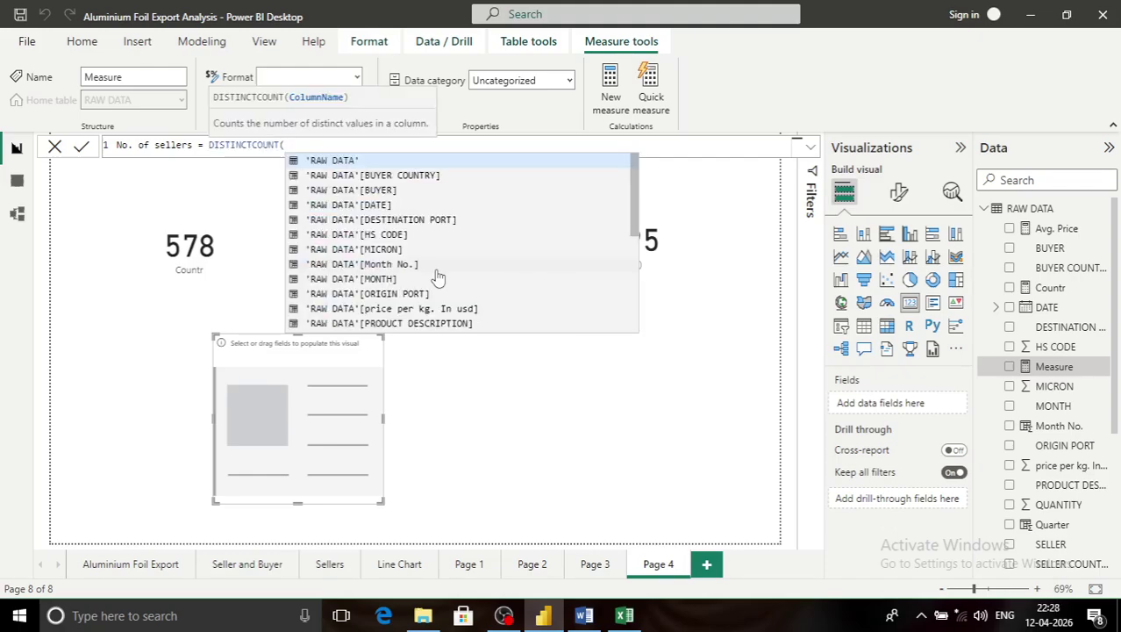
pyautogui.press('Tab')
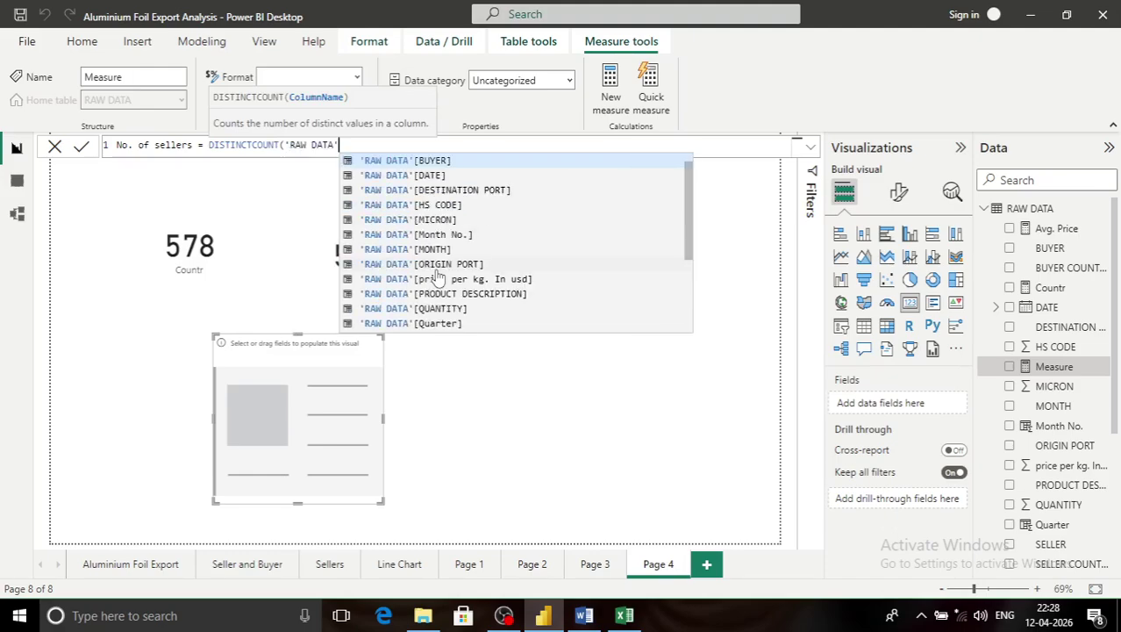
pyautogui.write('[')
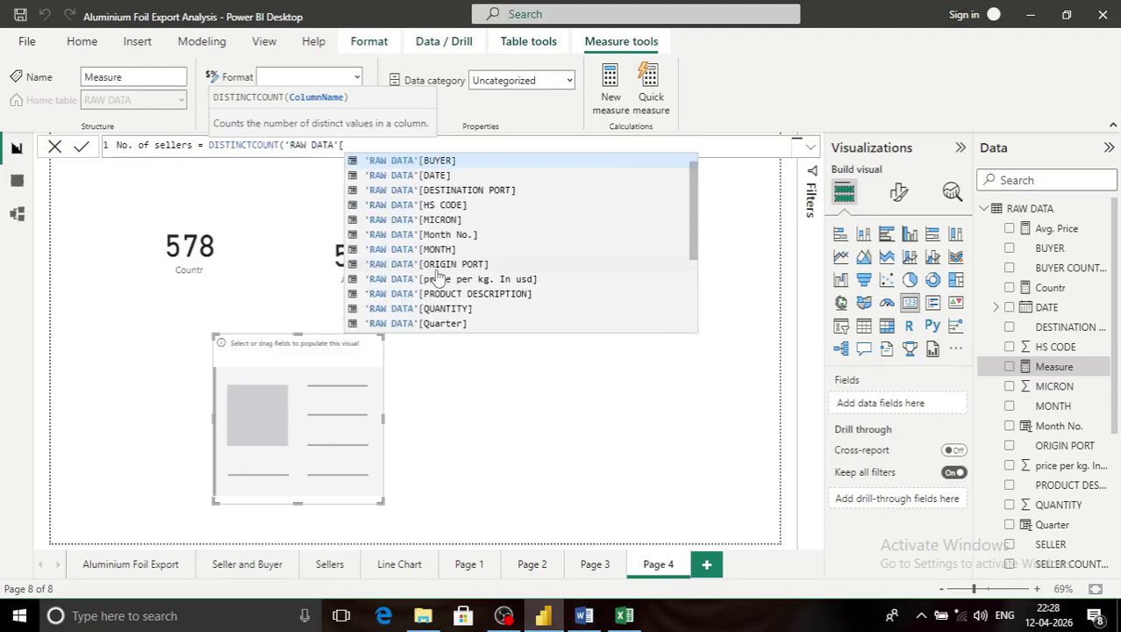
pyautogui.write('se')
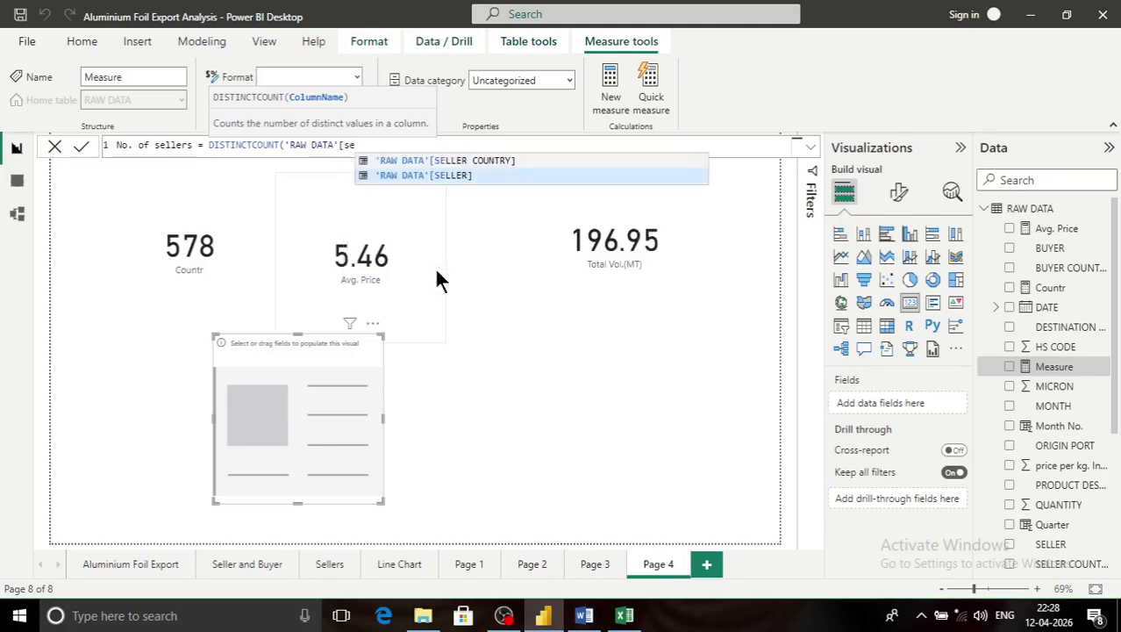
pyautogui.press('Tab')
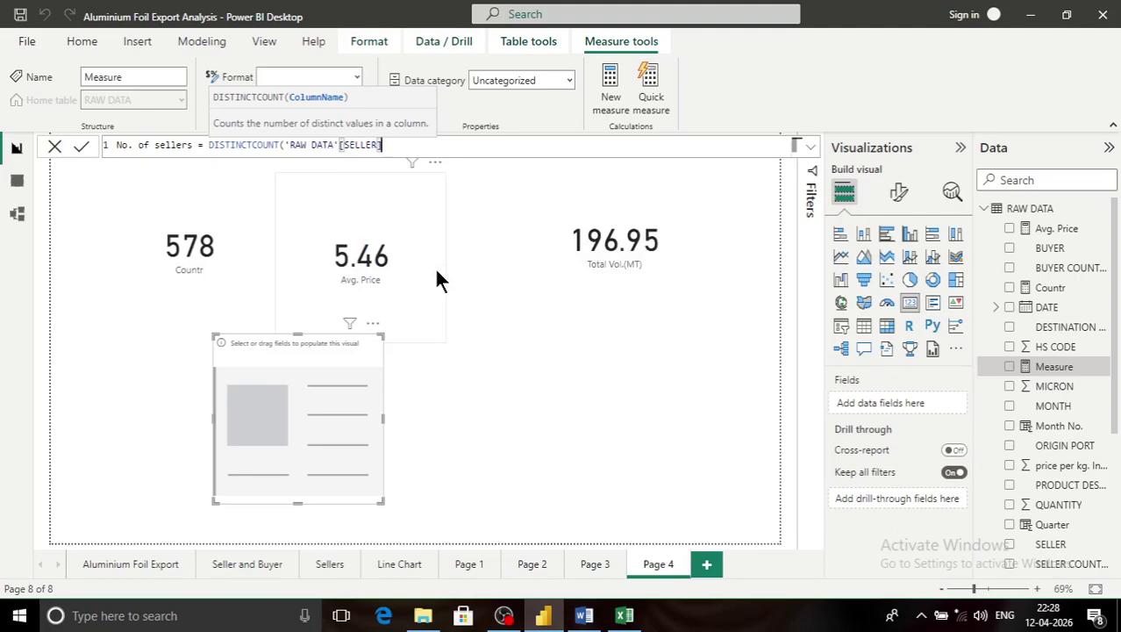
pyautogui.write(')')
pyautogui.press('Return')
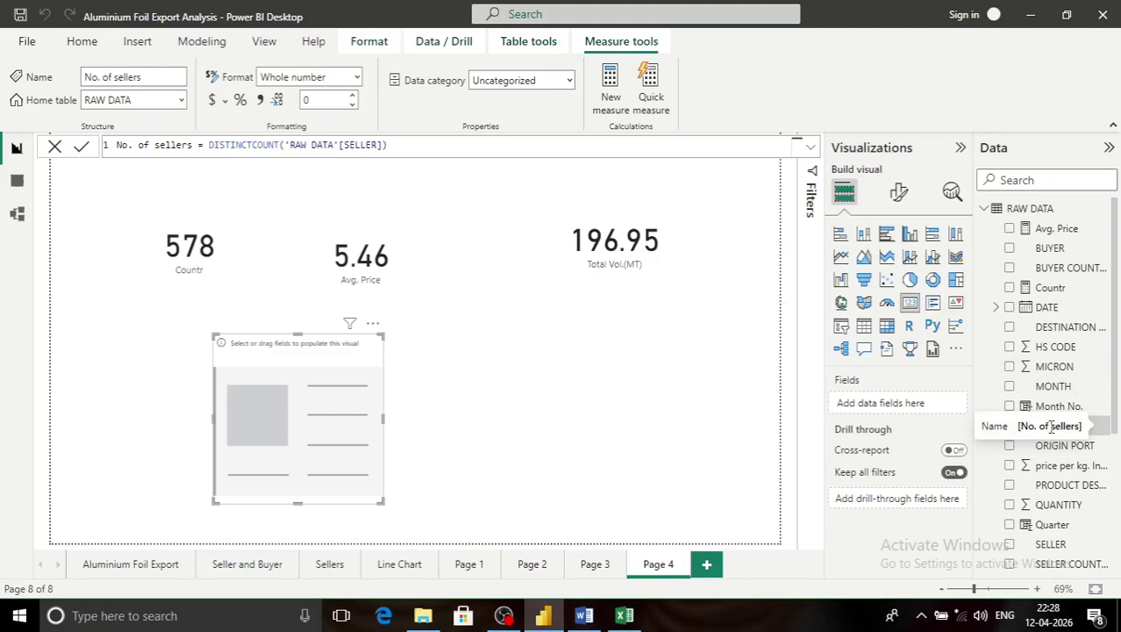
pyautogui.moveTo(1052, 426); pyautogui.dragTo(303, 436)
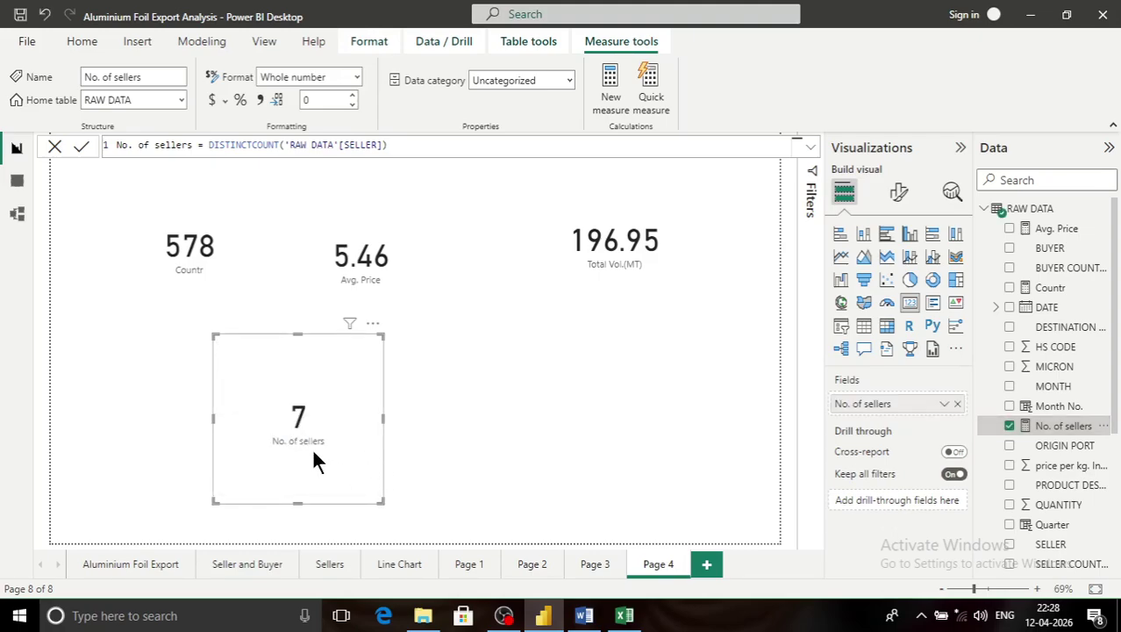
# Step: Check the seller count against the rows of the SELLER table and return to the Page 4 report
pyautogui.click(14, 186)
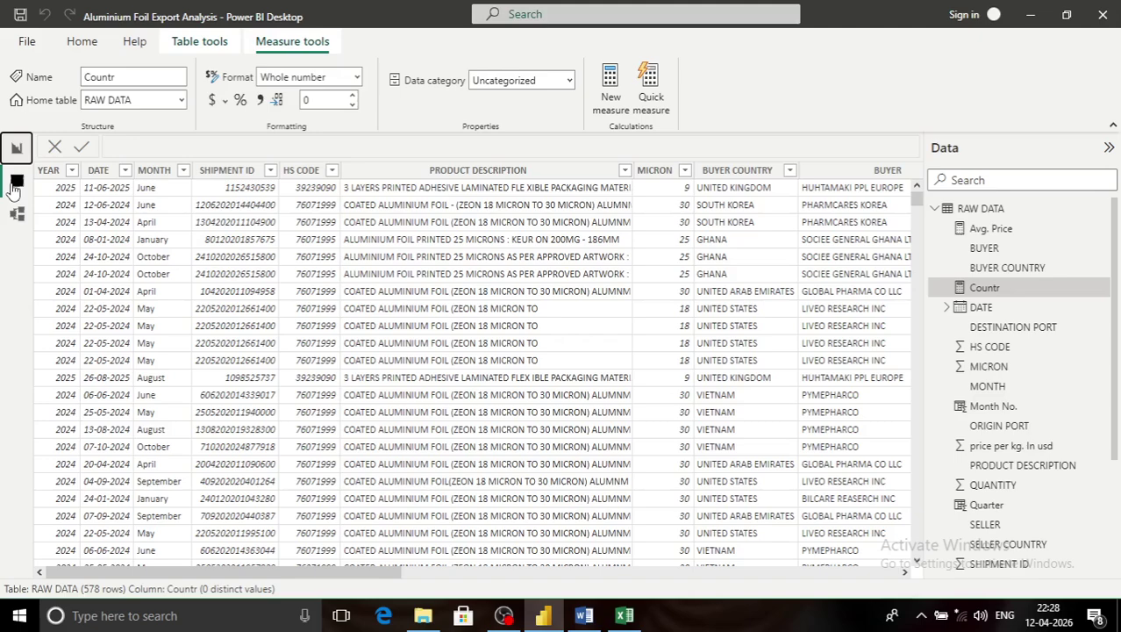
pyautogui.click(935, 208)
pyautogui.click(972, 230)
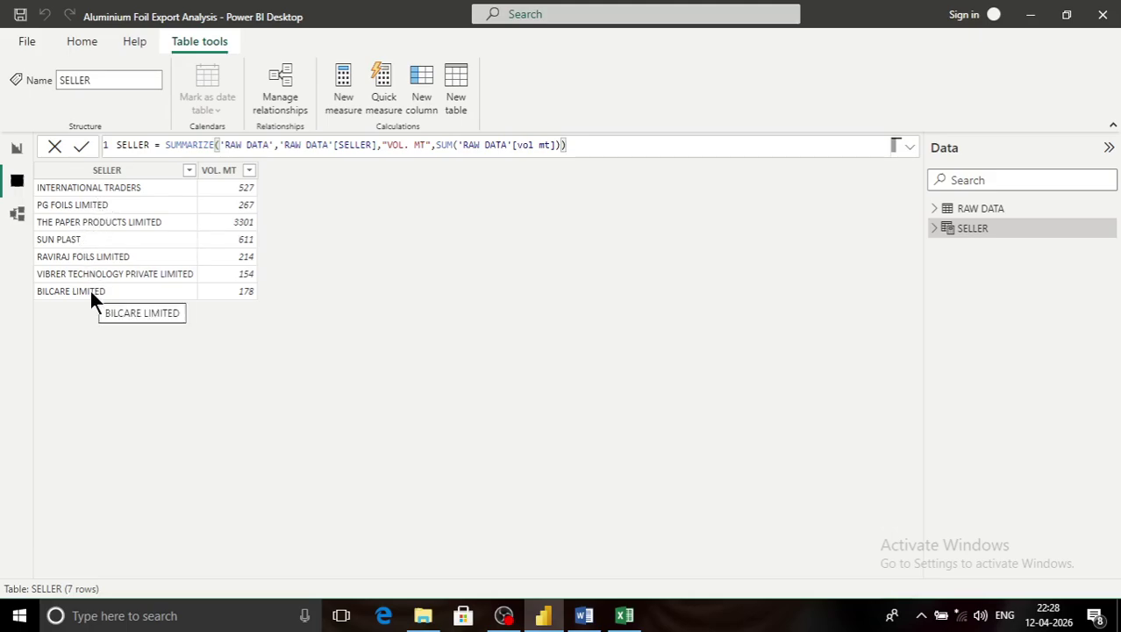
pyautogui.click(17, 148)
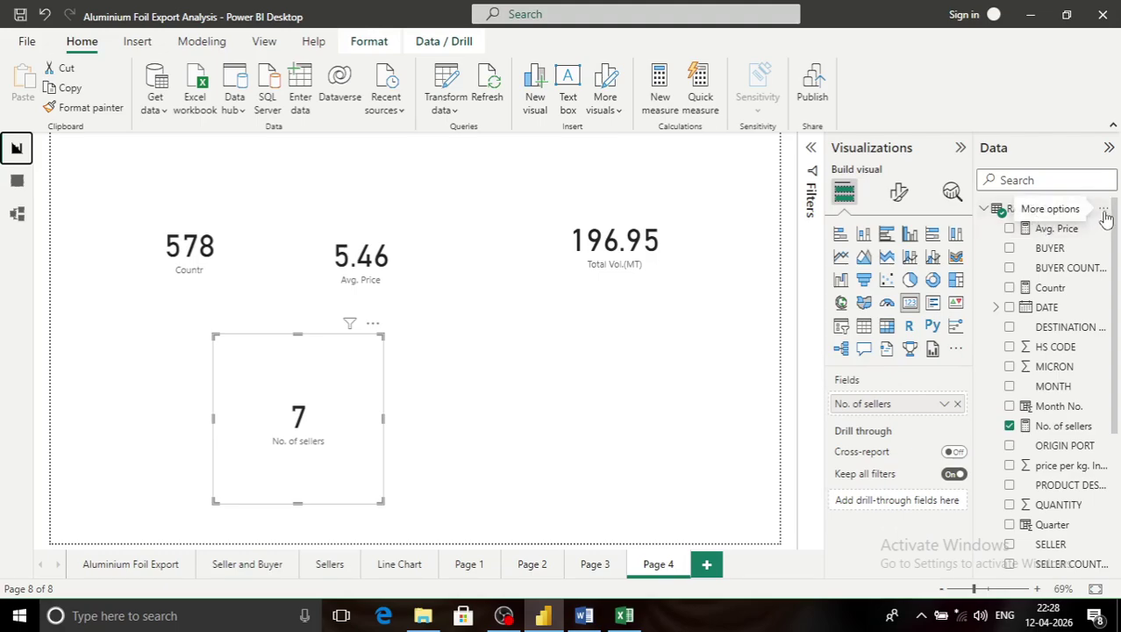
# Step: Shift the No. of sellers card slightly to the left and add a fifth card to its right
pyautogui.moveTo(357, 393); pyautogui.dragTo(271, 365)
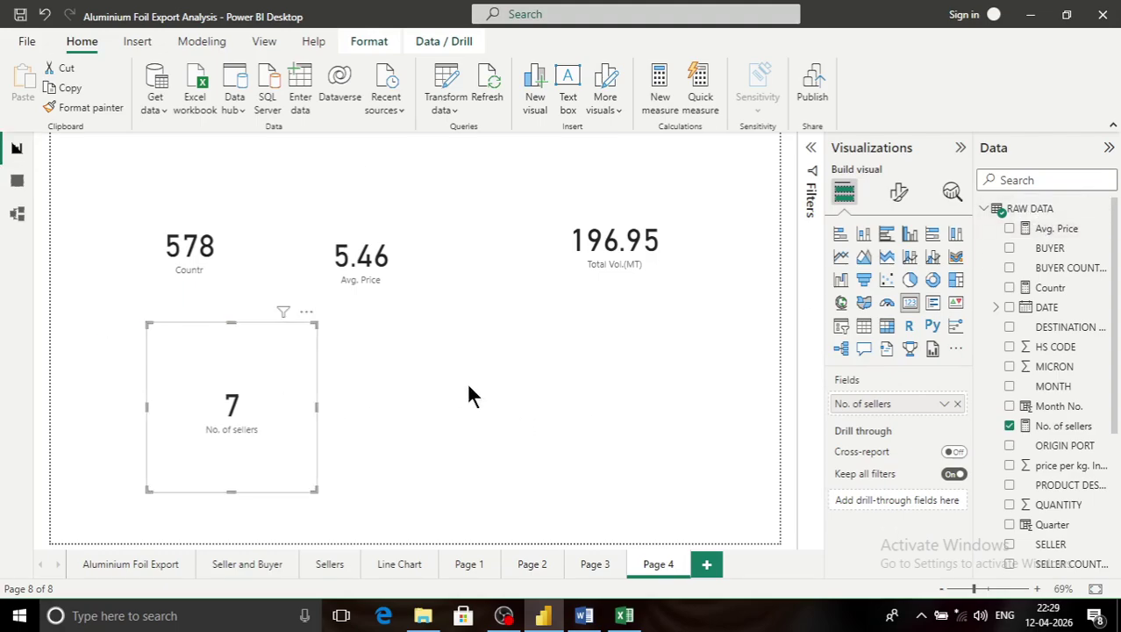
pyautogui.click(540, 383)
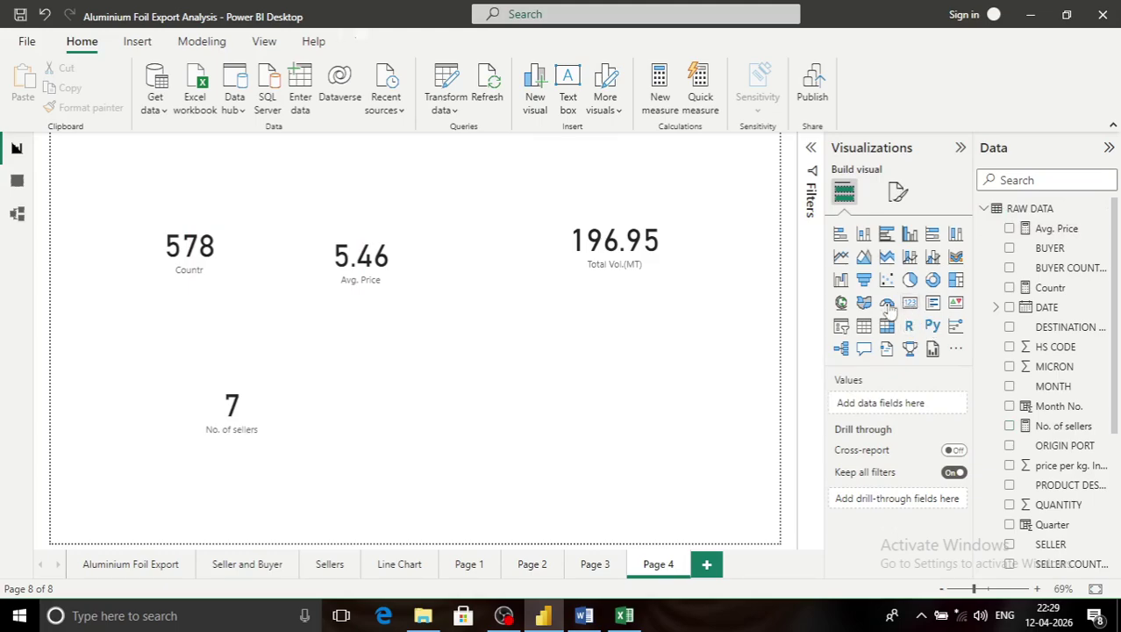
pyautogui.click(909, 302)
pyautogui.moveTo(149, 414); pyautogui.dragTo(555, 408)
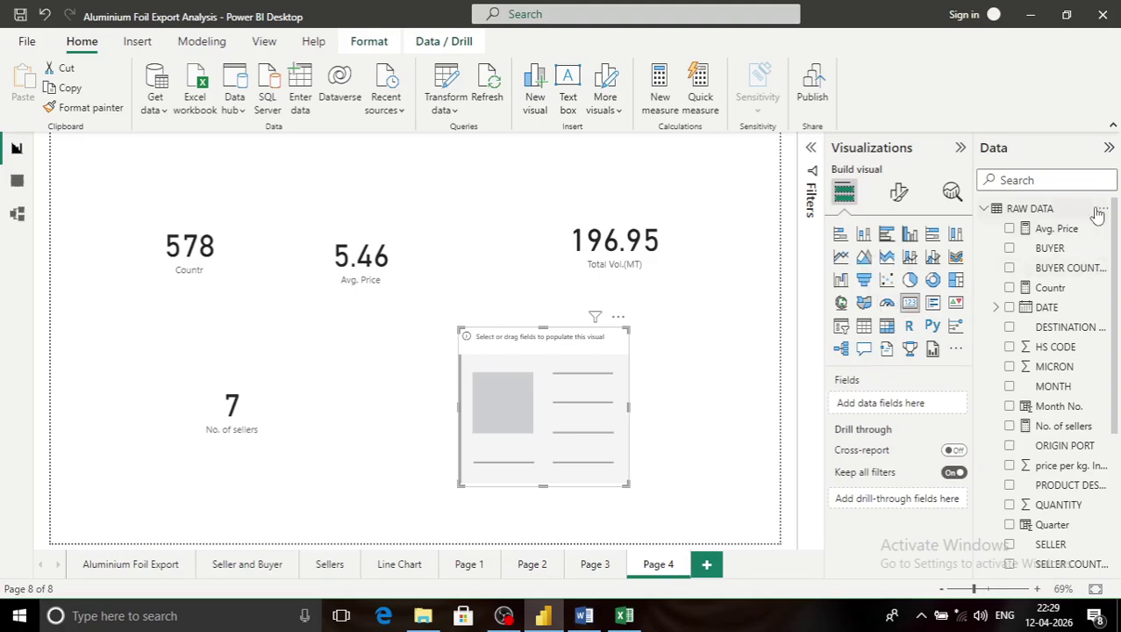
# Step: Create a measure named countrowseller in the RAW DATA table and start its formula with COUNTX(FILTER(
pyautogui.click(1104, 209)
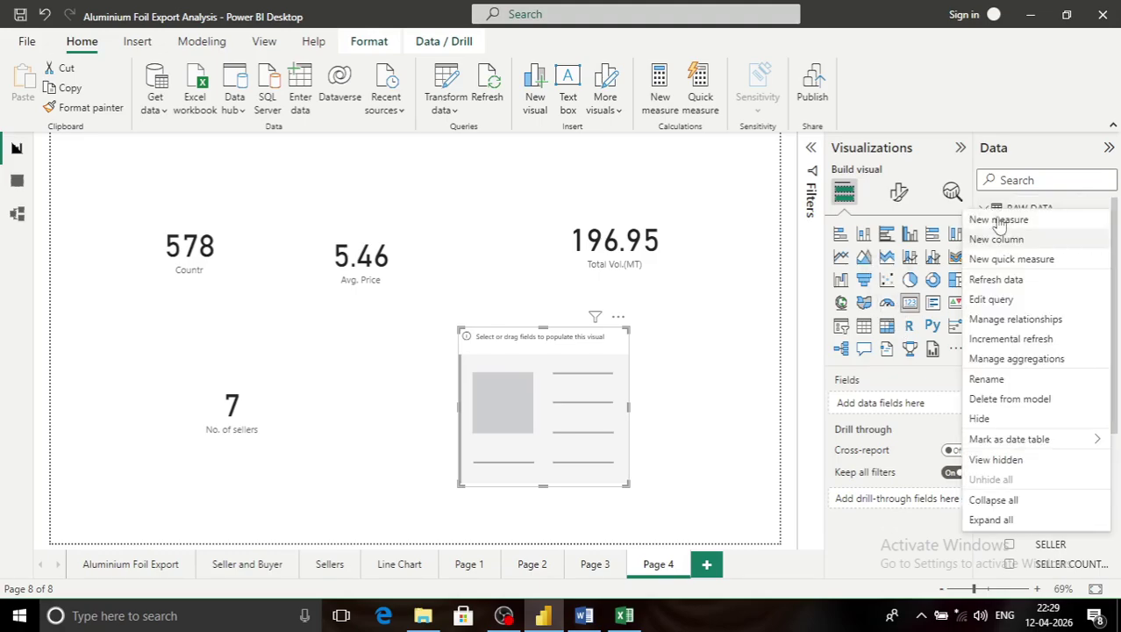
pyautogui.click(1004, 220)
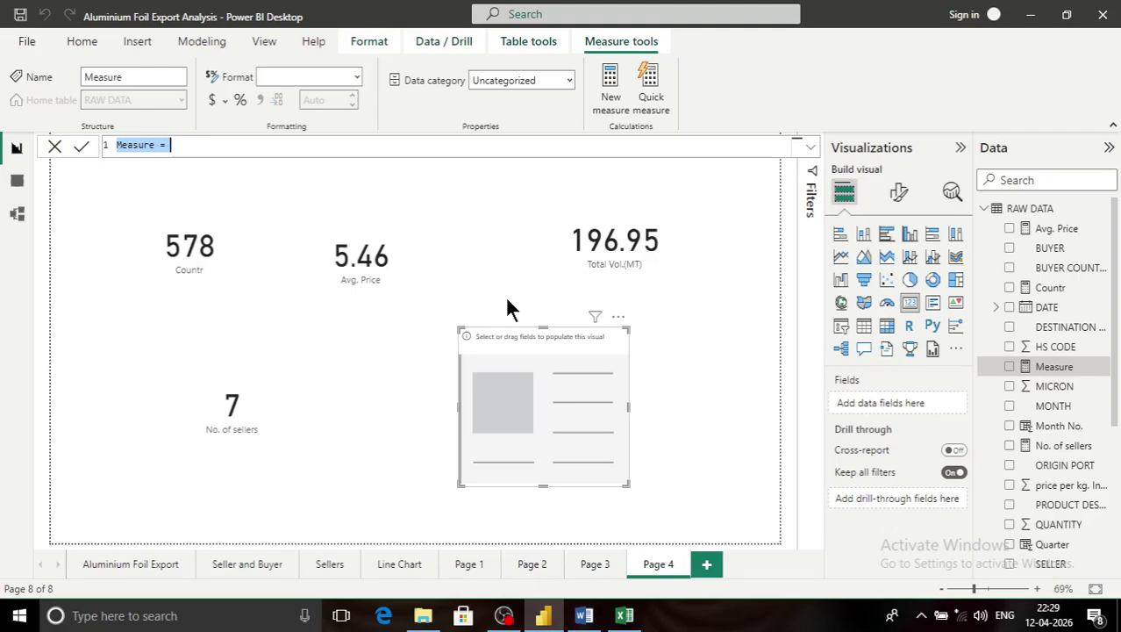
pyautogui.write('count')
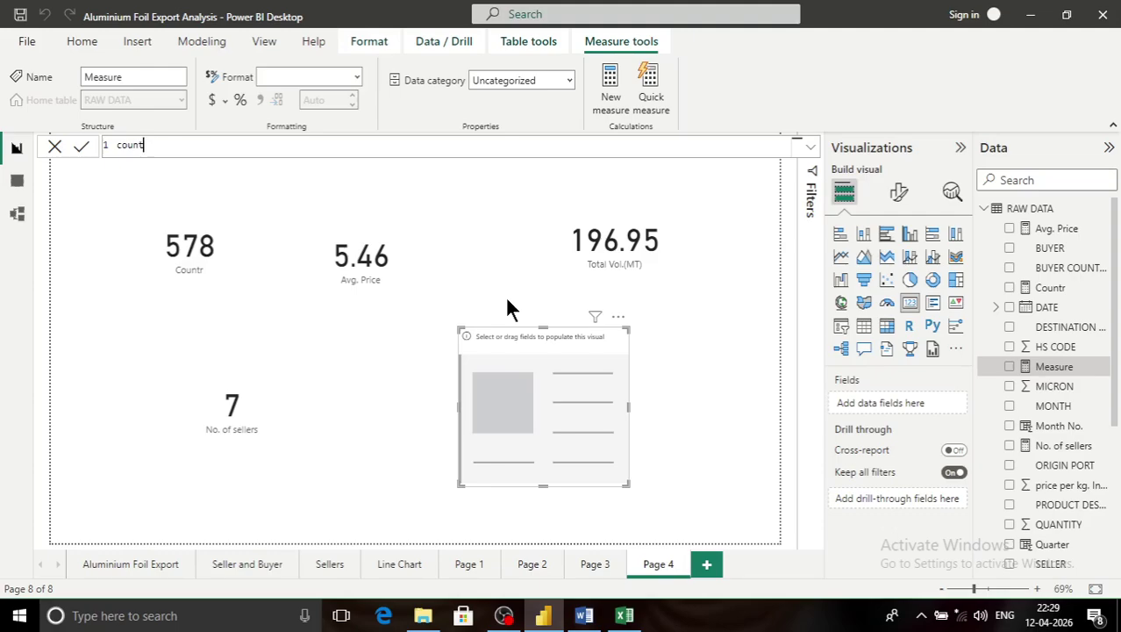
pyautogui.write('rowseller= countx')
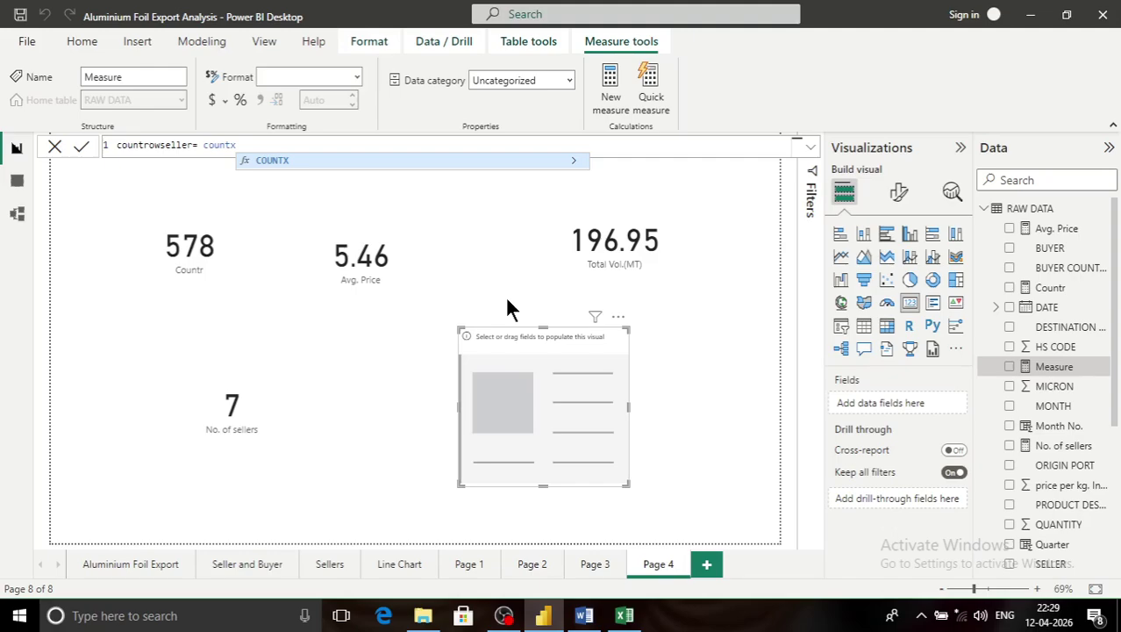
pyautogui.press('Tab')
pyautogui.write('fil')
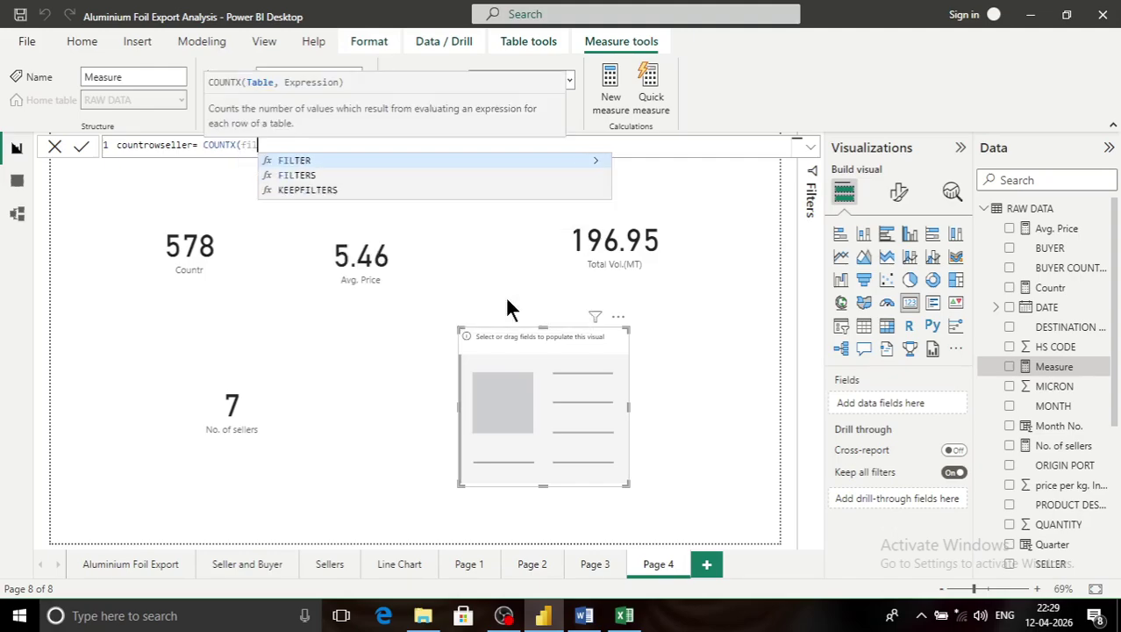
pyautogui.press('Tab')
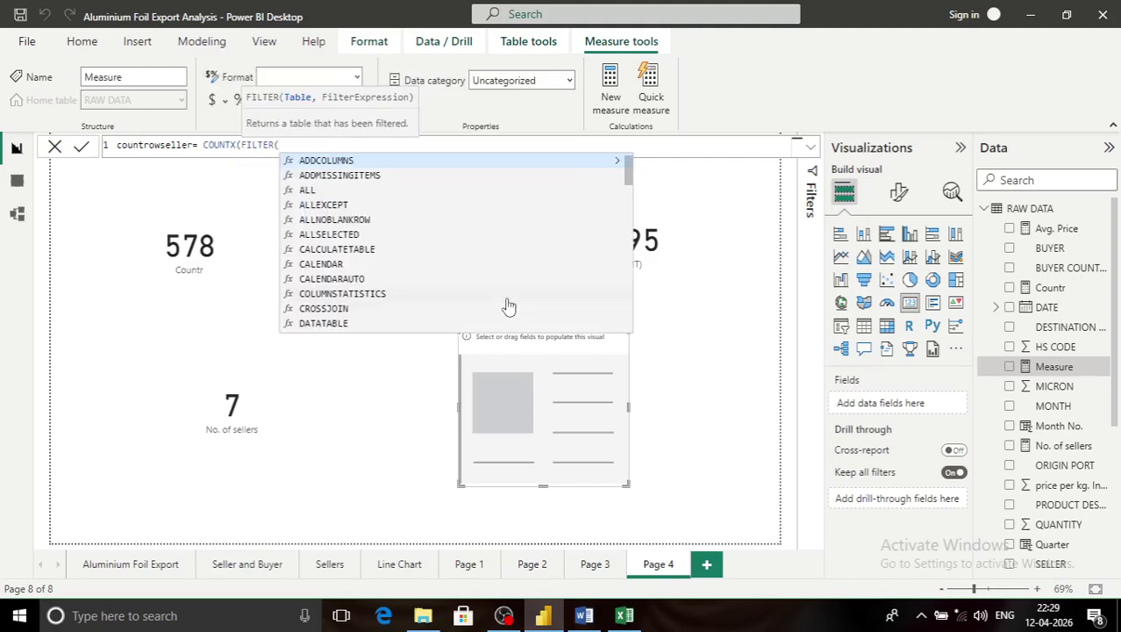
# Step: Complete the FILTER argument with the 'RAW DATA' table and the condition 'RAW DATA'[SELLER]="PG FOILS"
pyautogui.write('r')
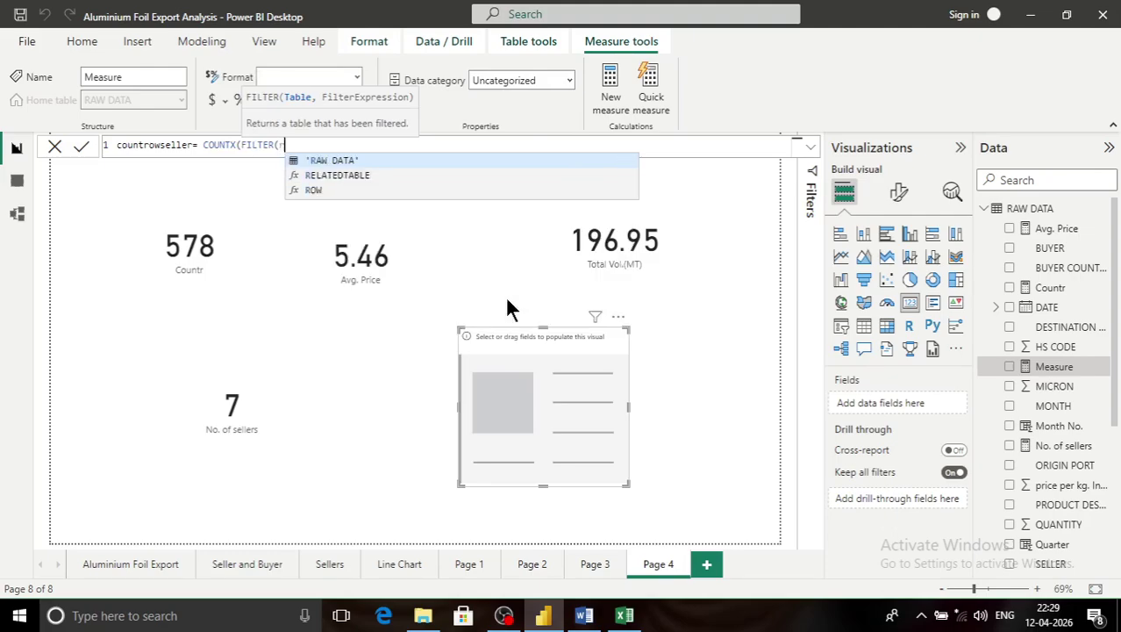
pyautogui.press('Tab')
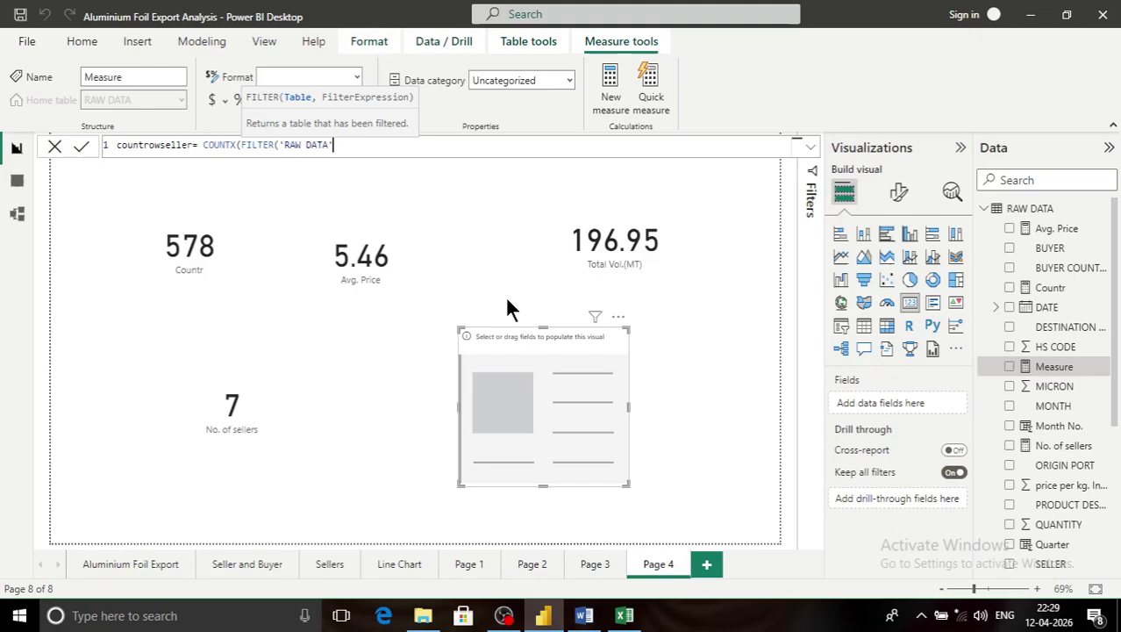
pyautogui.write(',raw')
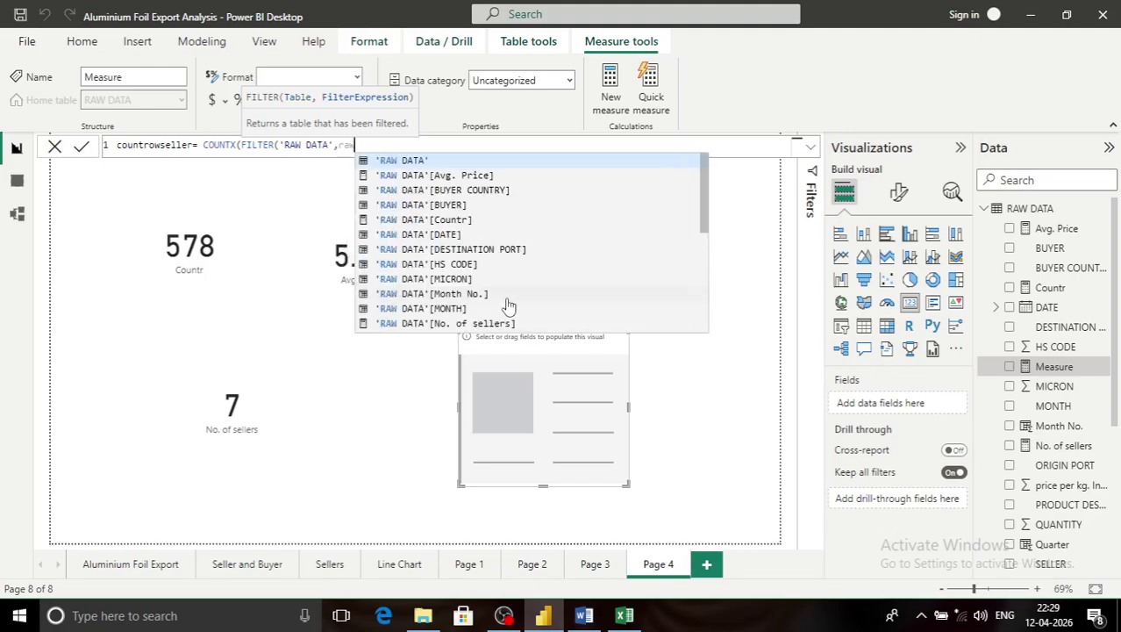
pyautogui.press('Tab')
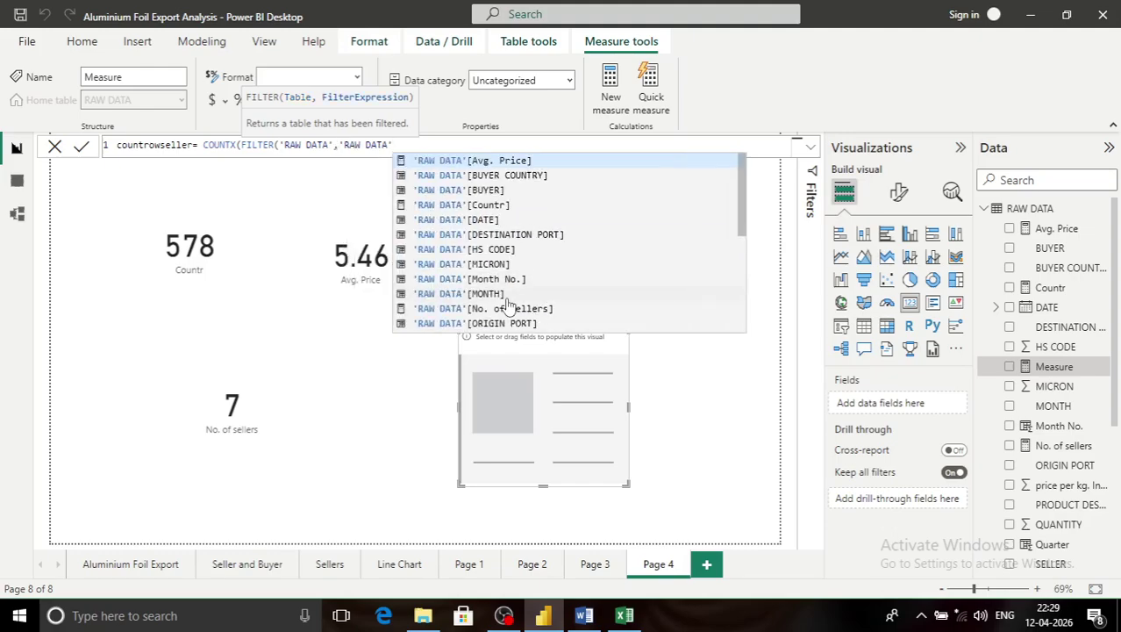
pyautogui.write('[s')
pyautogui.press('Down')
pyautogui.press('Tab')
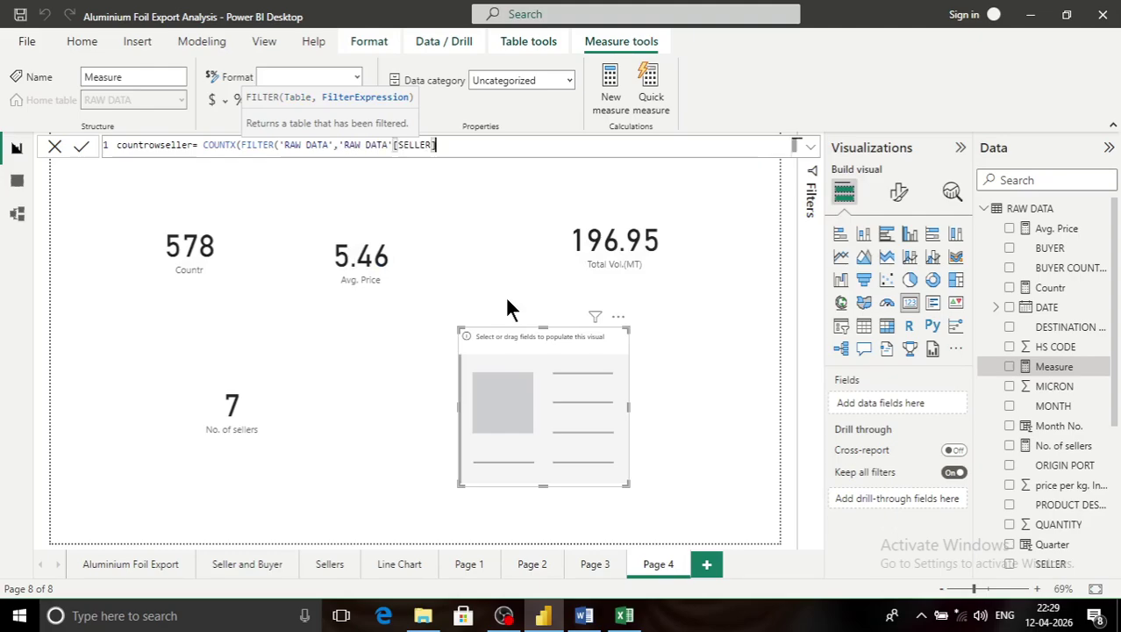
pyautogui.write('="')
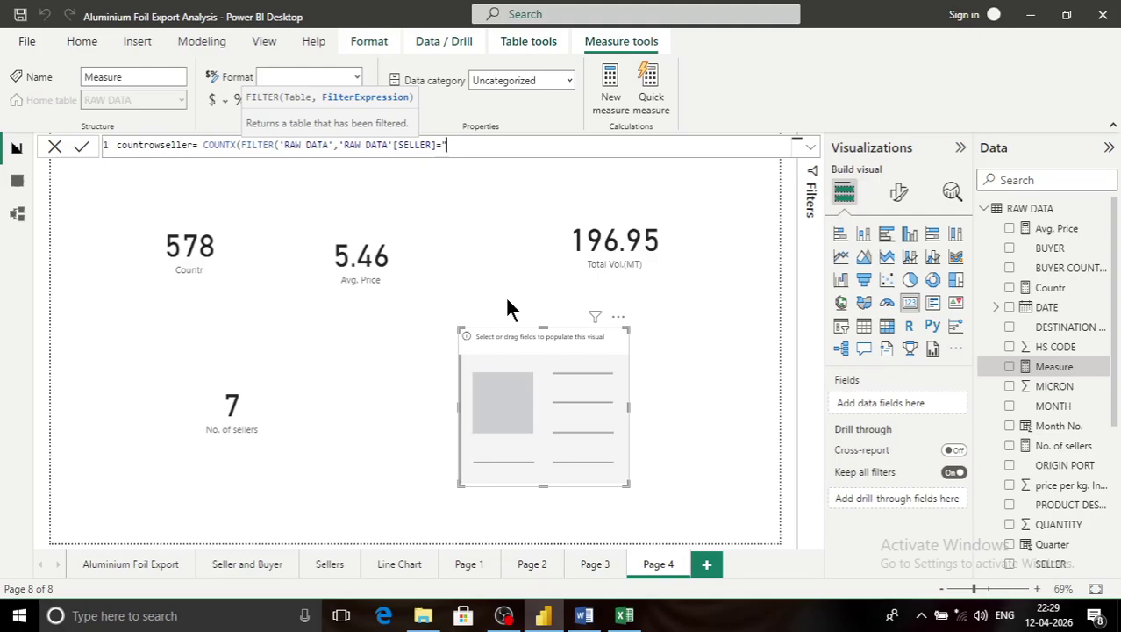
pyautogui.write('pg')
pyautogui.press('BackSpace')
pyautogui.press('BackSpace')
pyautogui.press('BackSpace')
pyautogui.write('PG FOILS")')
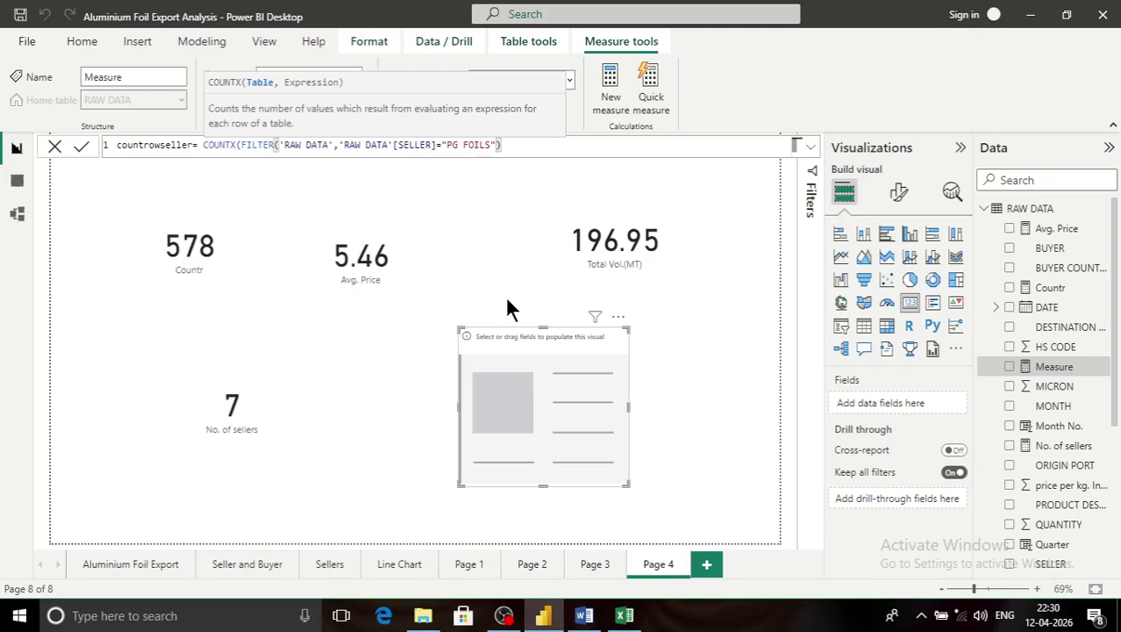
# Step: Finish COUNTX with 'RAW DATA'[SELLER] as its expression, commit countrowseller and show the measure in the empty card
pyautogui.write(',R')
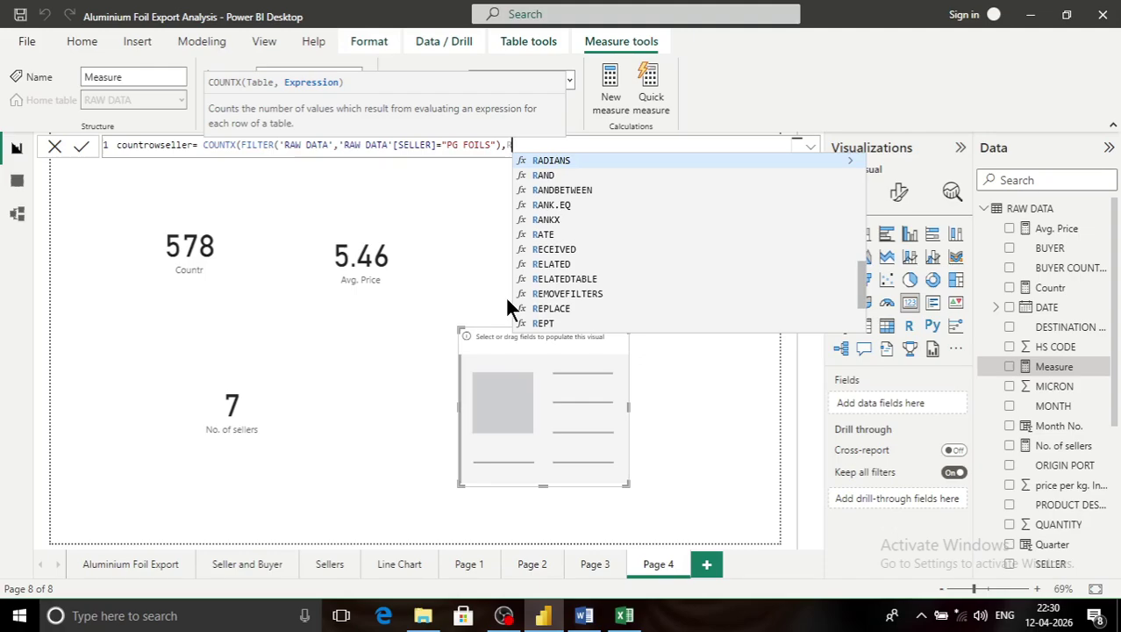
pyautogui.write('O')
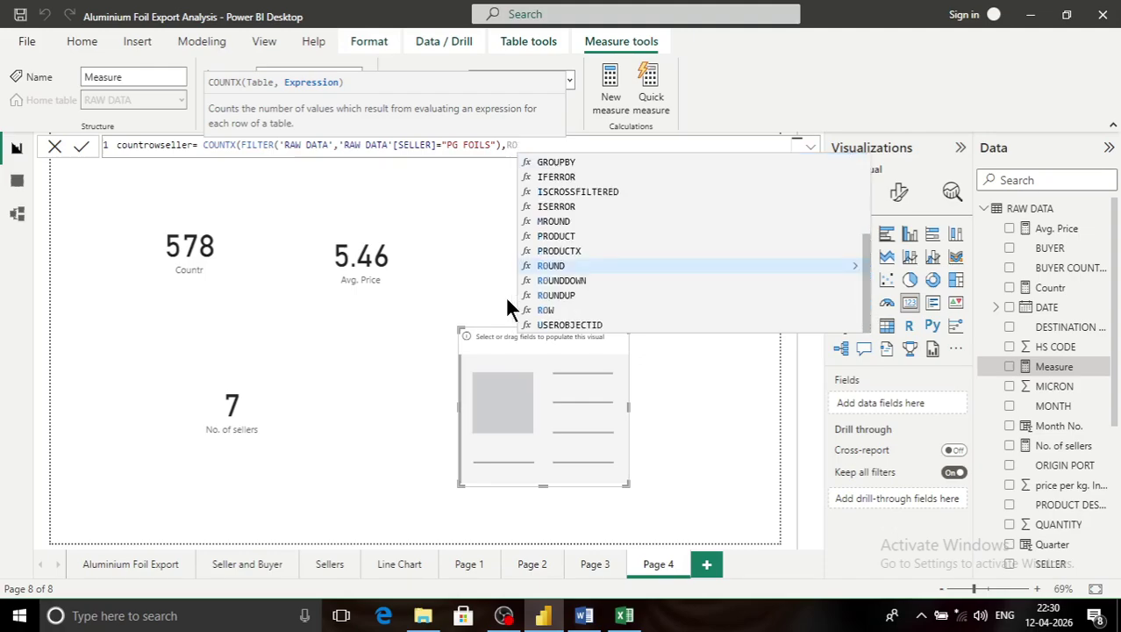
pyautogui.press('BackSpace')
pyautogui.press('BackSpace')
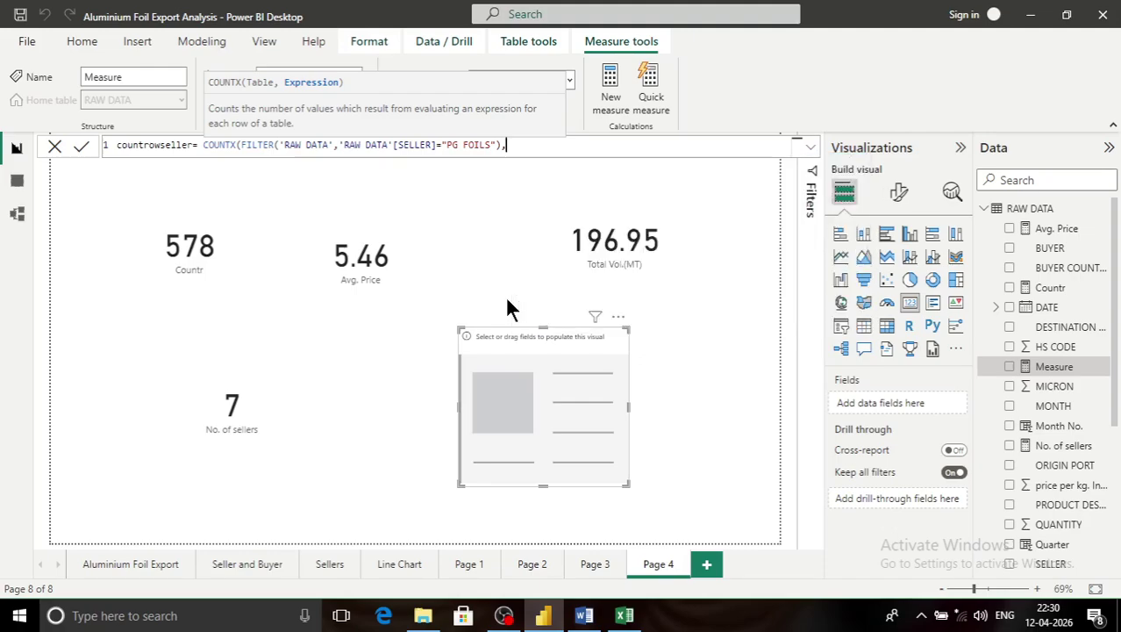
pyautogui.write('RAW')
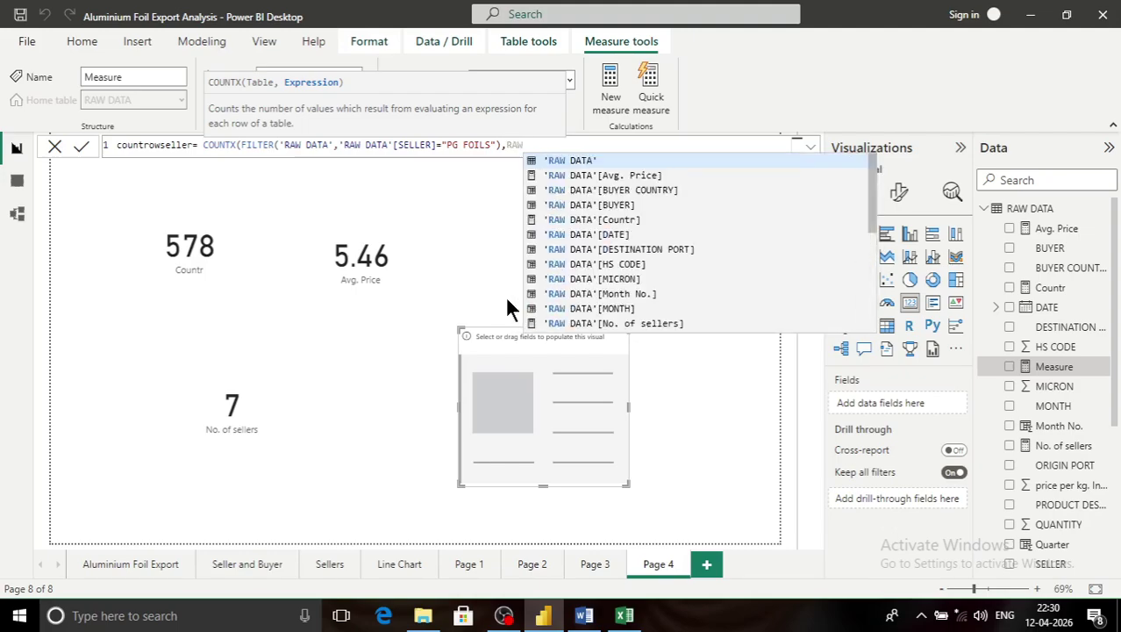
pyautogui.press('Tab')
pyautogui.write('[SE')
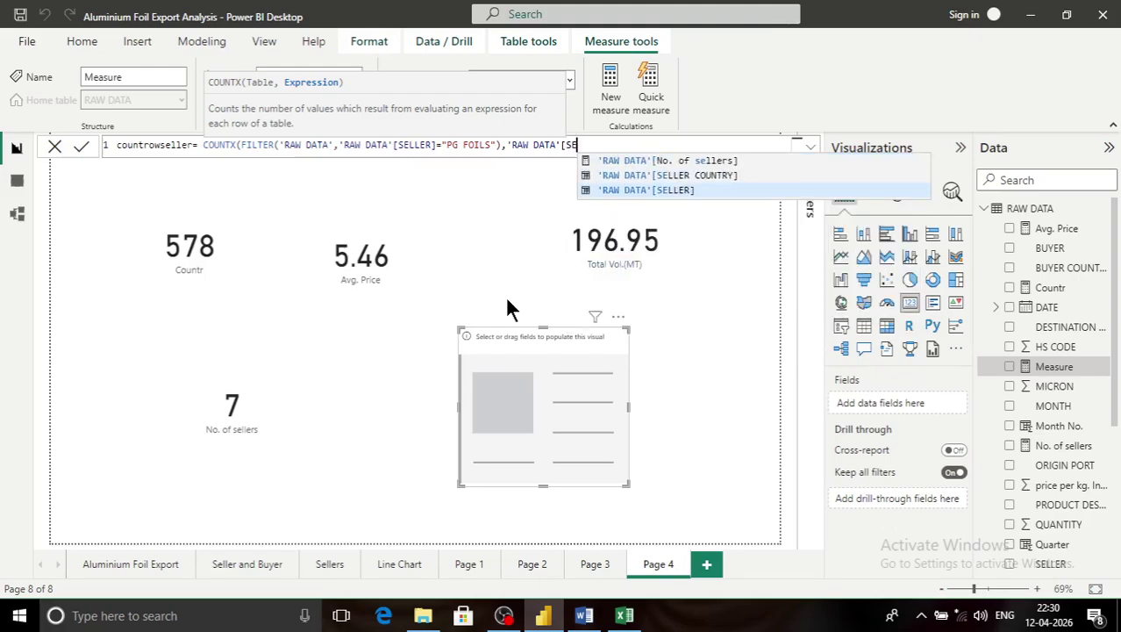
pyautogui.press('Tab')
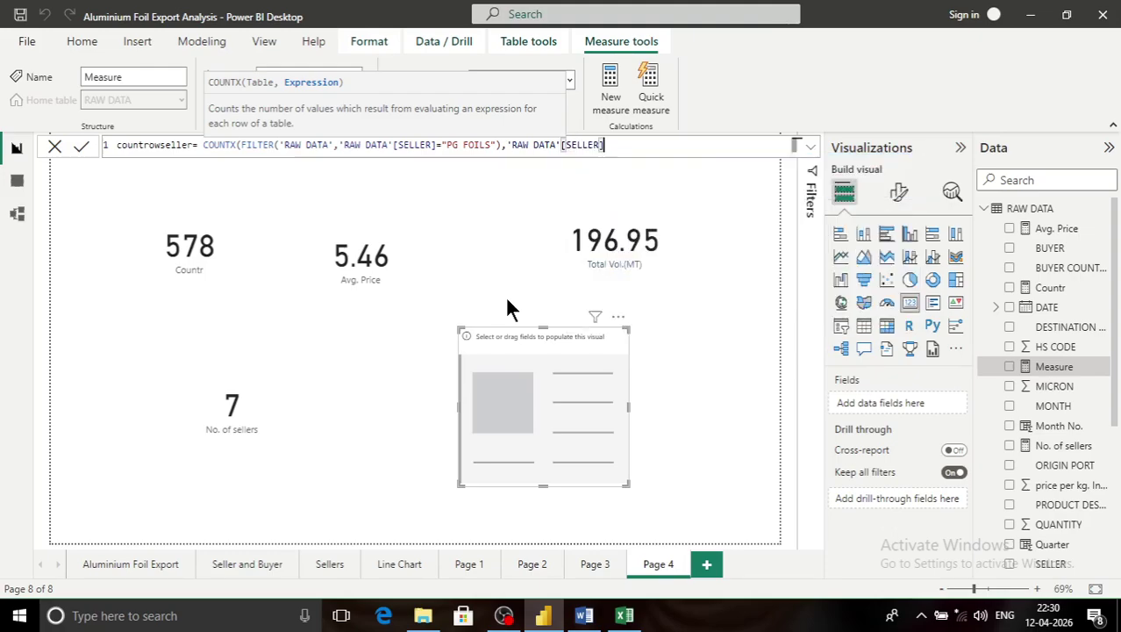
pyautogui.write(')')
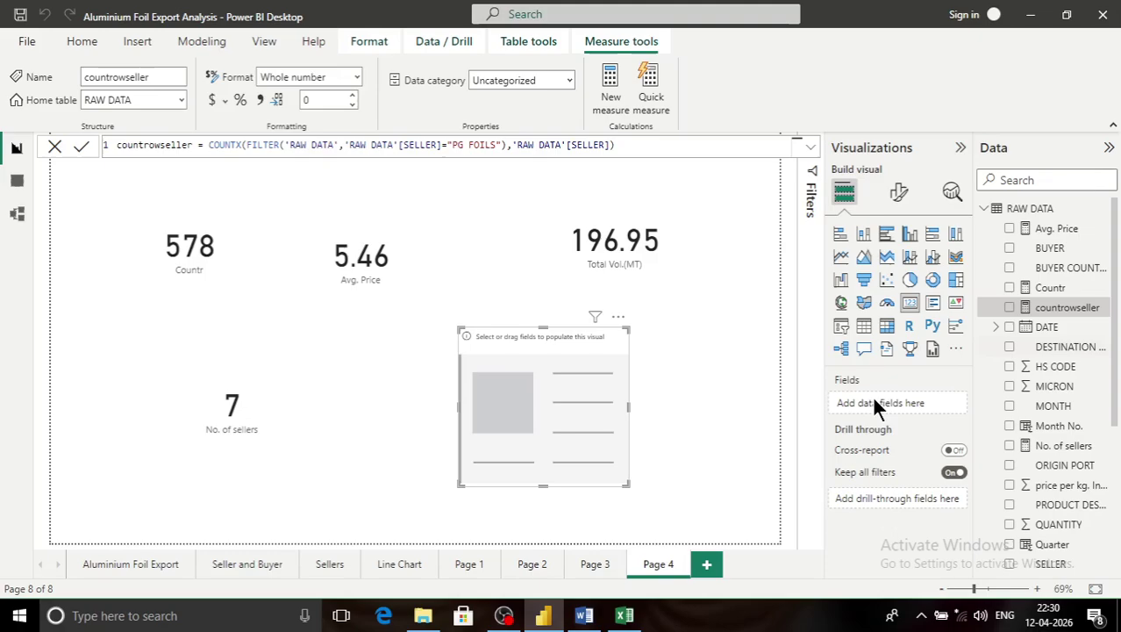
pyautogui.moveTo(1059, 320); pyautogui.dragTo(868, 408)
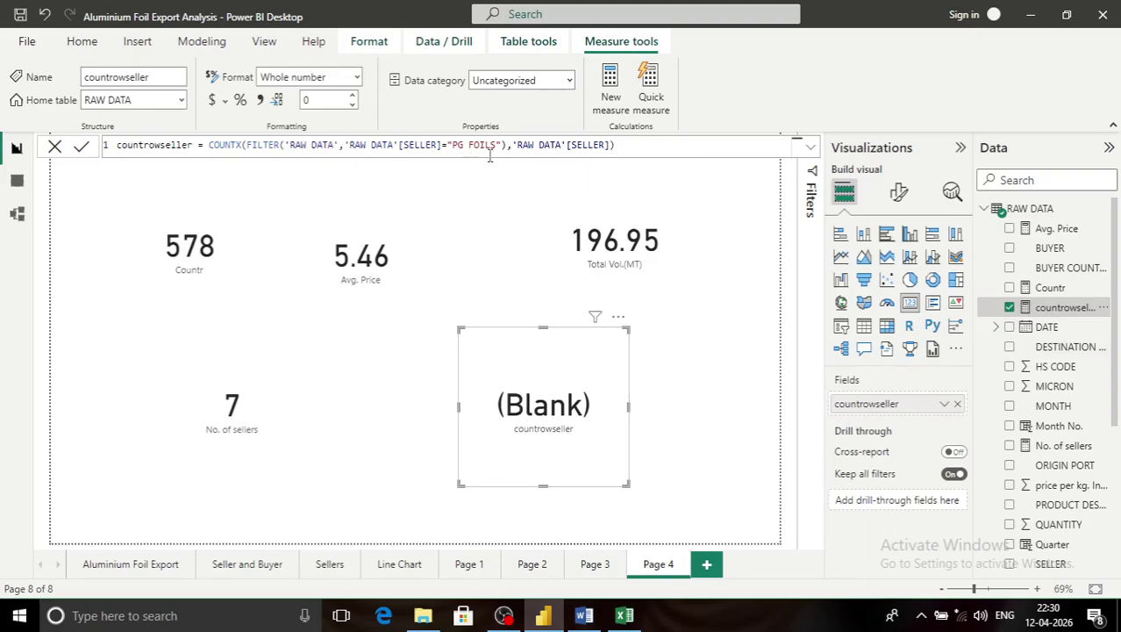
# Step: Look up the exact spelling of the PG FOILS seller in the SELLER table and return to the report
pyautogui.click(17, 184)
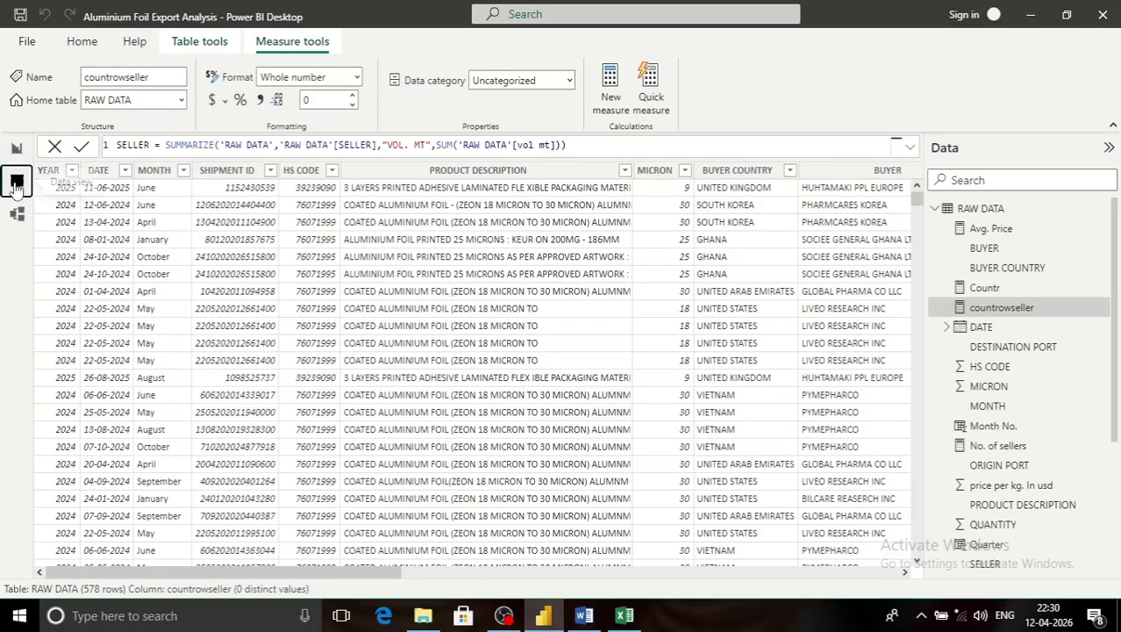
pyautogui.click(935, 209)
pyautogui.click(968, 229)
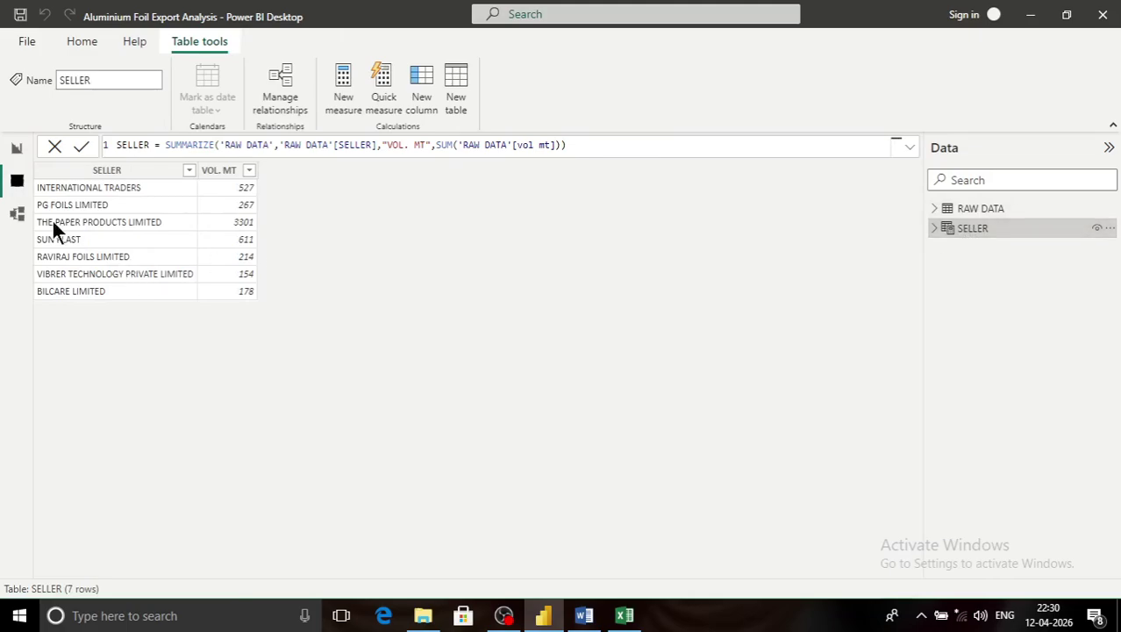
pyautogui.click(16, 147)
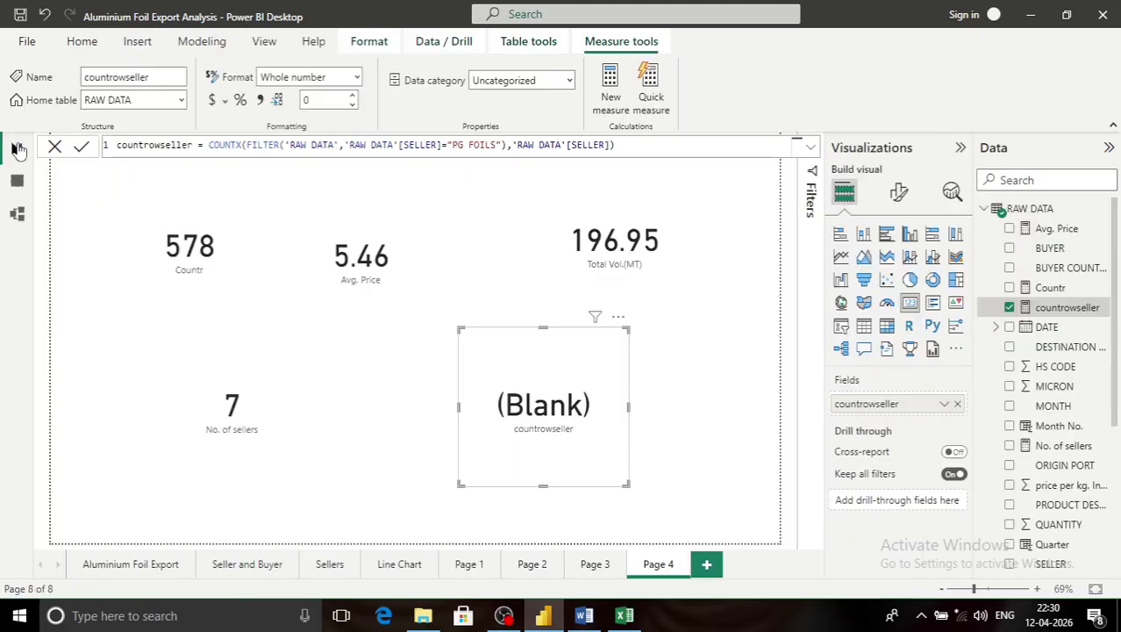
# Step: Correct the seller name in the countrowseller formula to "PG FOILS LIMITED" and commit the measure
pyautogui.click(1064, 307)
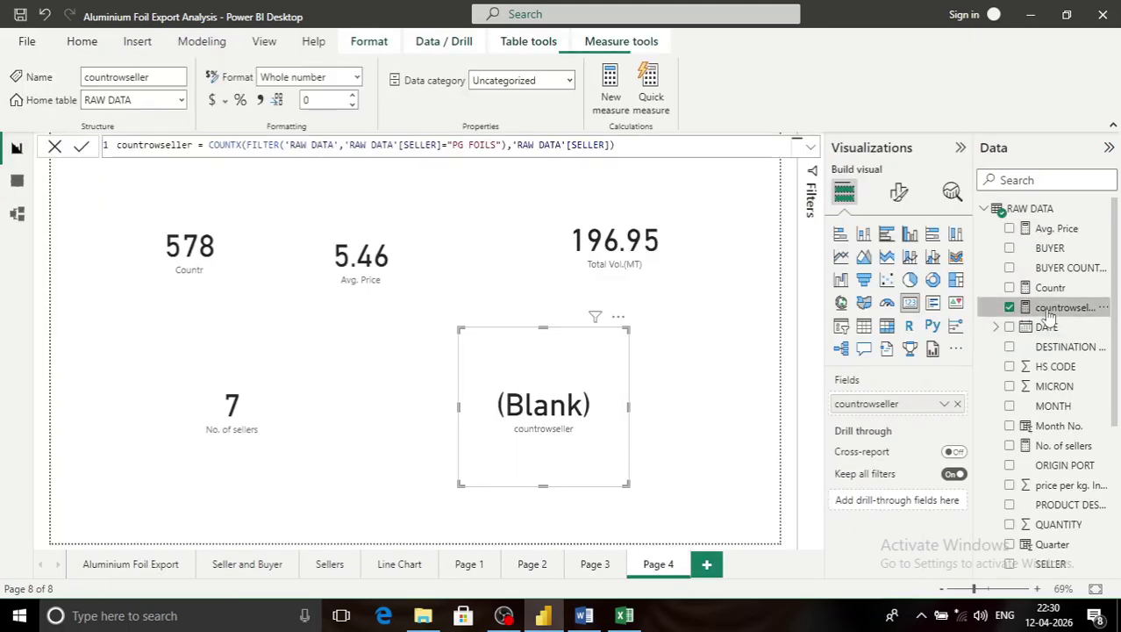
pyautogui.press('Right')
pyautogui.press('Right')
pyautogui.press('Right')
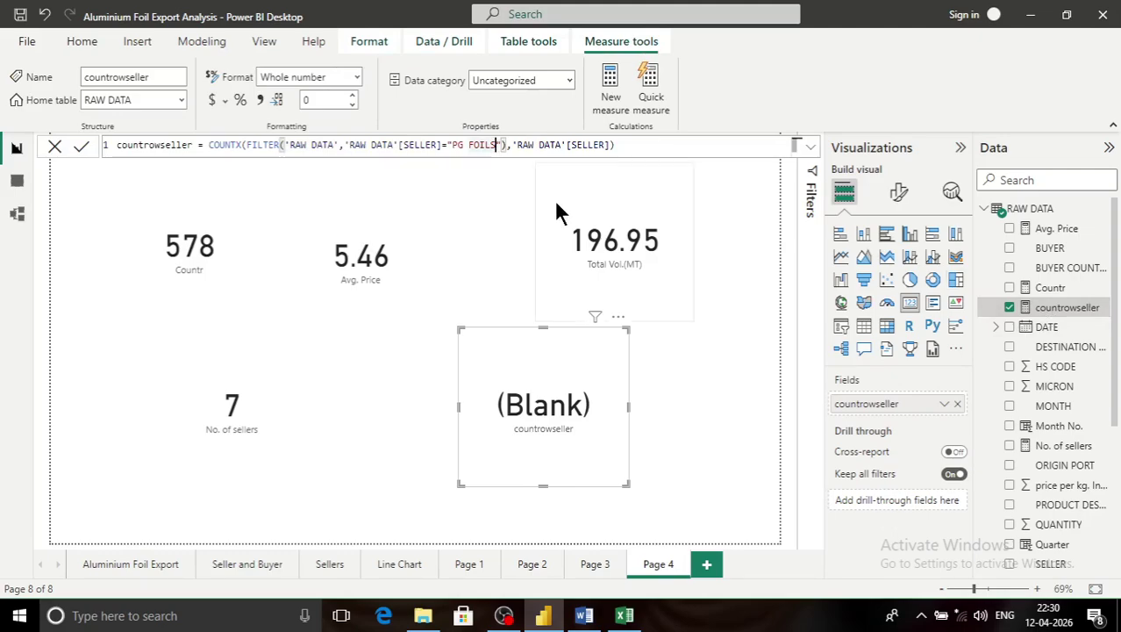
pyautogui.write('LIMI')
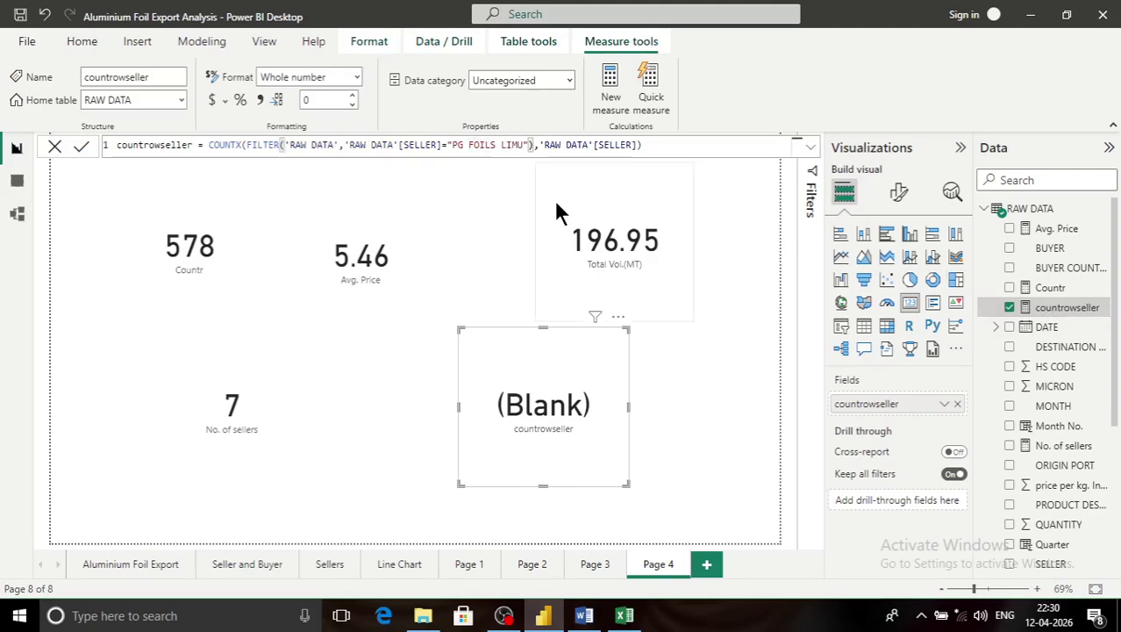
pyautogui.write('TED')
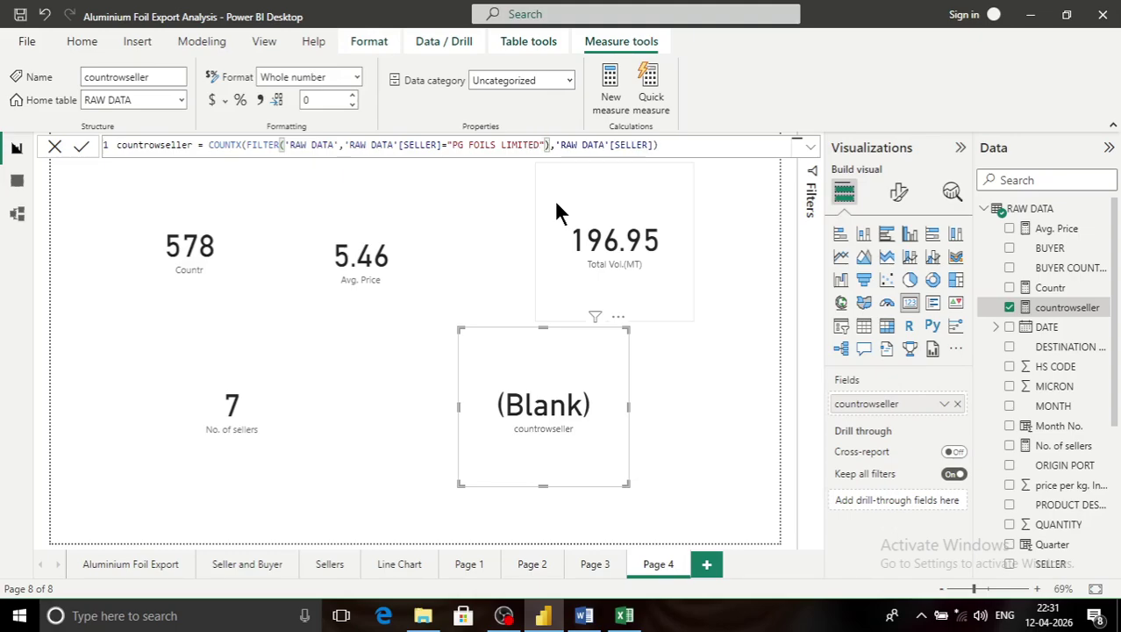
pyautogui.press('Return')
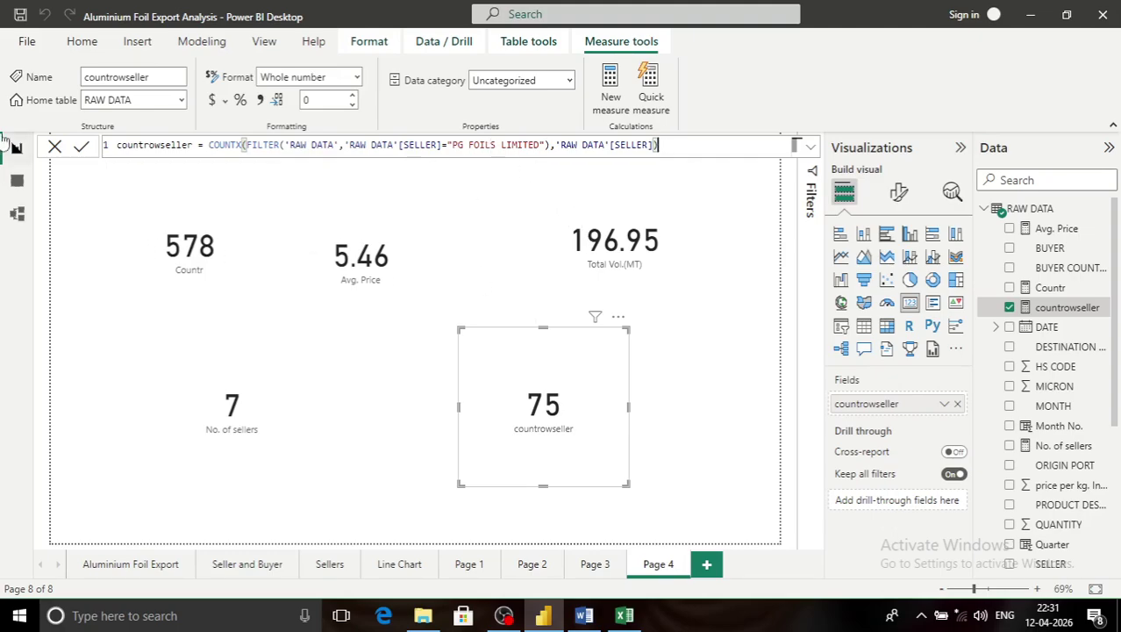
# Step: Filter the RAW DATA table's SELLER column to PG FOILS LIMITED to check the row count, and return to the report
pyautogui.click(16, 180)
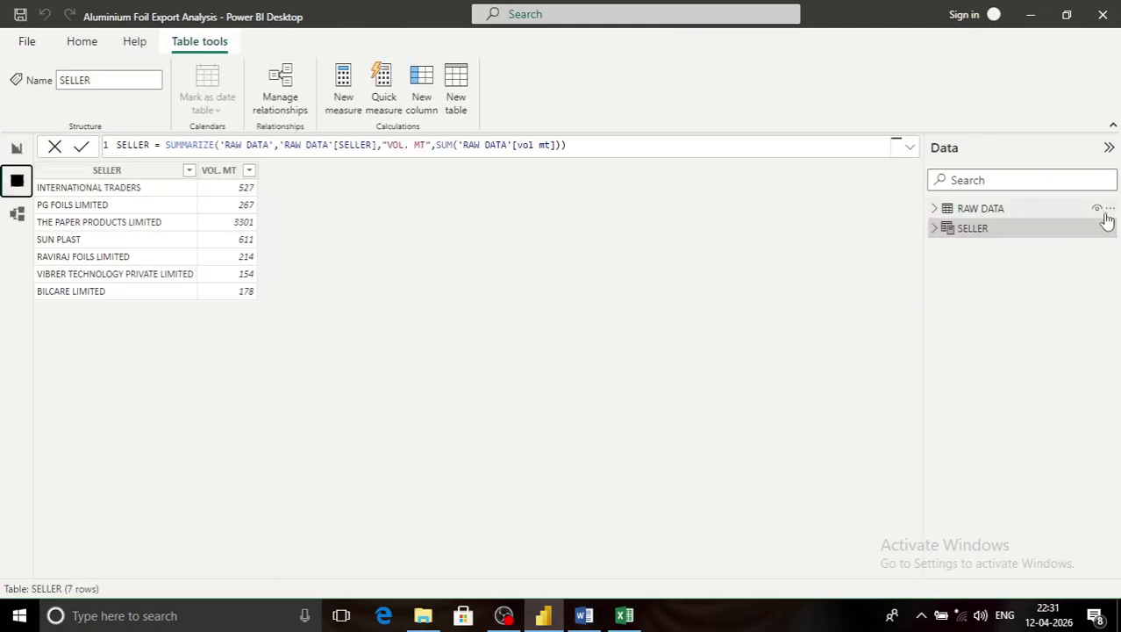
pyautogui.click(965, 210)
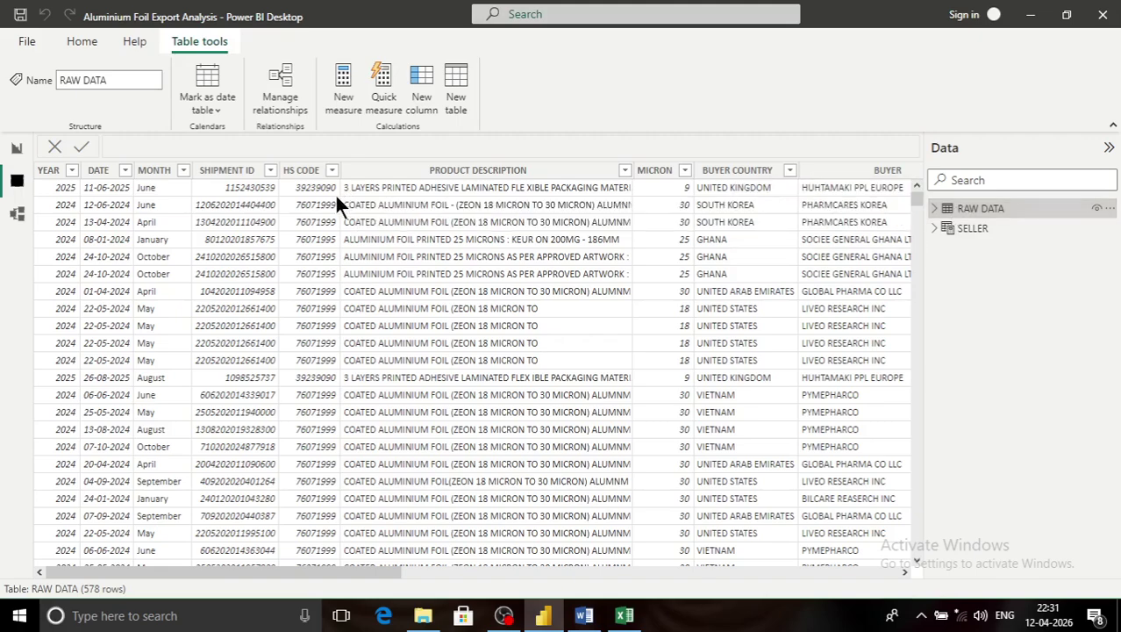
pyautogui.moveTo(336, 571); pyautogui.dragTo(545, 572)
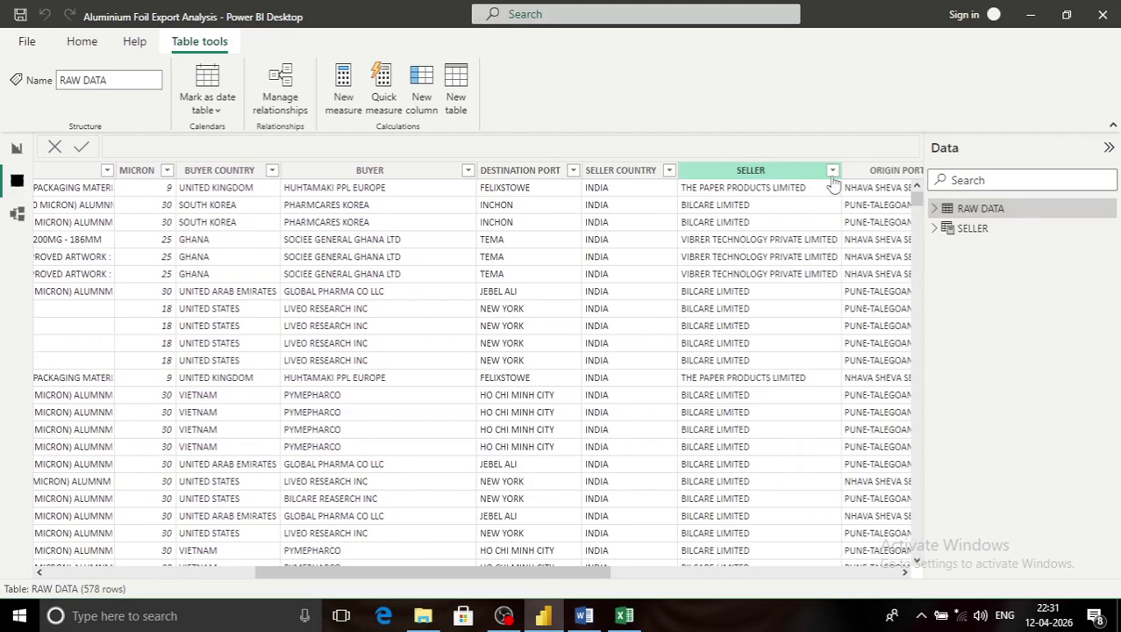
pyautogui.click(831, 179)
pyautogui.click(831, 171)
pyautogui.click(863, 340)
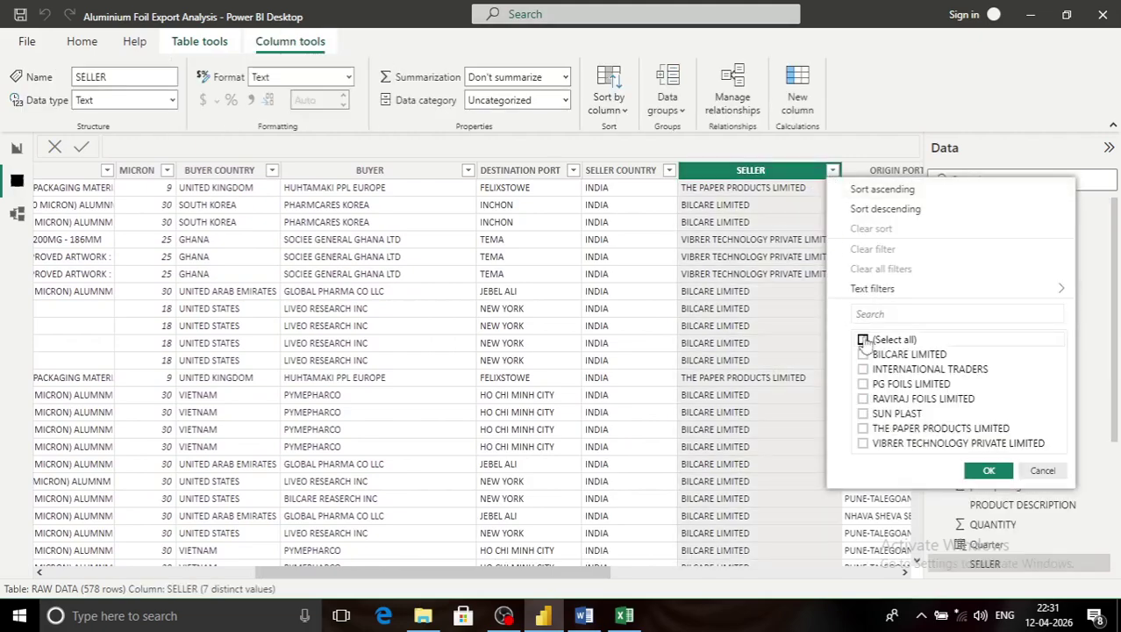
pyautogui.click(864, 383)
pyautogui.click(988, 470)
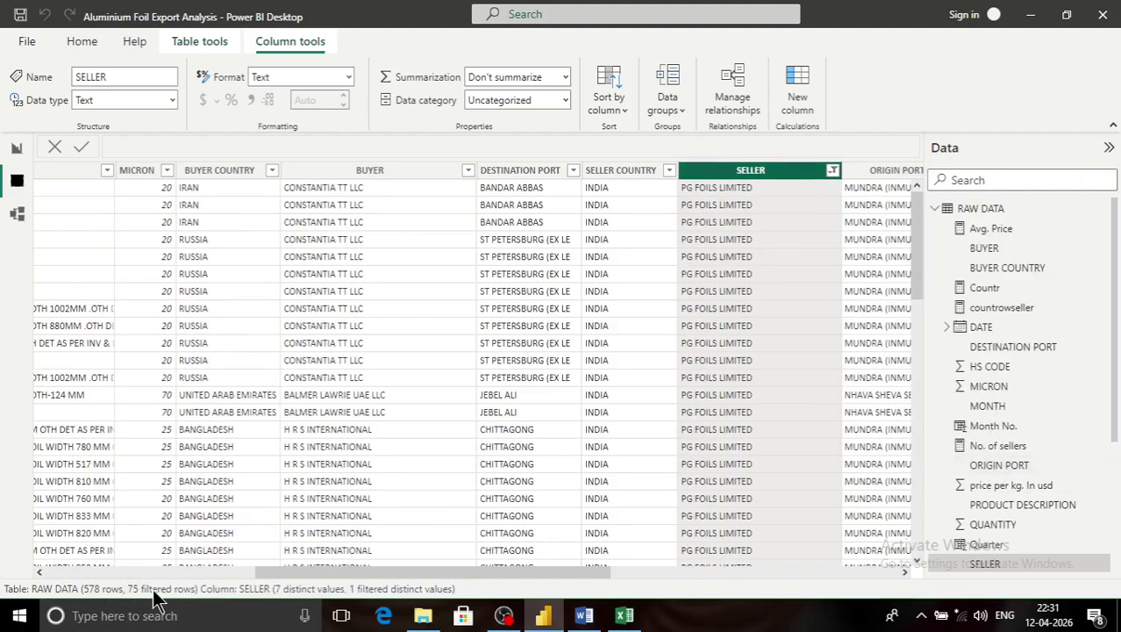
pyautogui.click(17, 149)
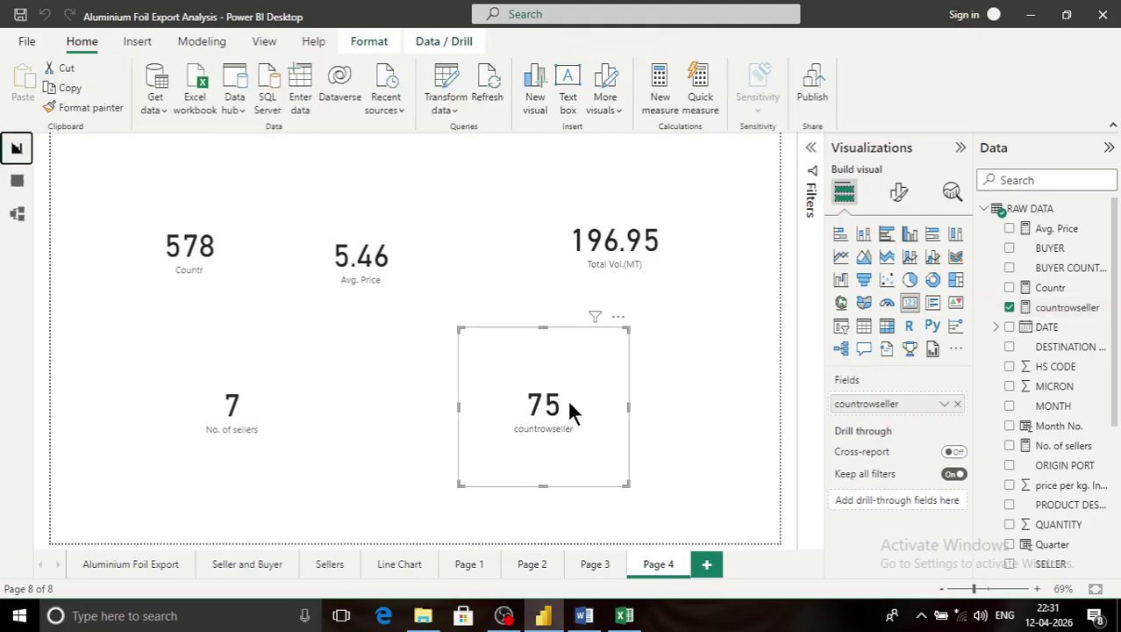